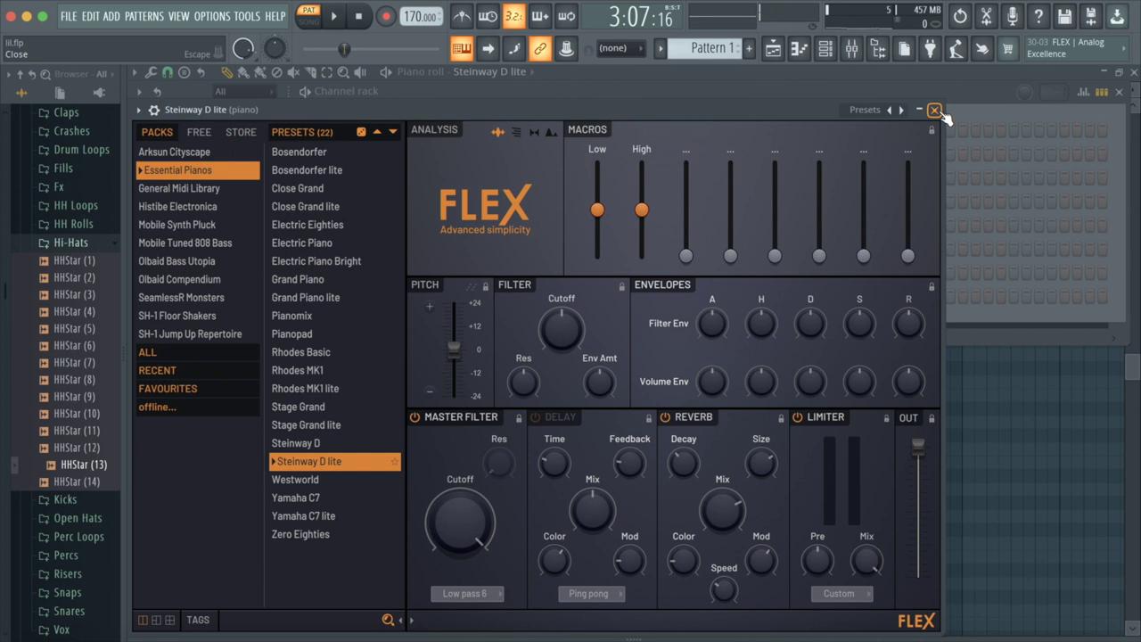
# - Close the instrument window, enter consecutive two-bar notes G4, F4, D#4 and C4 from bar 1, and play them back
pyautogui.click(935, 110)
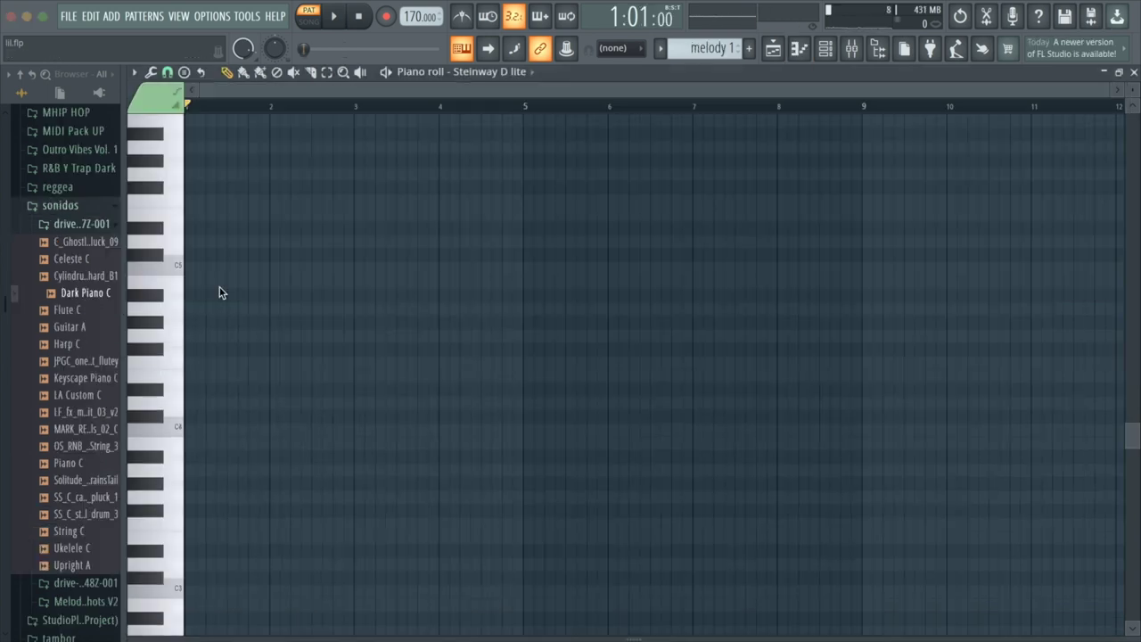
pyautogui.click(203, 336)
pyautogui.moveTo(206, 337); pyautogui.dragTo(150, 337)
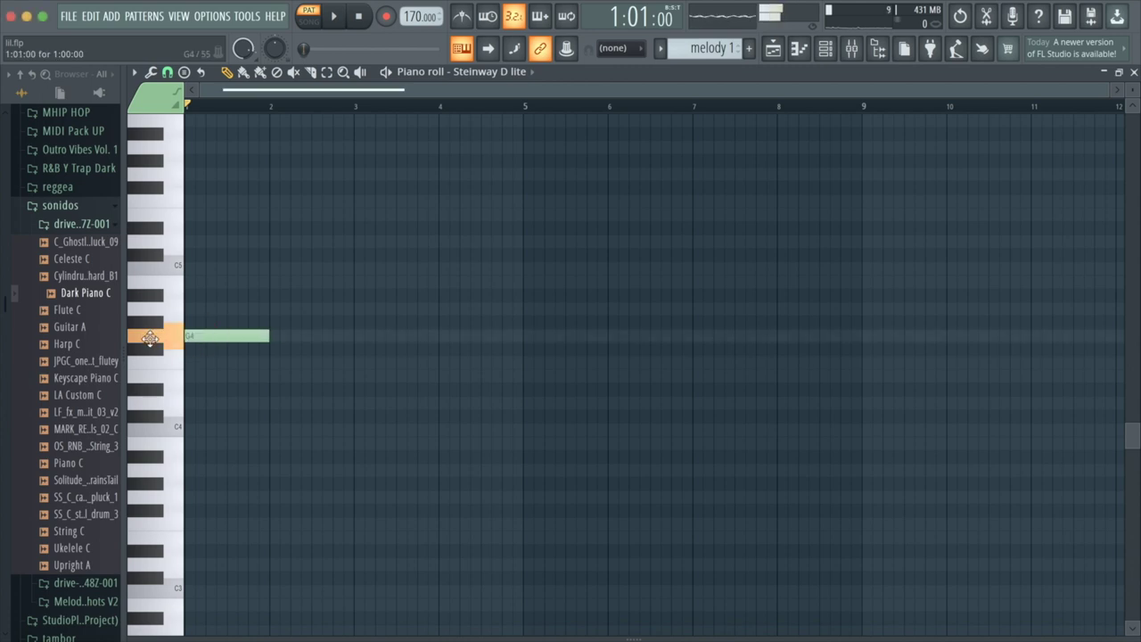
pyautogui.click(357, 363)
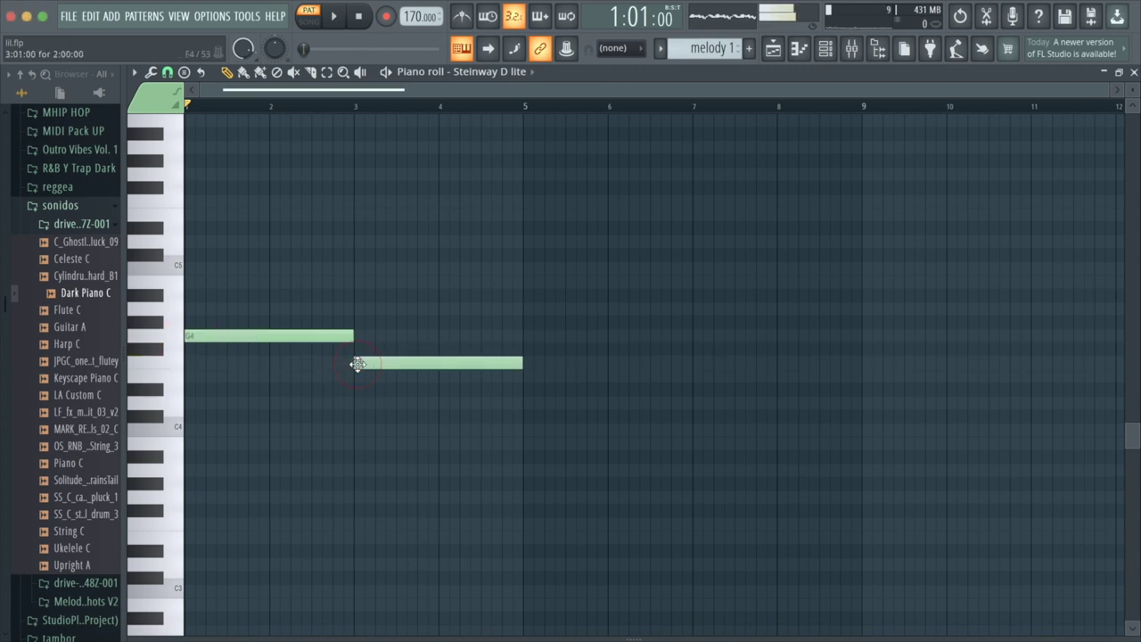
pyautogui.click(527, 391)
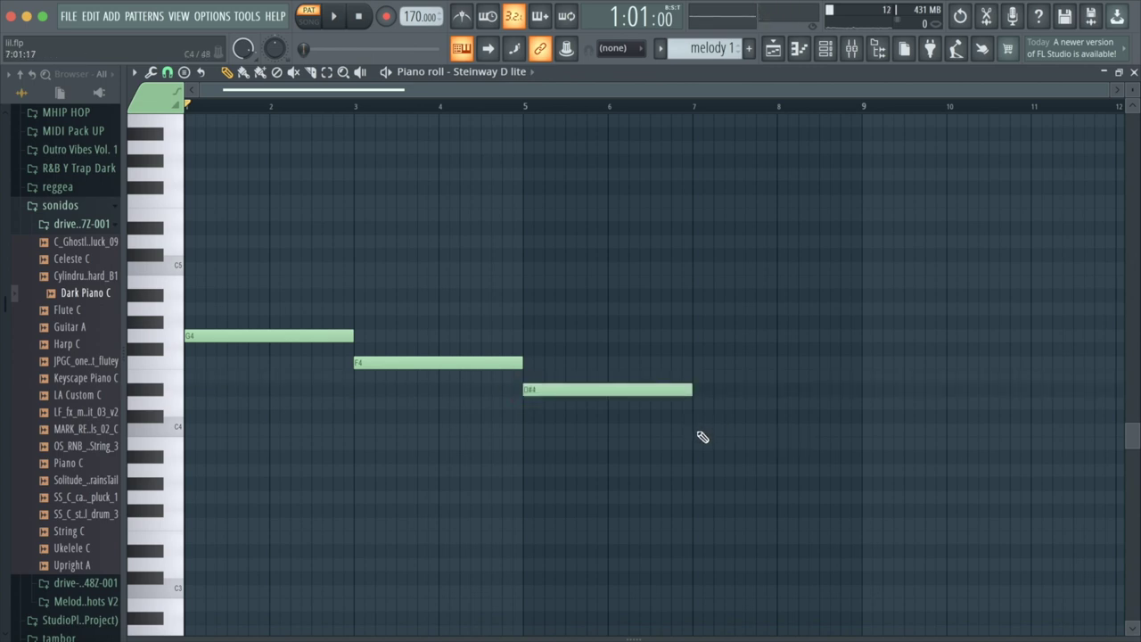
pyautogui.click(697, 431)
pyautogui.click(339, 16)
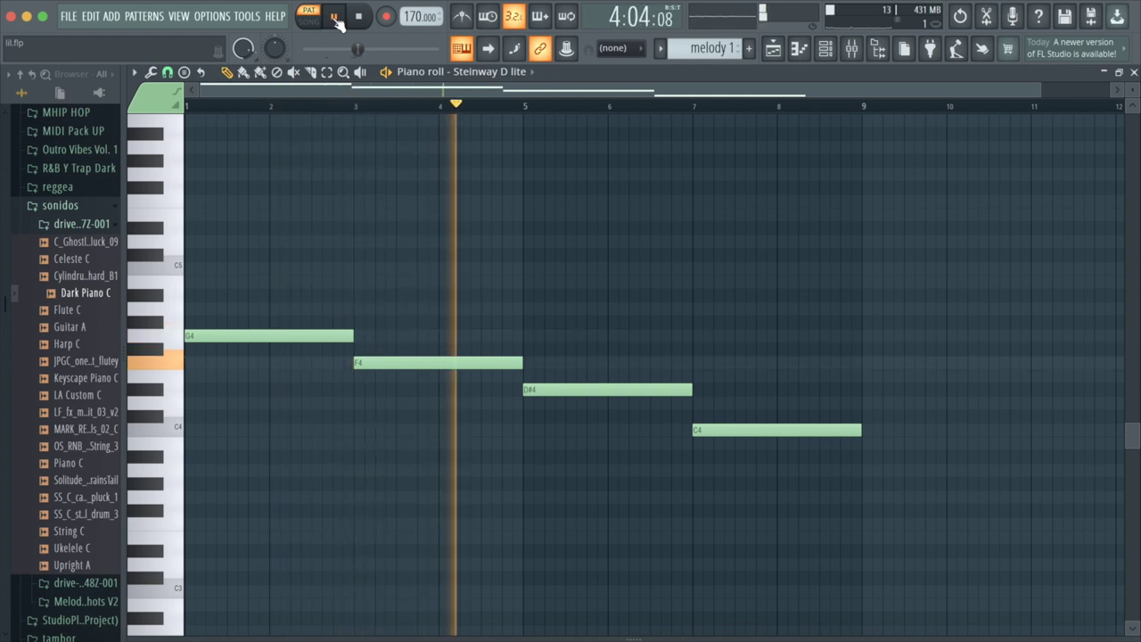
pyautogui.click(335, 17)
# - Add an upper line of consecutive two-bar notes G5, F5, D#5 and C#5 starting at bar 1
pyautogui.scroll(4, 235, 320)
pyautogui.click(189, 309)
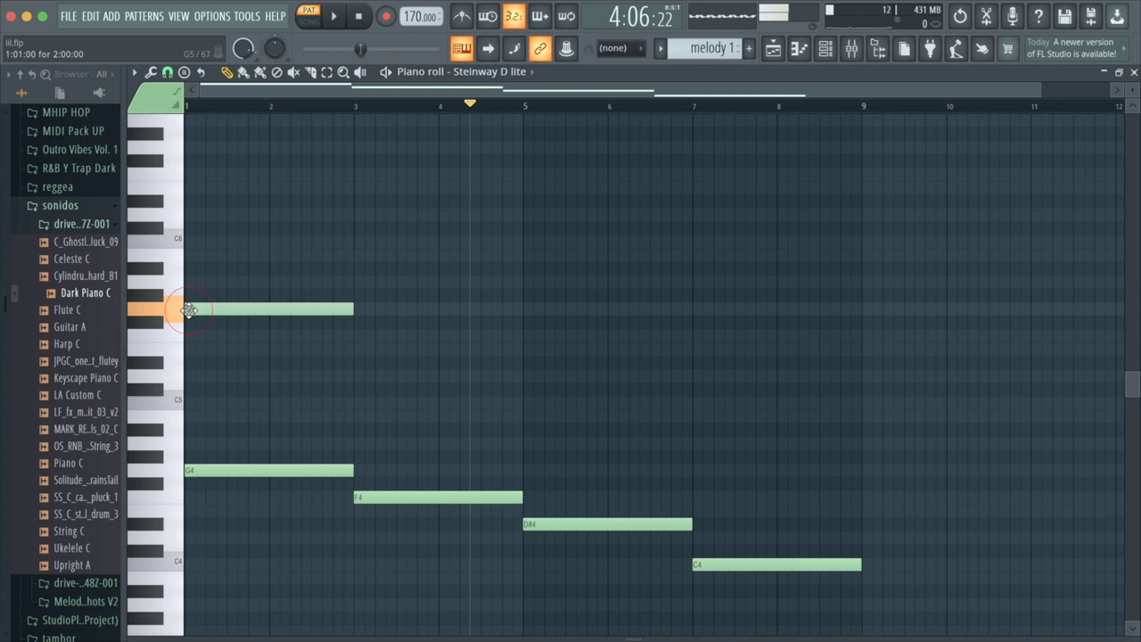
pyautogui.click(358, 336)
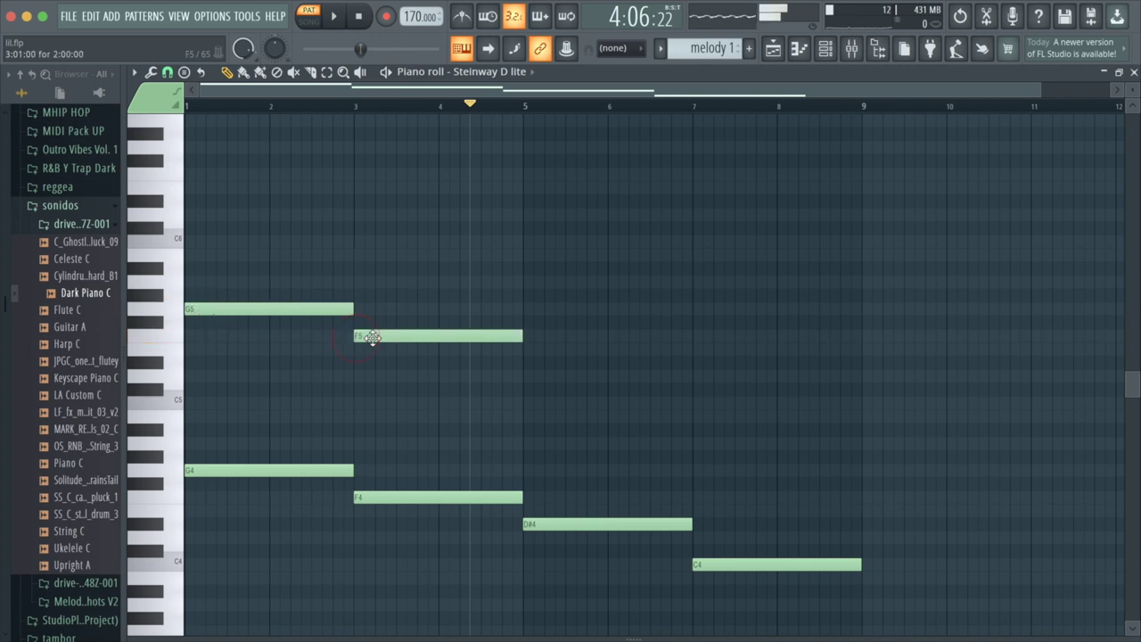
pyautogui.click(526, 364)
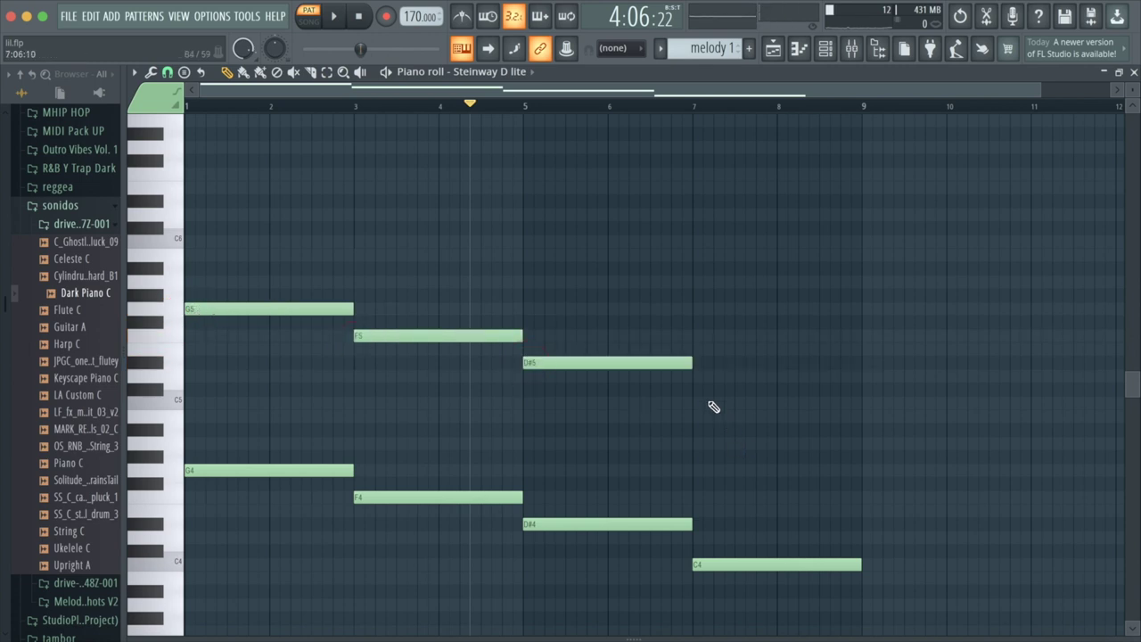
pyautogui.click(697, 390)
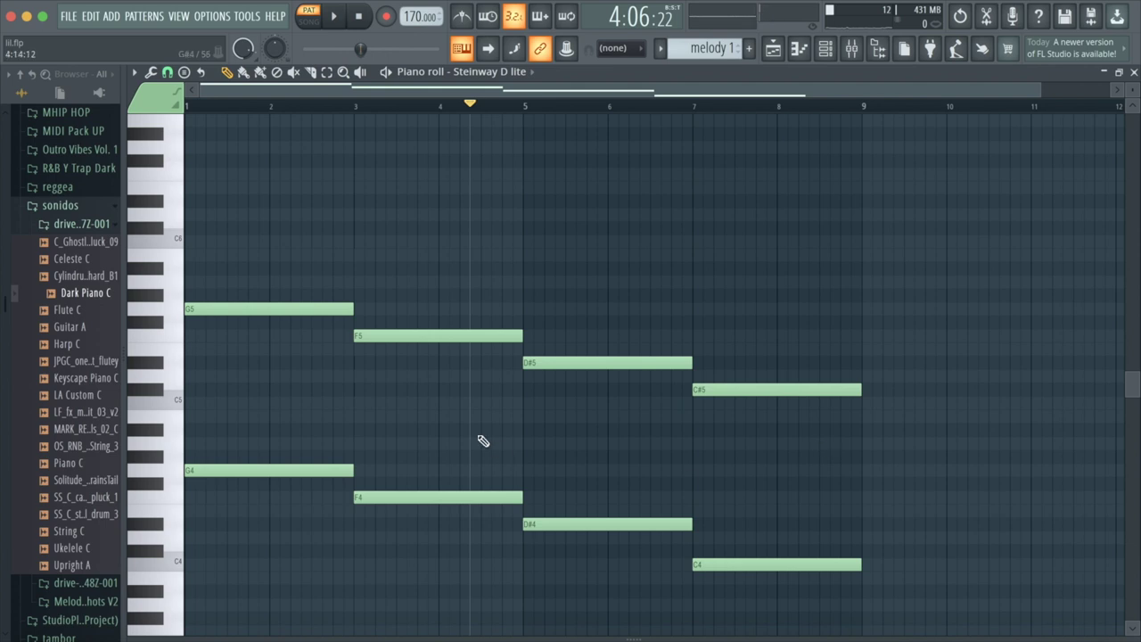
# - Stack staggered notes A#5, C#6, F6 and A6 above G5 in the first two bars, ending them at bar 3
pyautogui.click(230, 268)
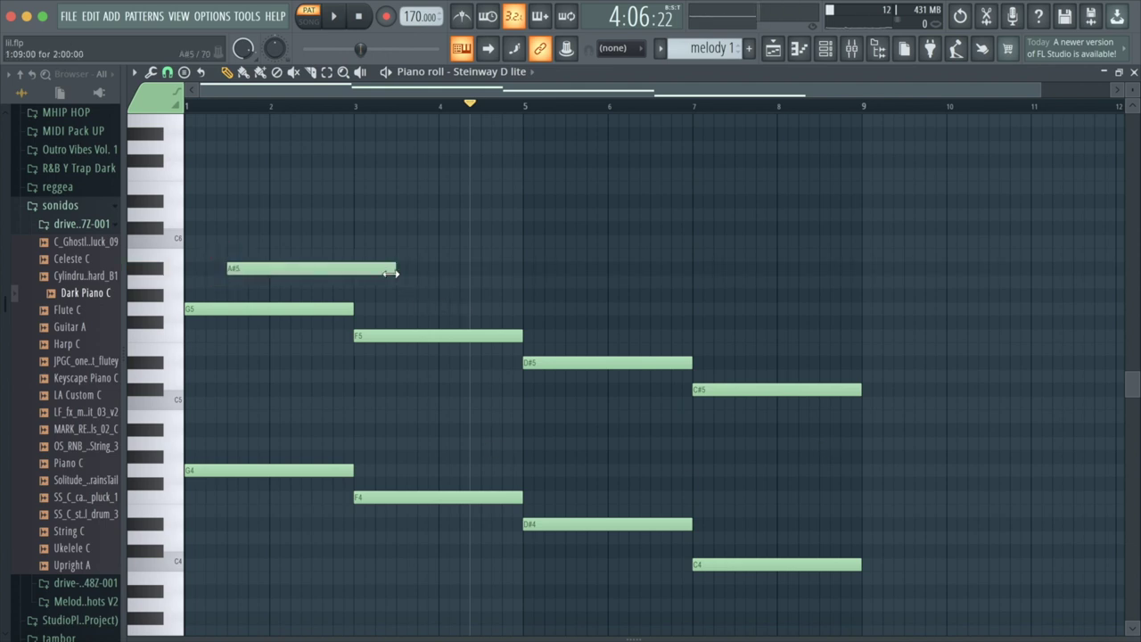
pyautogui.click(191, 241)
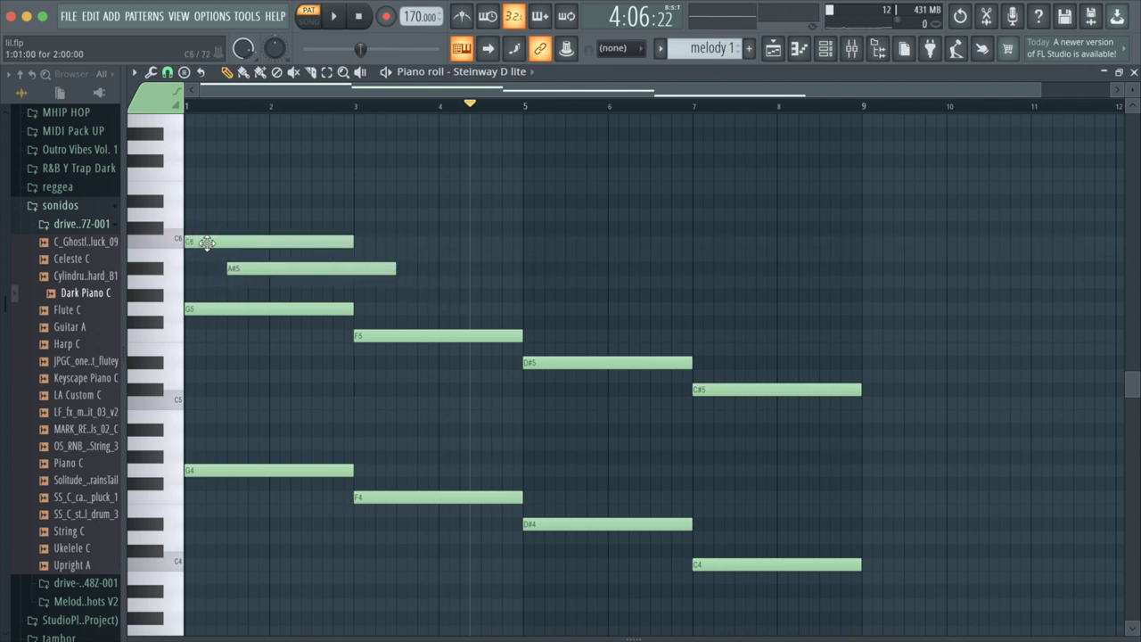
pyautogui.moveTo(207, 242); pyautogui.dragTo(207, 217)
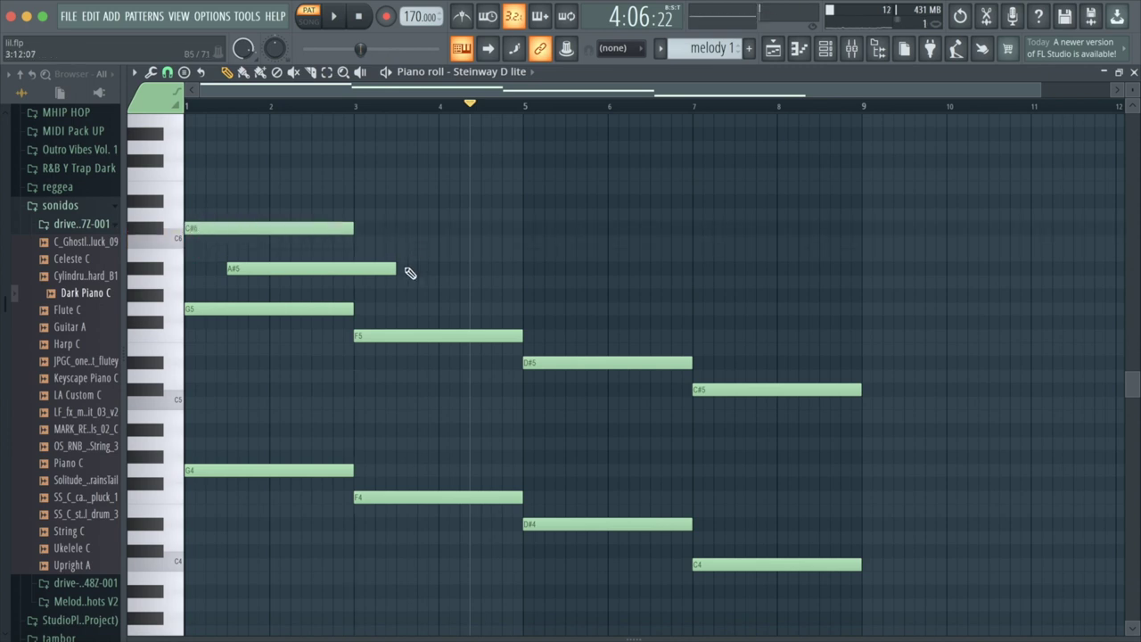
pyautogui.scroll(2, 234, 216)
pyautogui.click(232, 209)
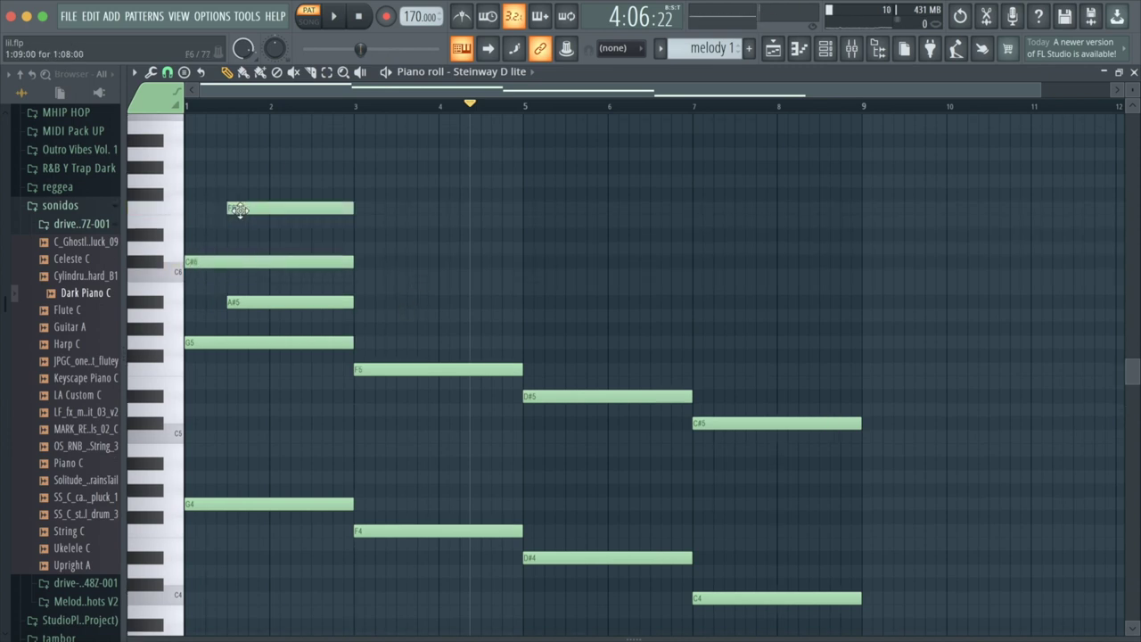
pyautogui.click(280, 158)
# - Move the A#5 note to start at 1:05, add an A#6 note from 2:05 to bar 3, and play the pattern
pyautogui.scroll(5, 378, 229)
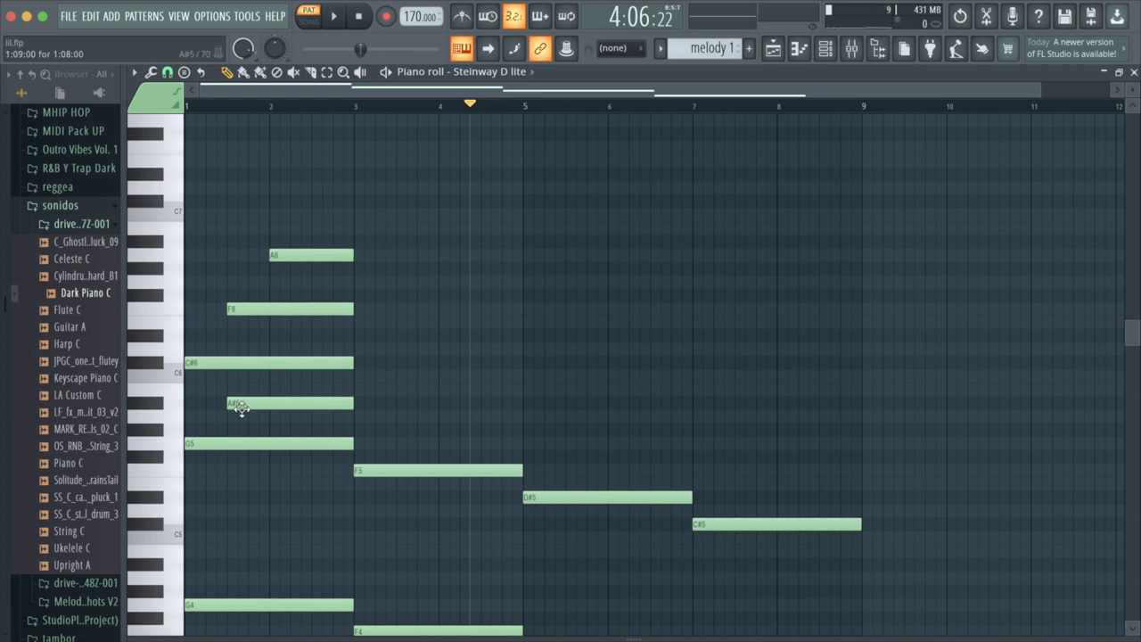
pyautogui.moveTo(241, 408); pyautogui.dragTo(215, 408)
pyautogui.keyDown('ctrl'); pyautogui.scroll(2, 234, 407); pyautogui.keyUp('ctrl')
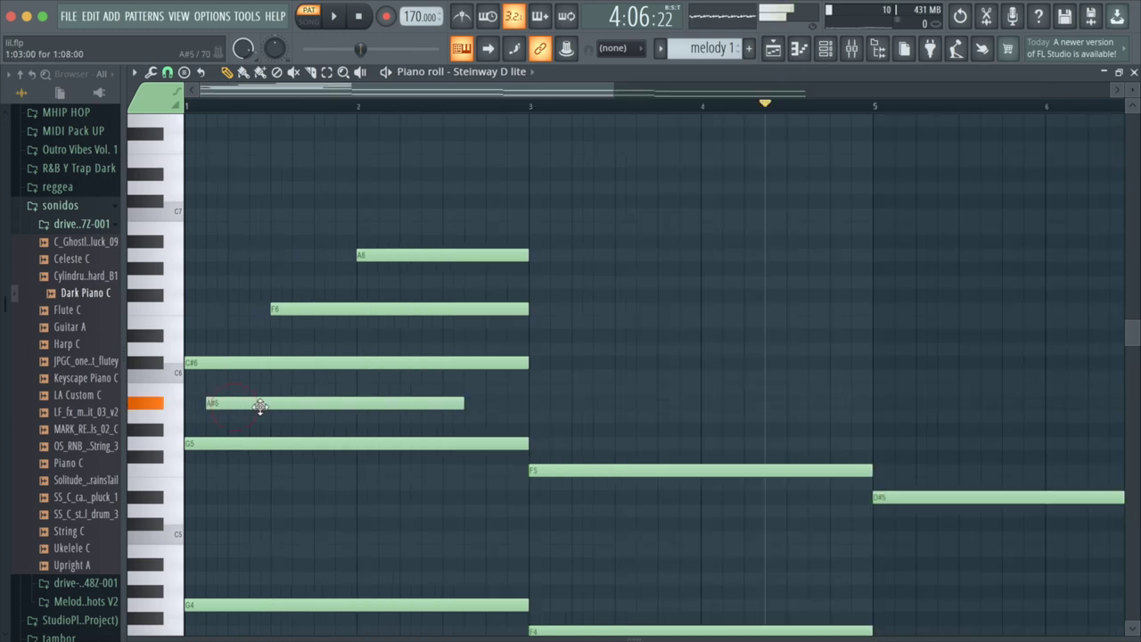
pyautogui.click(413, 242)
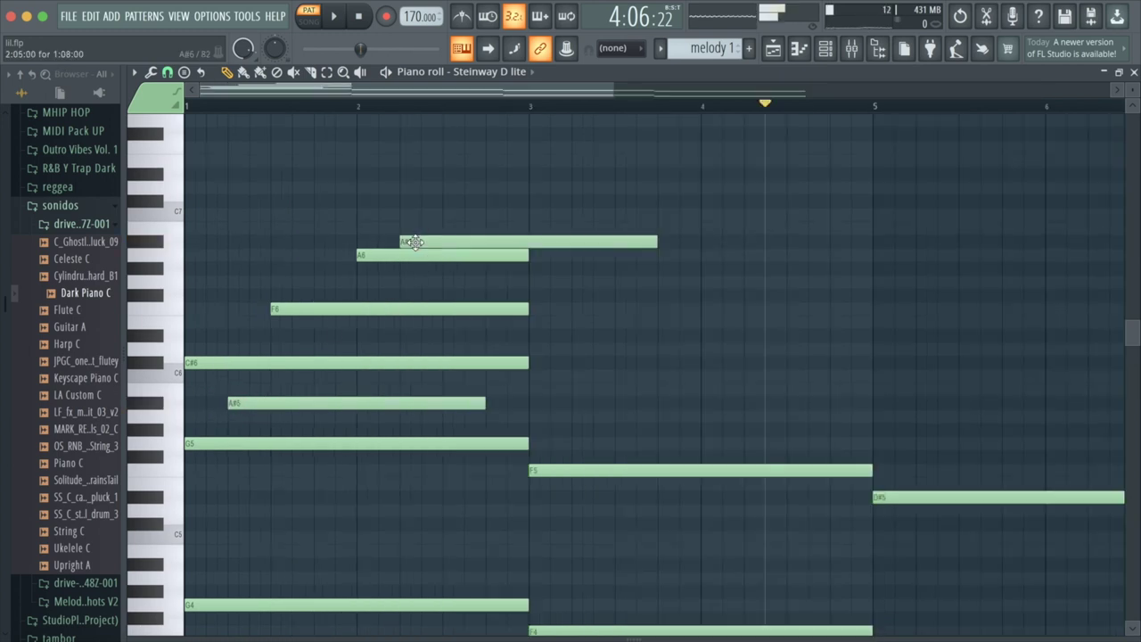
pyautogui.moveTo(648, 237); pyautogui.dragTo(529, 239)
pyautogui.press('space')
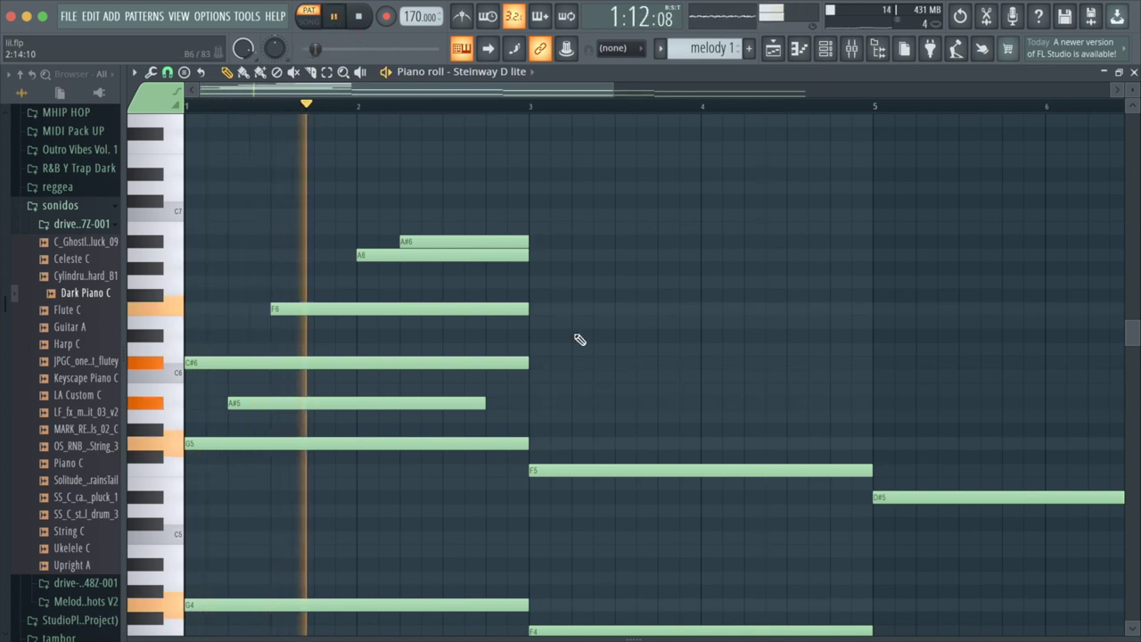
pyautogui.scroll(-4, 580, 338)
pyautogui.click(339, 17)
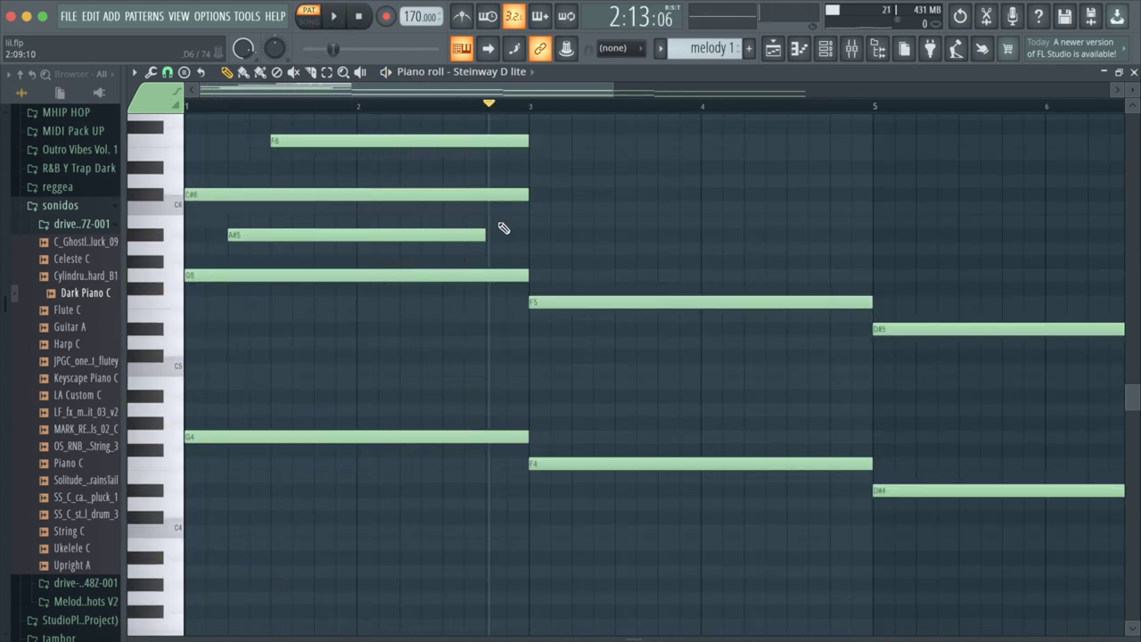
# - Raise the C#6 note to D6, shift the F6, A6 and A#6 notes earlier, and play the chord back
pyautogui.scroll(3, 502, 228)
pyautogui.moveTo(191, 294); pyautogui.dragTo(200, 278)
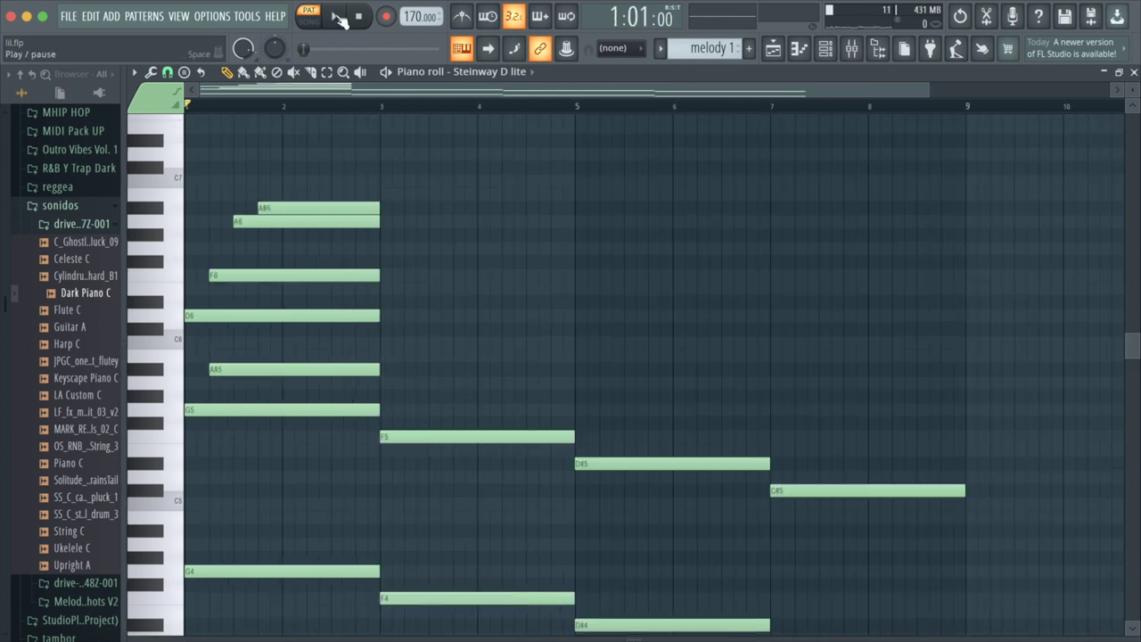
pyautogui.click(335, 17)
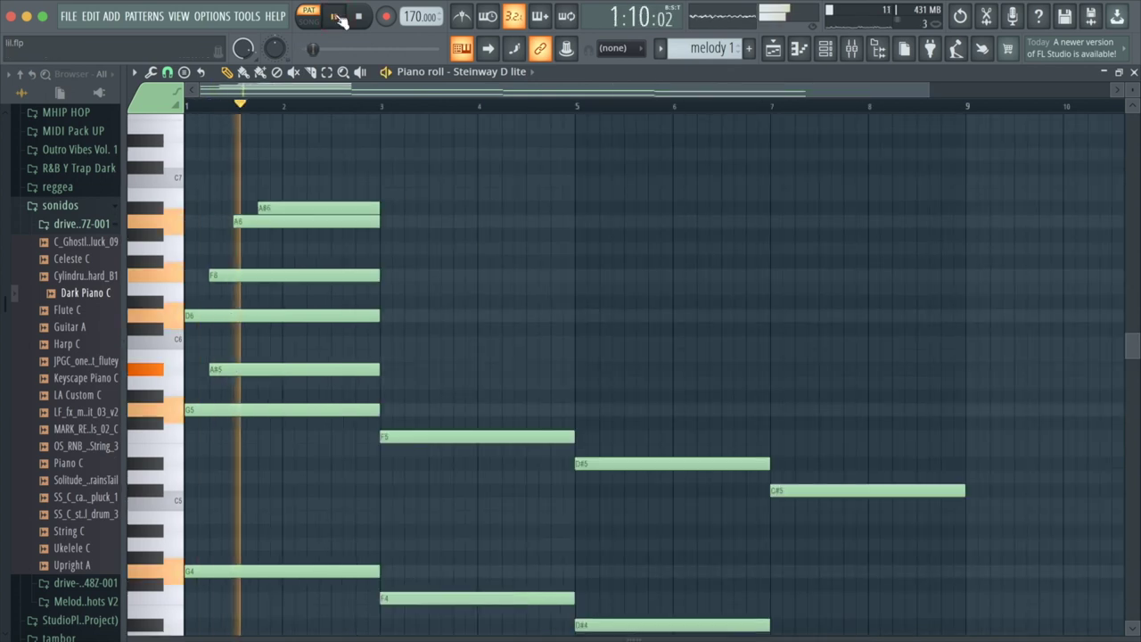
pyautogui.click(339, 18)
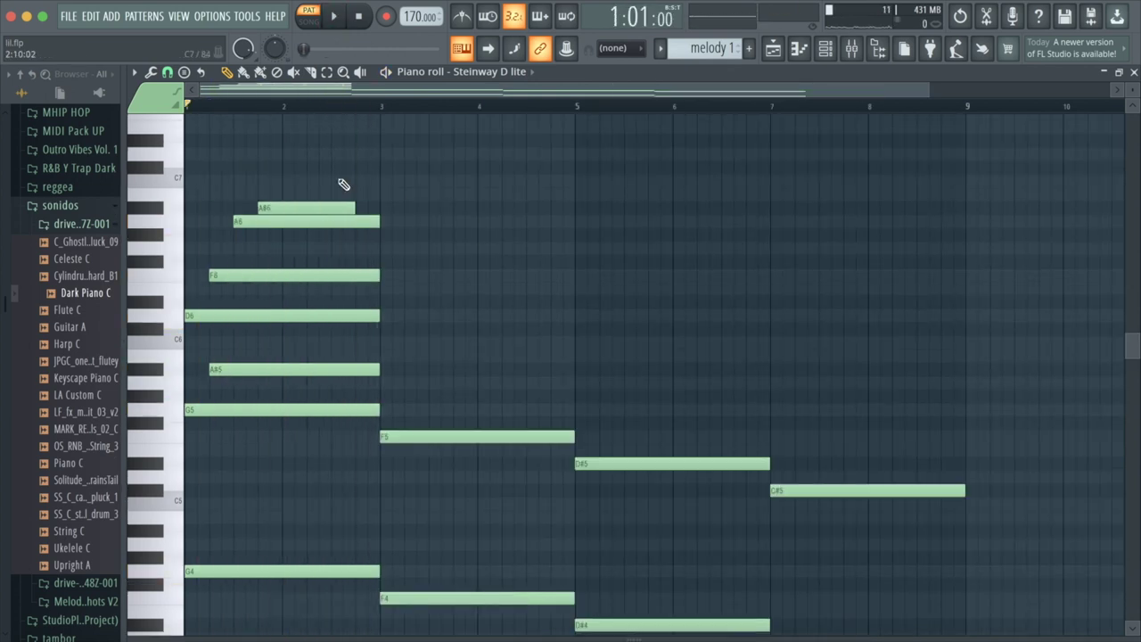
# - Add a run of short descending notes D#7, D7, C7 and A#6 leading up to bar 3, and play it back
pyautogui.click(337, 180)
pyautogui.moveTo(340, 180); pyautogui.dragTo(366, 181)
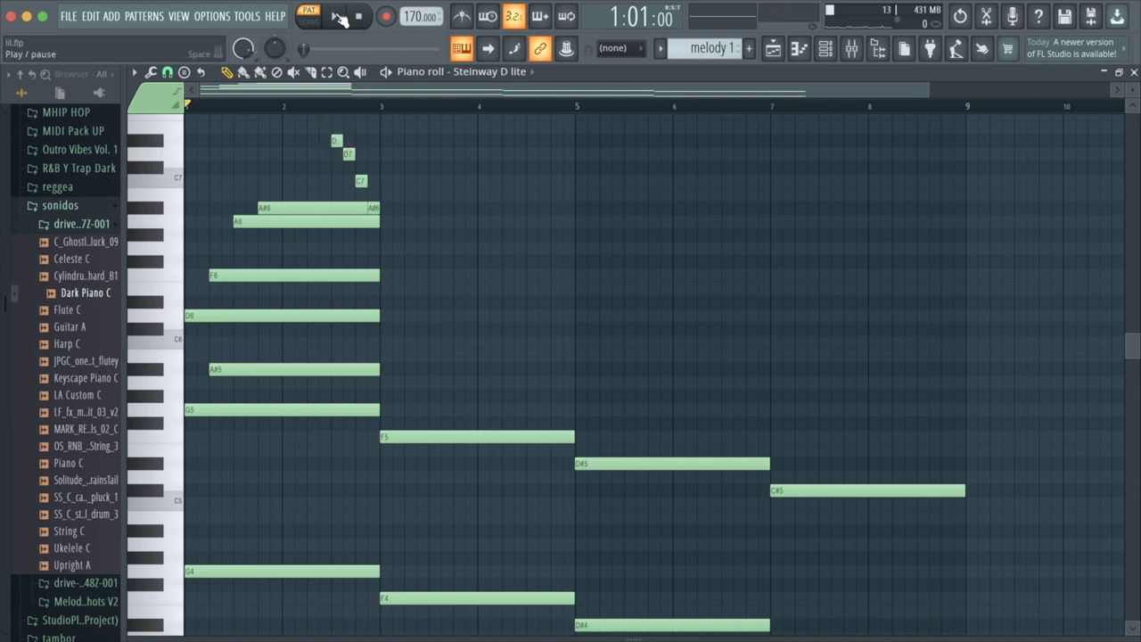
pyautogui.click(339, 18)
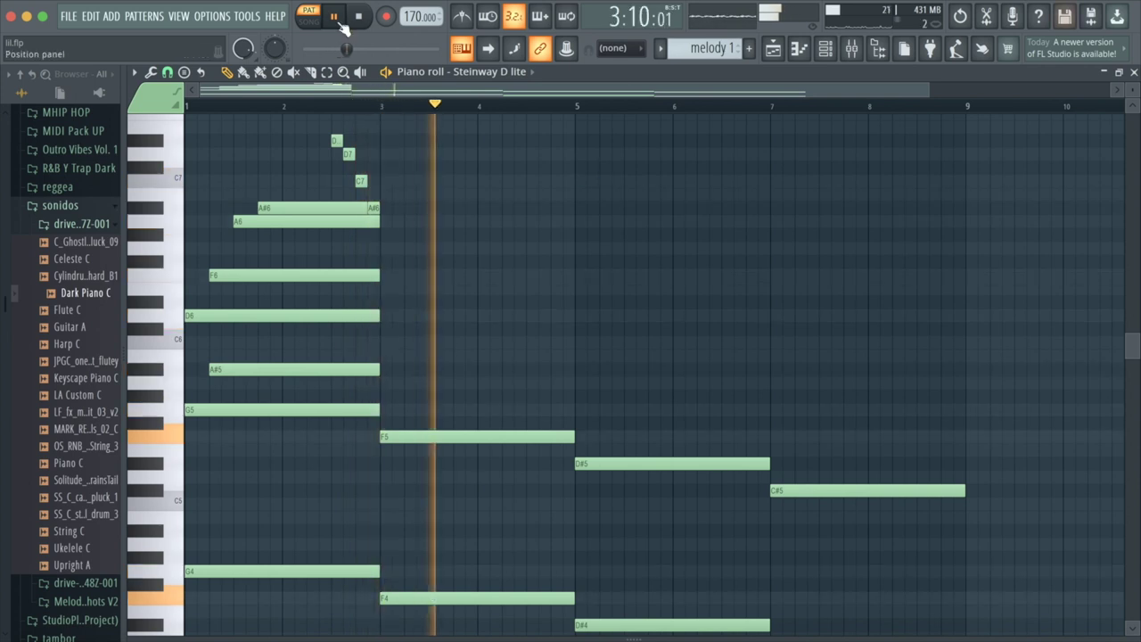
pyautogui.click(337, 19)
# - Add chord notes G#5, C6 and F6 above F5 in bars 3 and 4, staggering G#5 and F6 after the bar start
pyautogui.scroll(-2, 456, 189)
pyautogui.scroll(3, 456, 189)
pyautogui.scroll(-1, 372, 434)
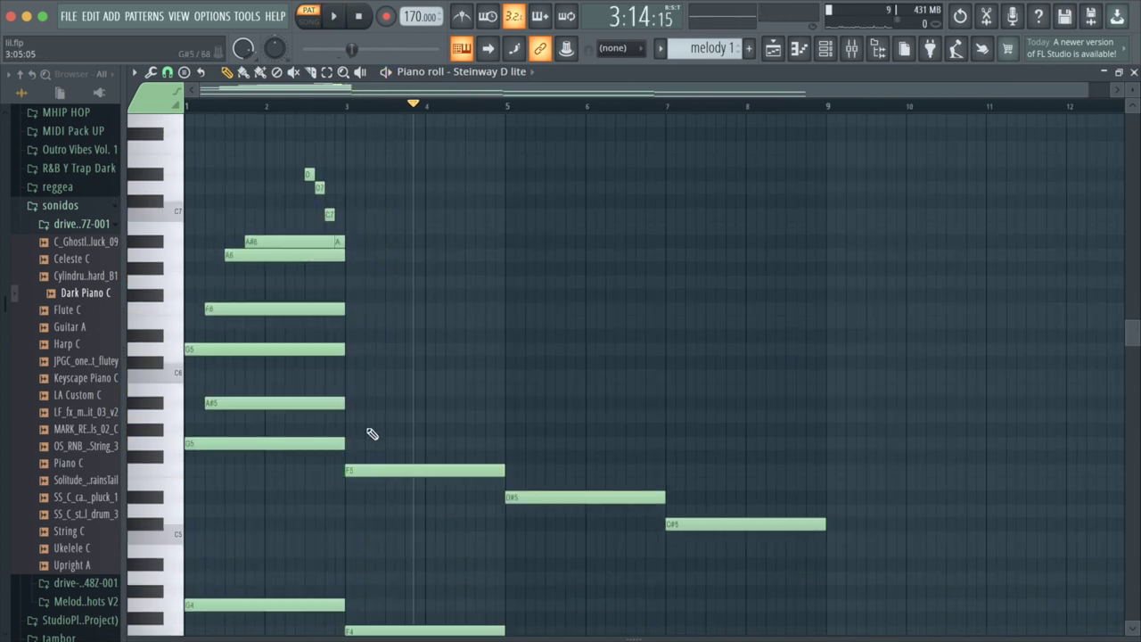
pyautogui.moveTo(423, 435); pyautogui.dragTo(504, 434)
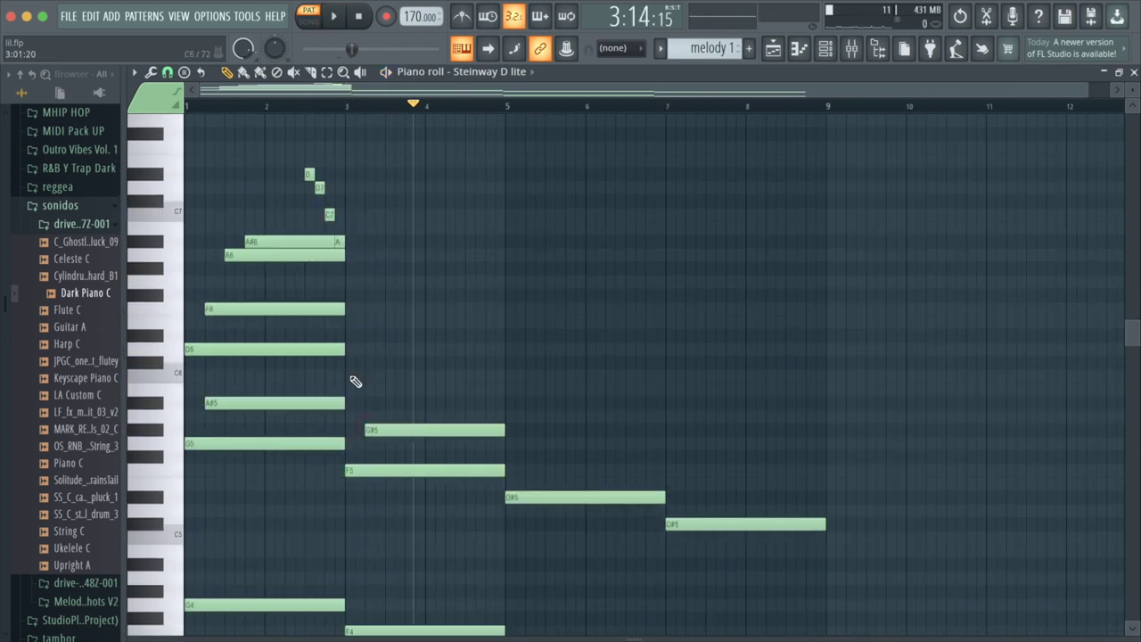
pyautogui.click(359, 376)
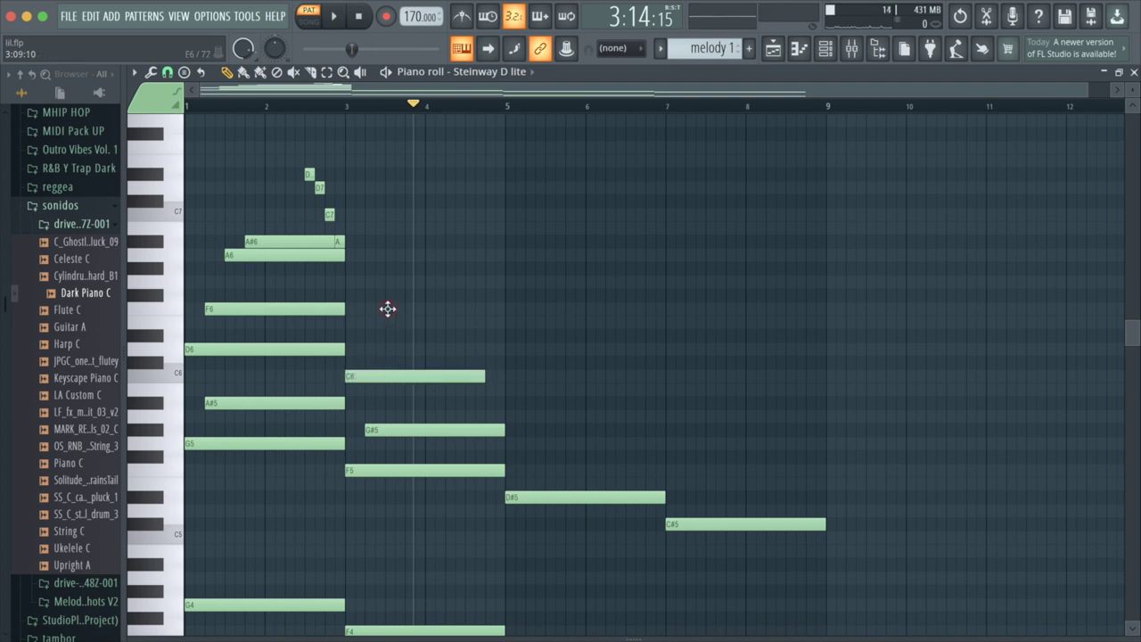
pyautogui.click(387, 309)
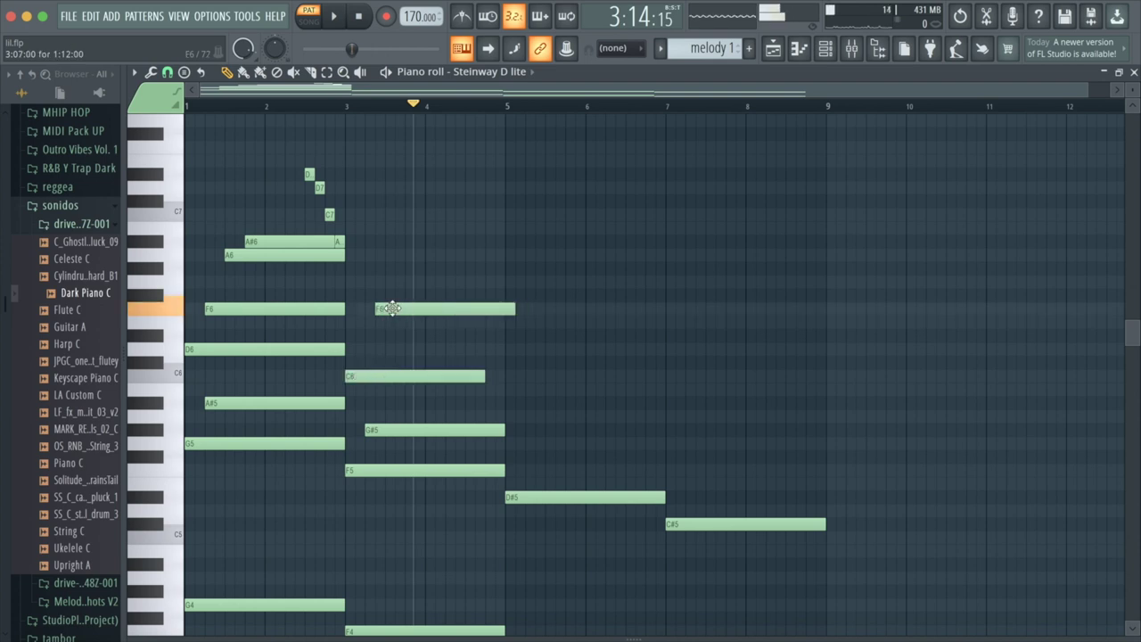
# - Add the melody notes A6, A#6, A6 across bars 3 and 4, replace G#5 with A5, and play the pattern
pyautogui.click(426, 256)
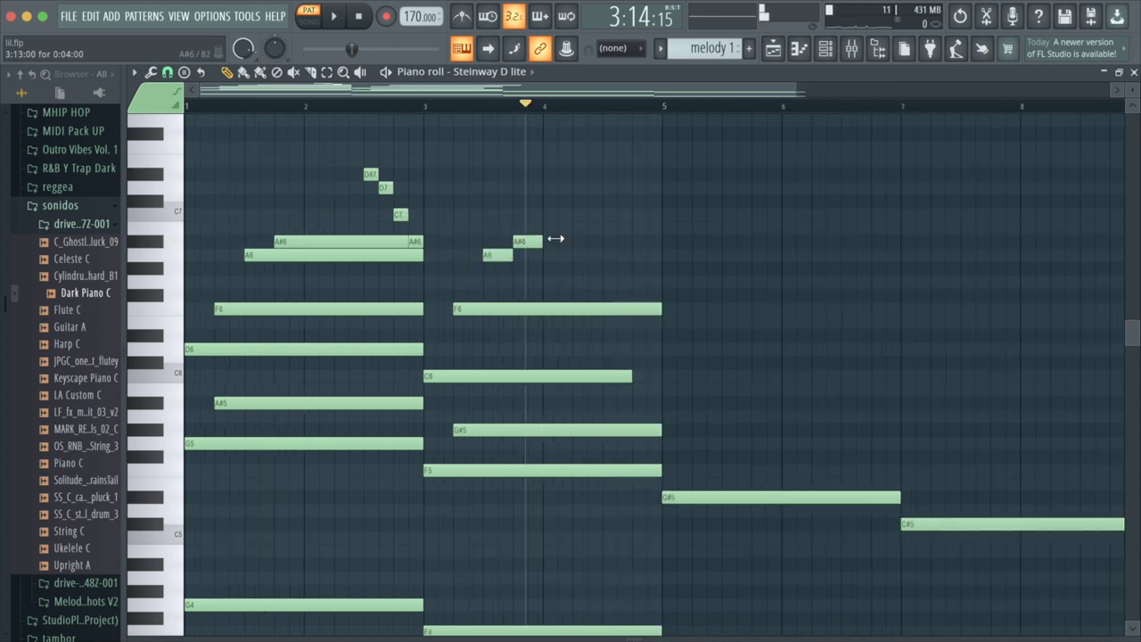
pyautogui.moveTo(542, 244); pyautogui.dragTo(603, 244)
pyautogui.click(606, 259)
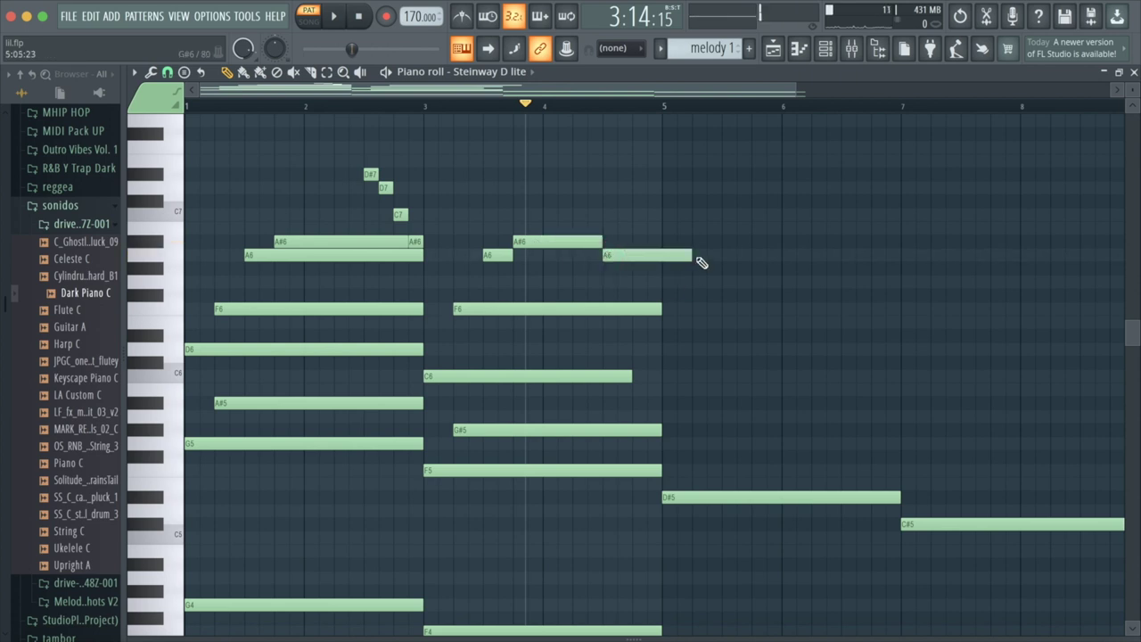
pyautogui.click(335, 16)
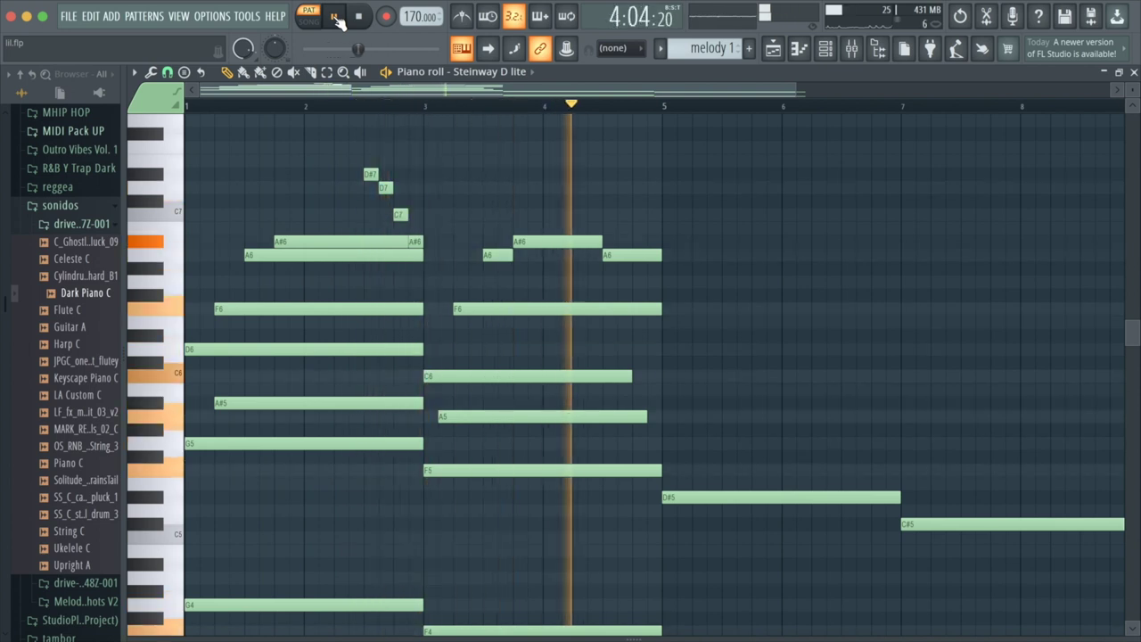
pyautogui.click(336, 17)
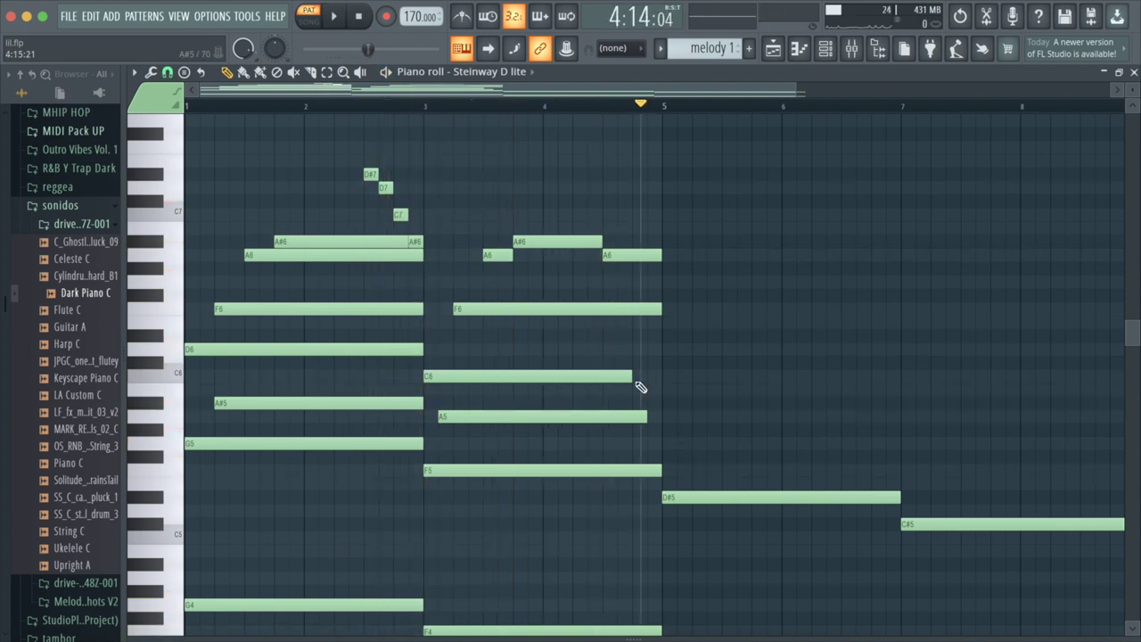
# - Extend C6 and A5 to bar 5, and add F#5, A#5 and D#6 above D#5 in bars 5 and 6
pyautogui.scroll(-3, 664, 374)
pyautogui.click(684, 358)
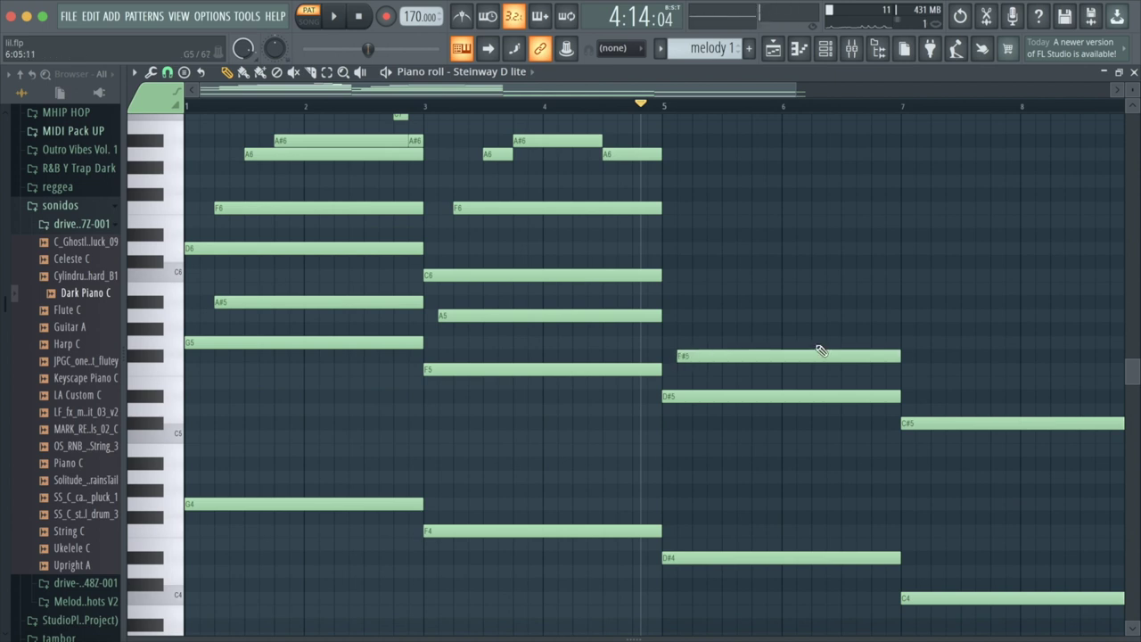
pyautogui.click(663, 301)
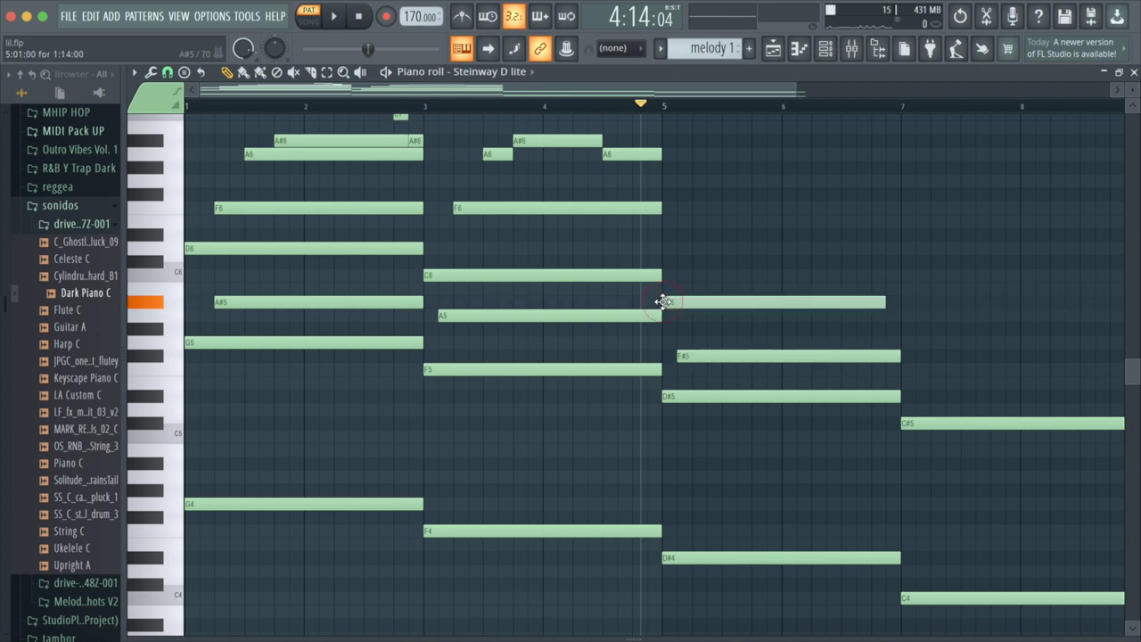
pyautogui.click(701, 235)
pyautogui.moveTo(915, 232); pyautogui.dragTo(902, 233)
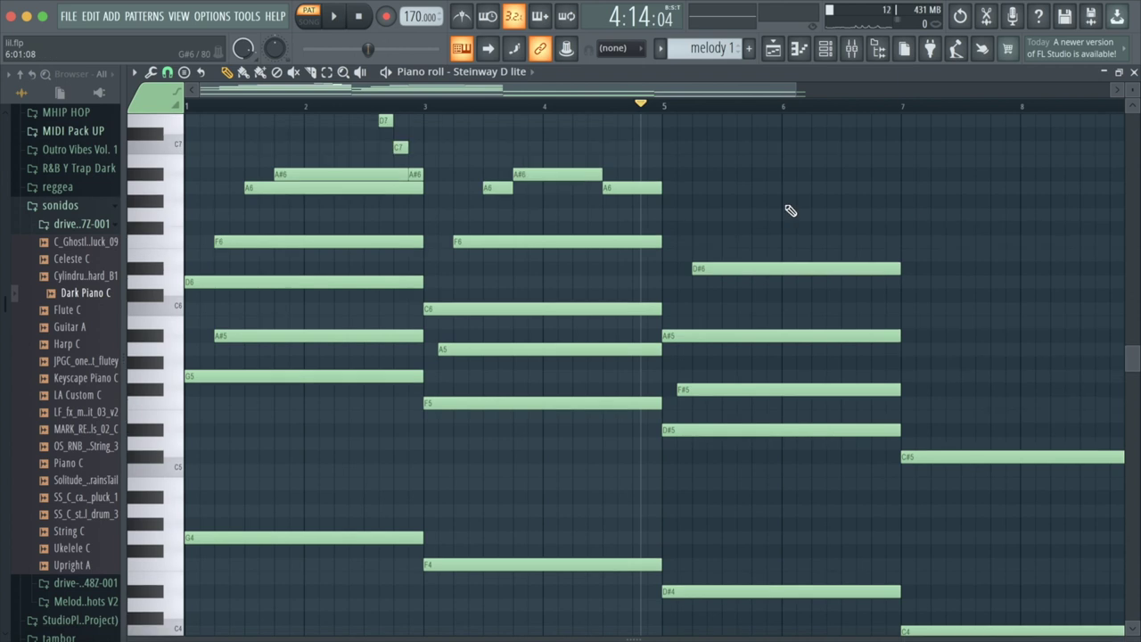
# - Add the staggered notes G6, A#6 and C7 ending at bar 7, raise F#5 to G5, and play the pattern
pyautogui.click(784, 203)
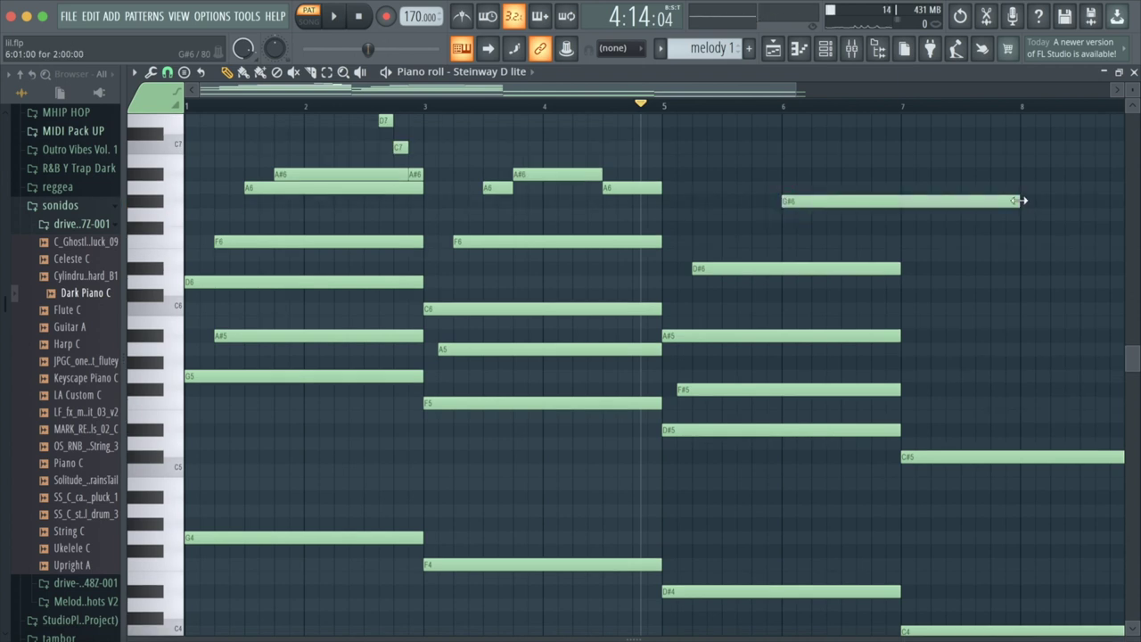
pyautogui.moveTo(788, 201); pyautogui.dragTo(774, 201)
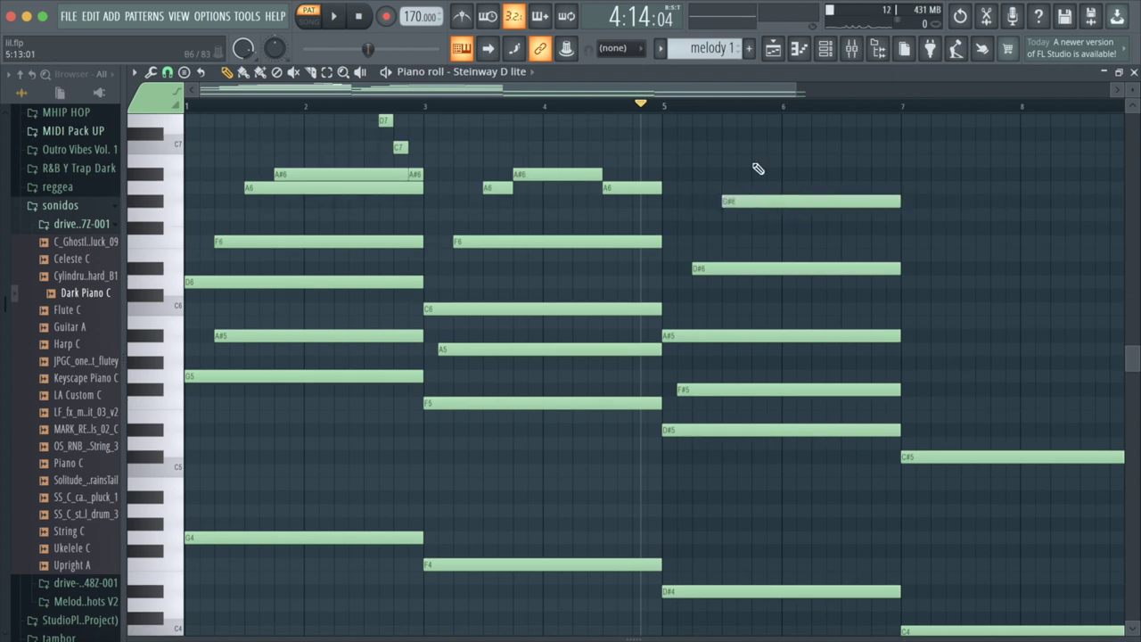
pyautogui.click(756, 163)
pyautogui.moveTo(924, 157); pyautogui.dragTo(900, 158)
pyautogui.scroll(2, 891, 178)
pyautogui.click(842, 203)
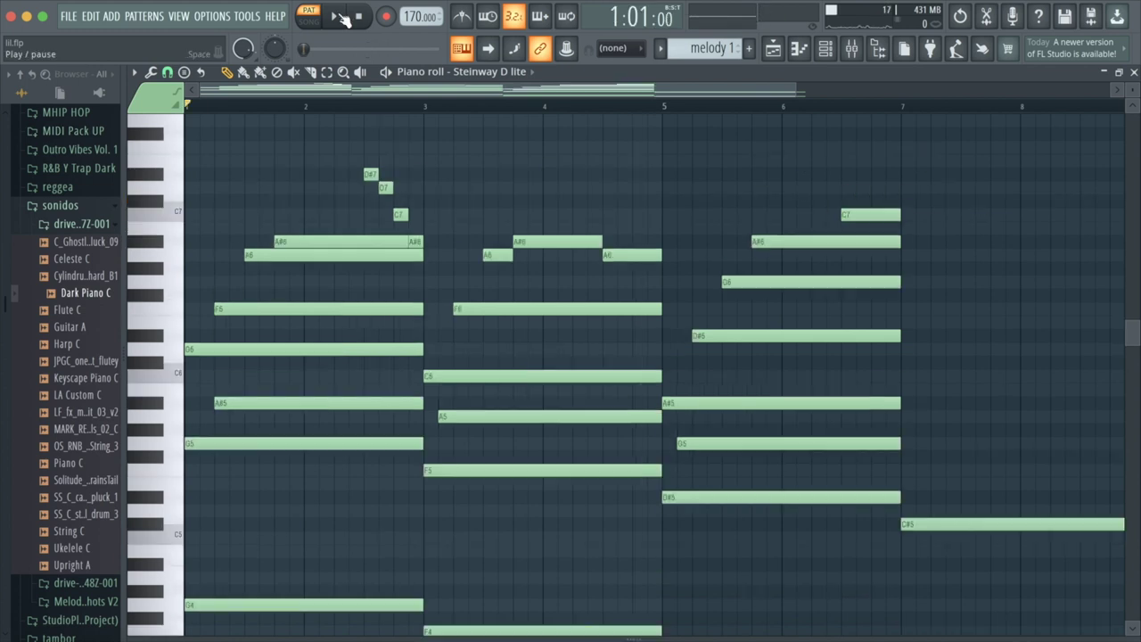
pyautogui.click(339, 16)
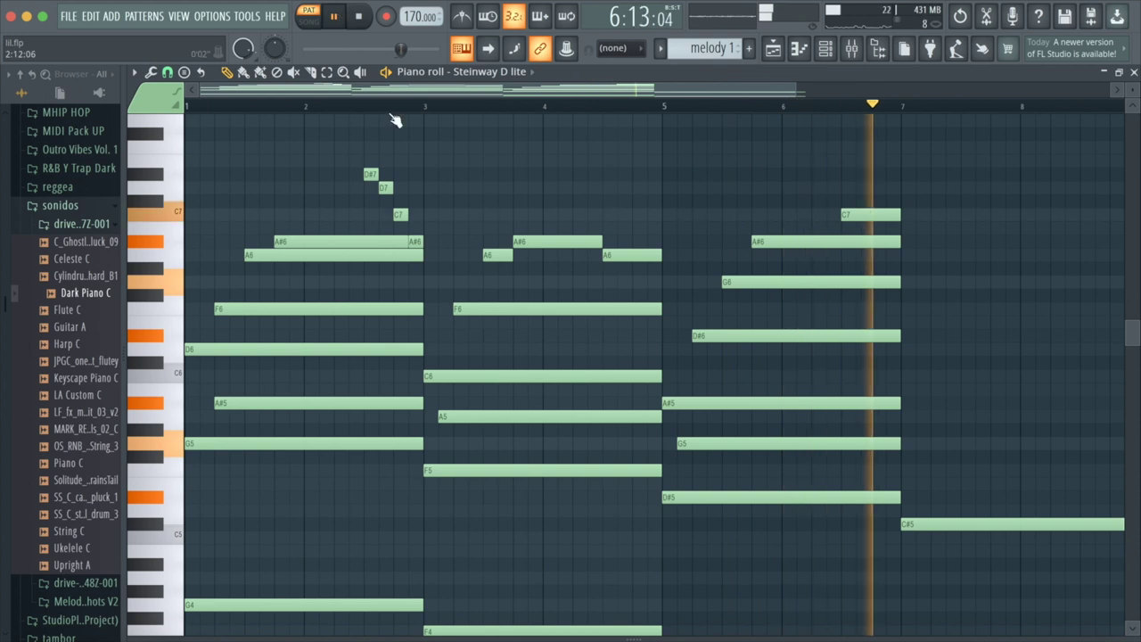
pyautogui.scroll(-2, 395, 119)
pyautogui.click(341, 18)
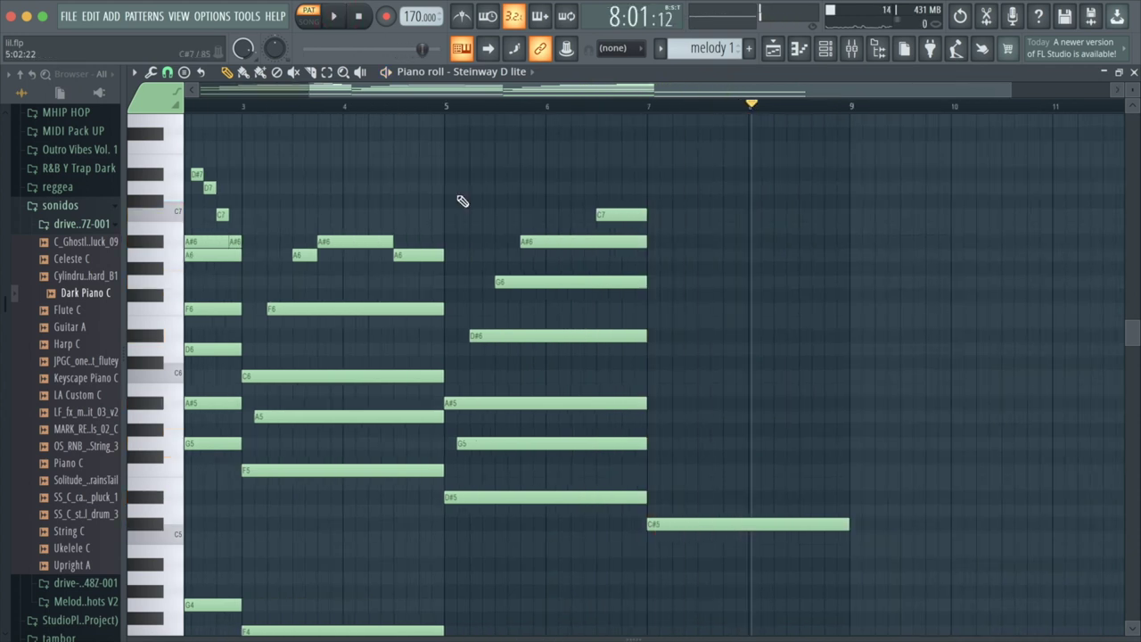
# - Lower the C#5 note to C5 and add D#5 and G5 above it in bars 7 and 8, ending at bar 9
pyautogui.scroll(-3, 461, 200)
pyautogui.hscroll(1, 461, 200)
pyautogui.moveTo(646, 423); pyautogui.dragTo(647, 440)
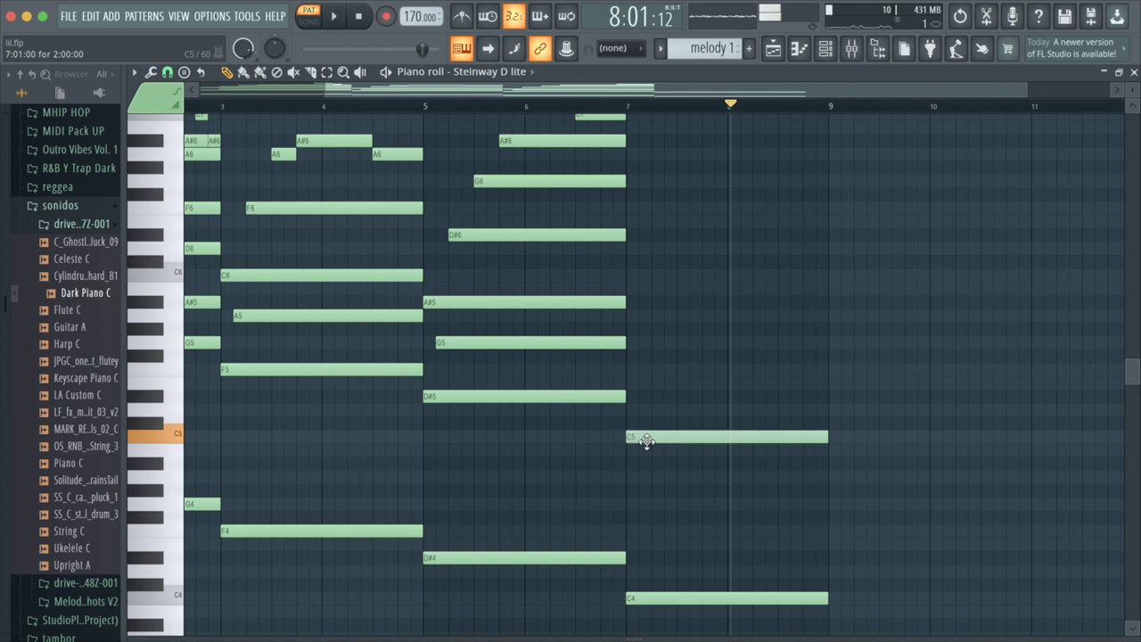
pyautogui.click(652, 396)
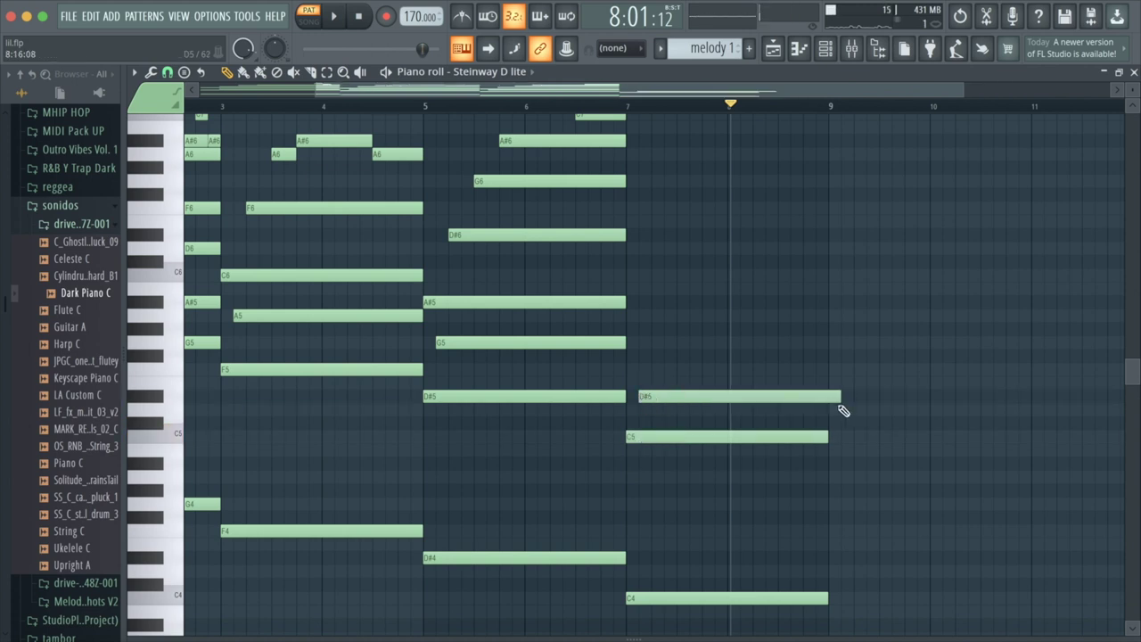
pyautogui.moveTo(838, 410); pyautogui.dragTo(825, 410)
pyautogui.click(635, 343)
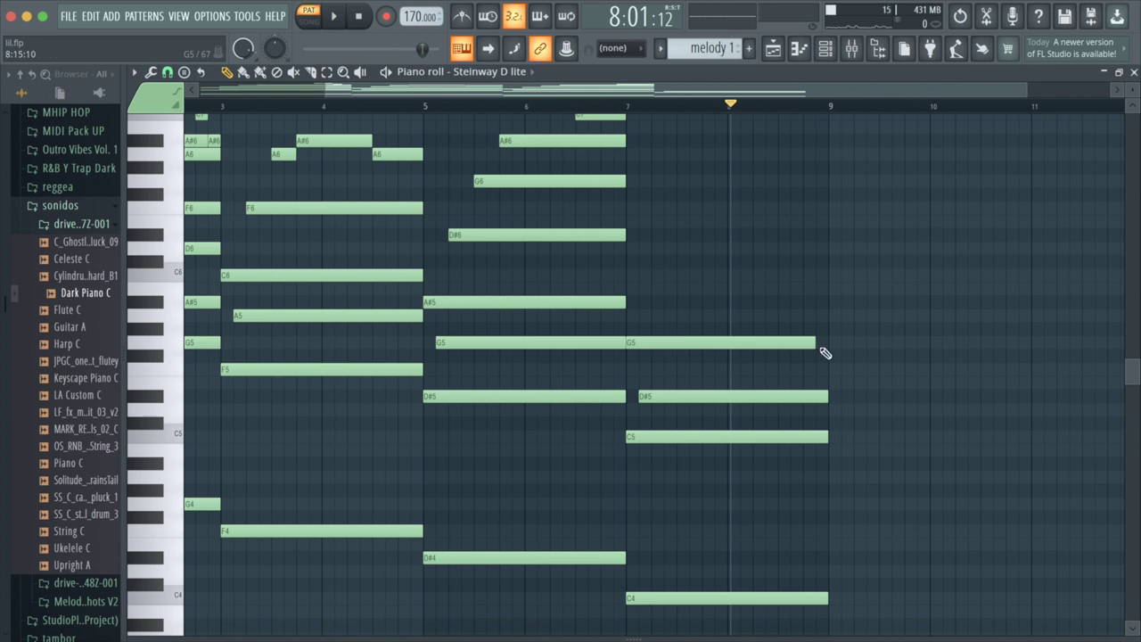
pyautogui.moveTo(818, 344); pyautogui.dragTo(830, 344)
# - Add A#5 and D6 to the chord in bars 7 and 8, starting A#5 slightly late and ending both at bar 9
pyautogui.click(666, 302)
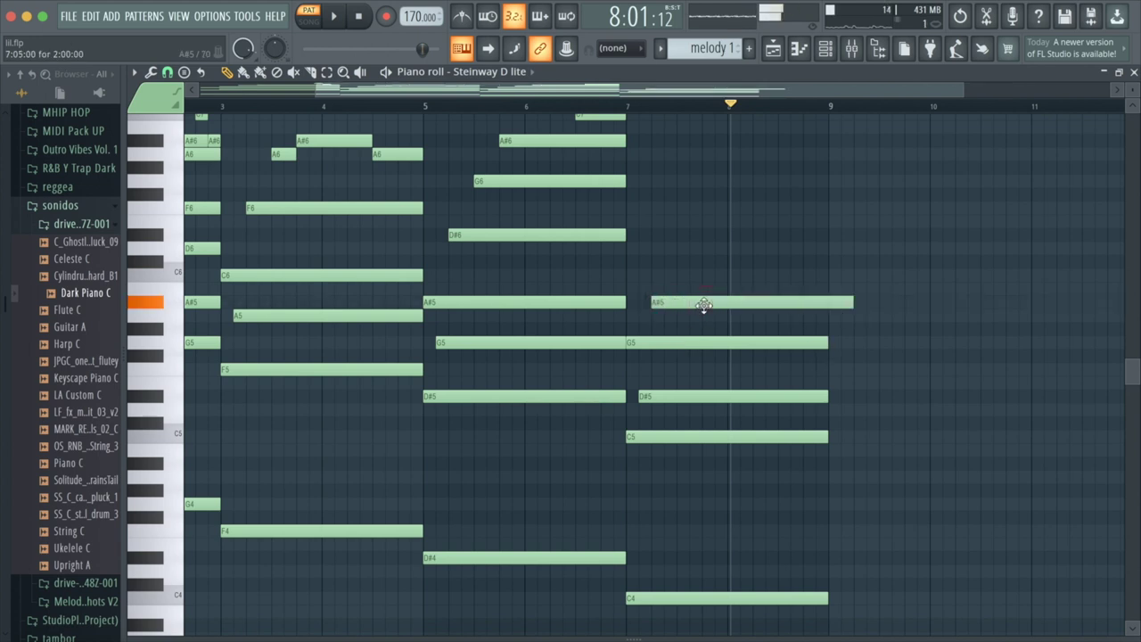
pyautogui.moveTo(853, 303); pyautogui.dragTo(828, 303)
pyautogui.click(627, 247)
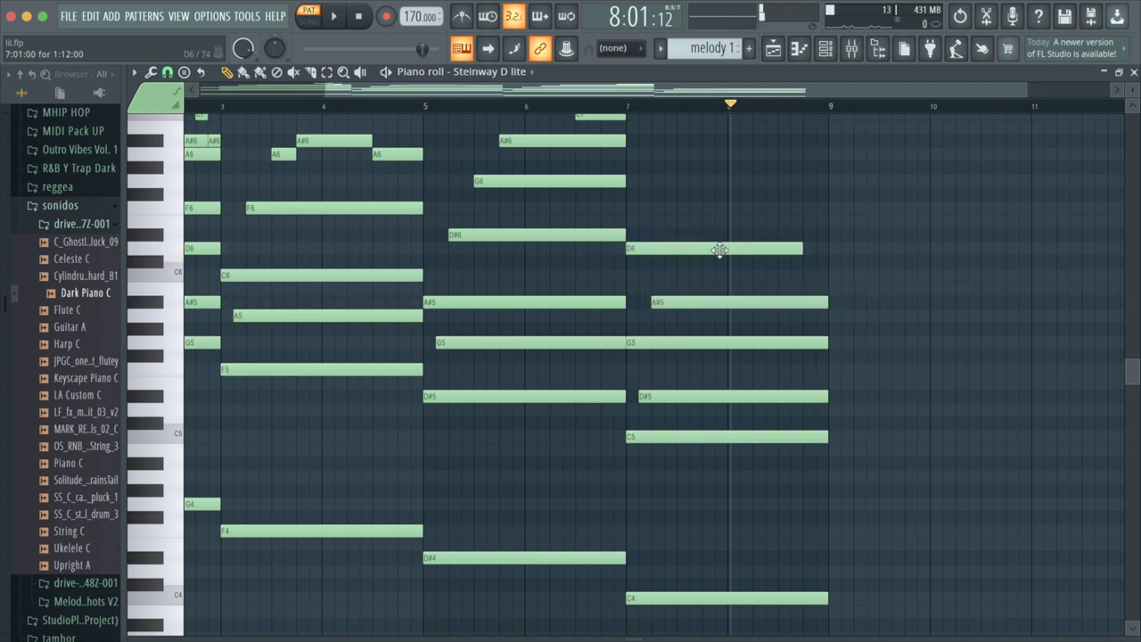
pyautogui.moveTo(799, 252); pyautogui.dragTo(828, 252)
# - Add the short melody notes F#6, G#6, A6, D7, C#7 and B6 across bars 7 and 8, and play the pattern
pyautogui.scroll(2, 690, 237)
pyautogui.click(690, 229)
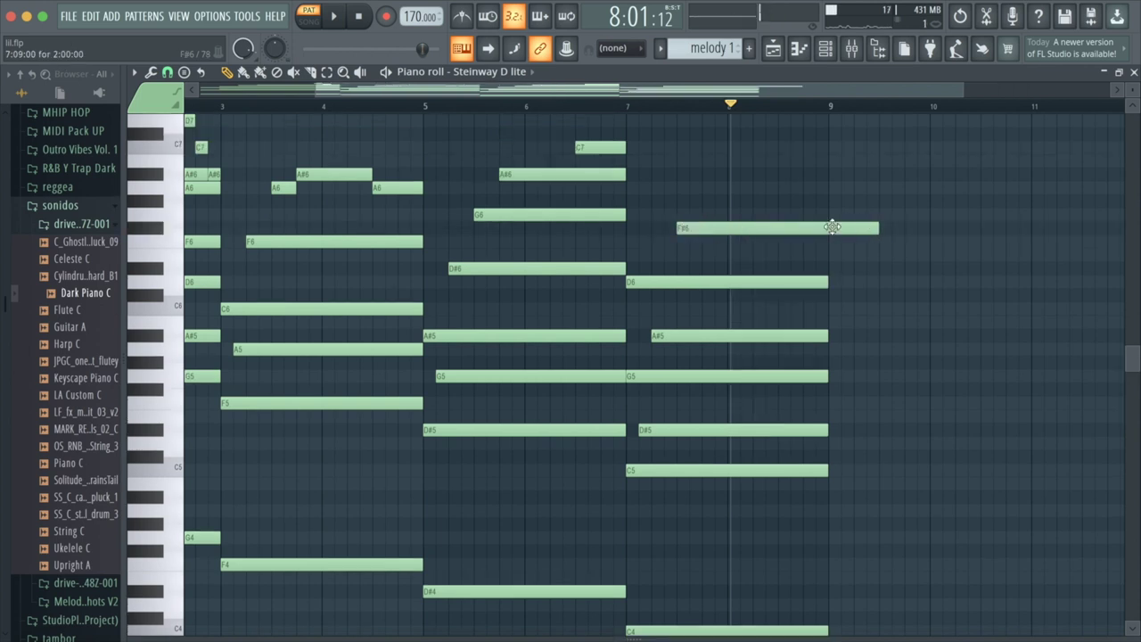
pyautogui.moveTo(876, 225); pyautogui.dragTo(702, 226)
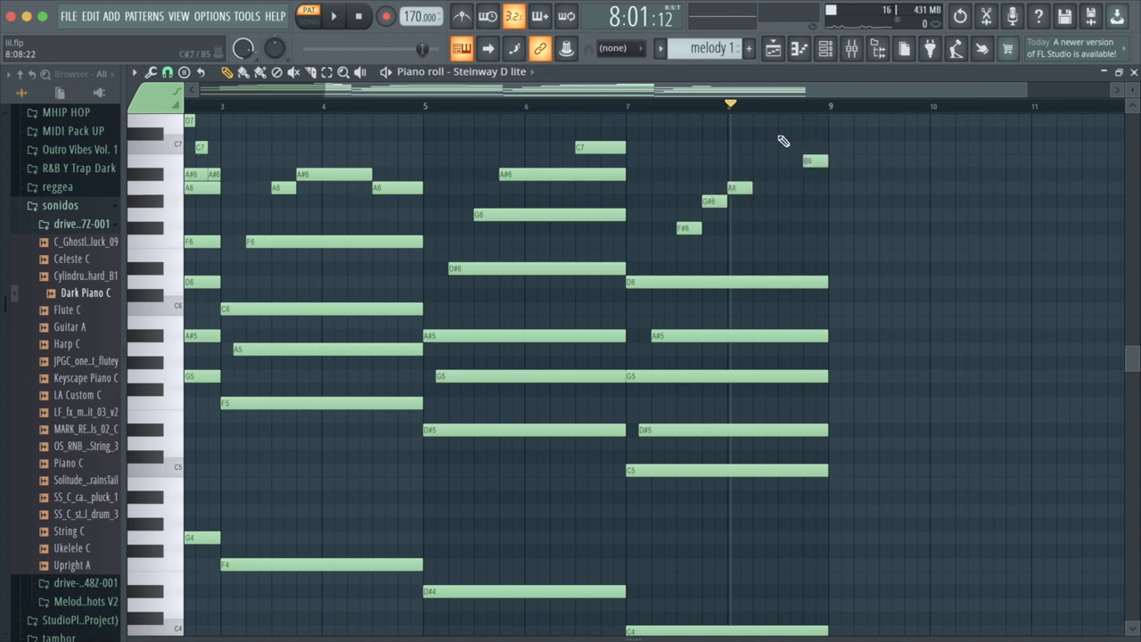
pyautogui.scroll(3, 778, 136)
pyautogui.hscroll(-1, 779, 149)
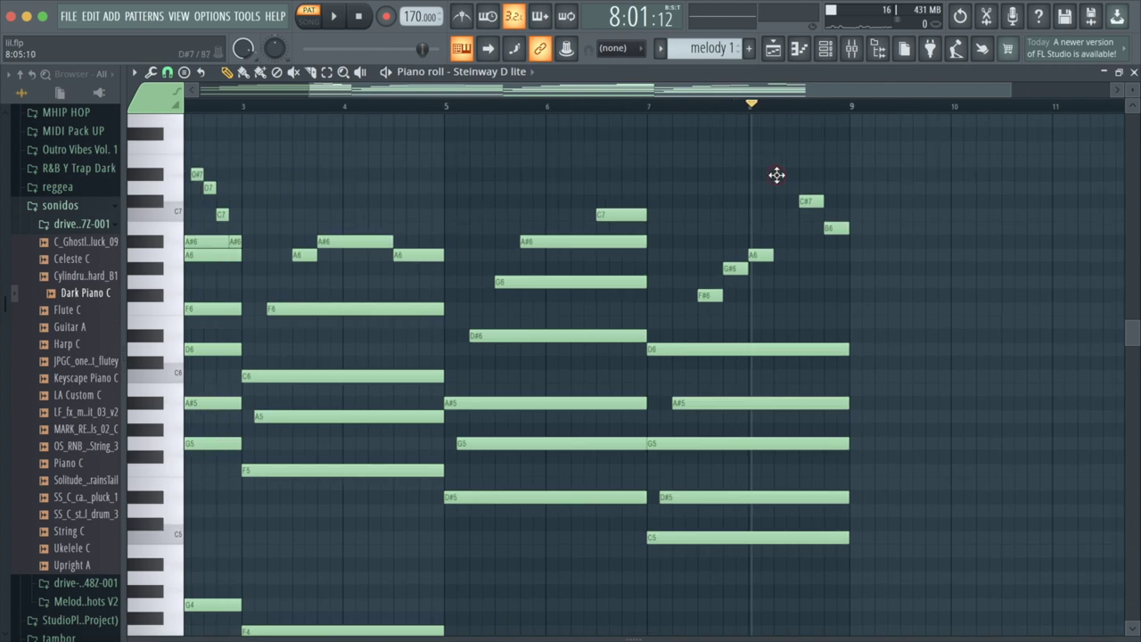
pyautogui.moveTo(784, 179); pyautogui.dragTo(784, 193)
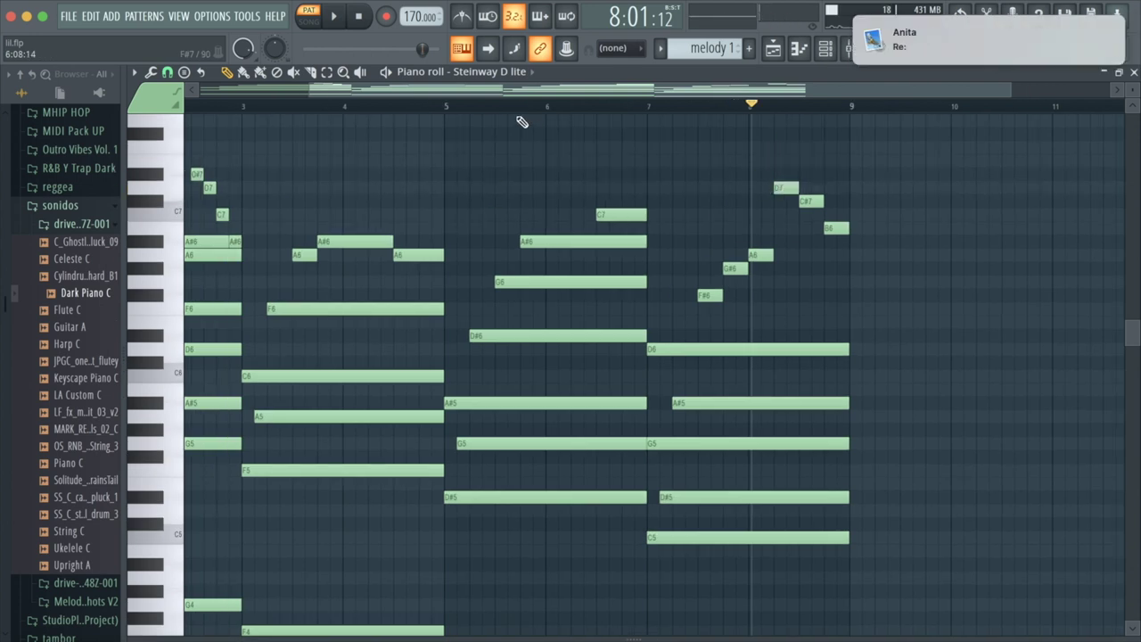
pyautogui.click(341, 22)
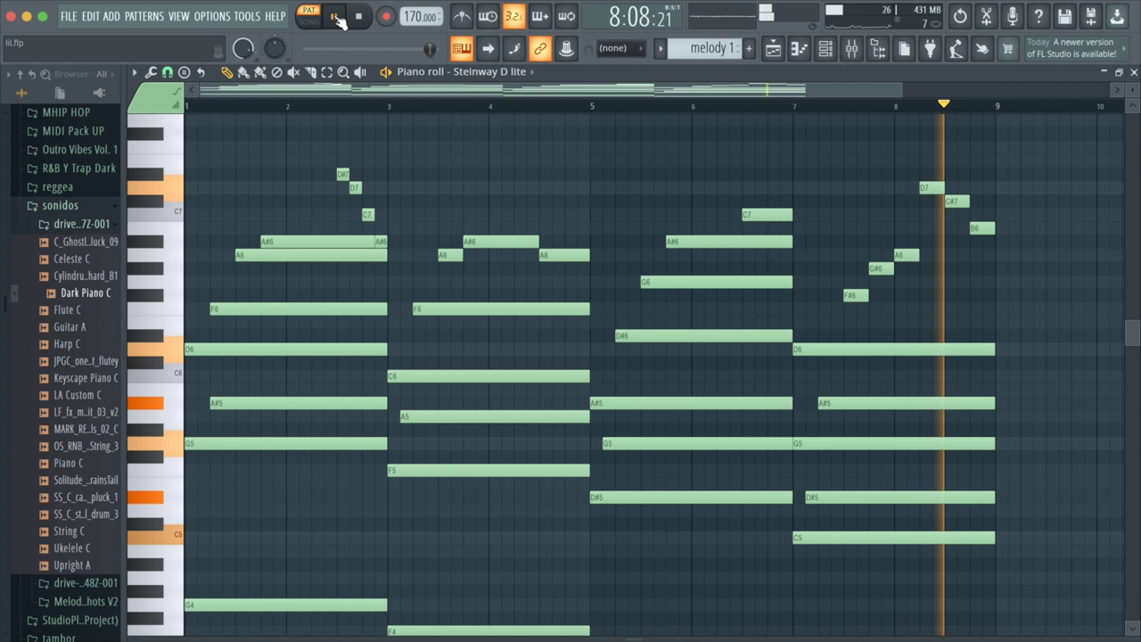
pyautogui.click(335, 17)
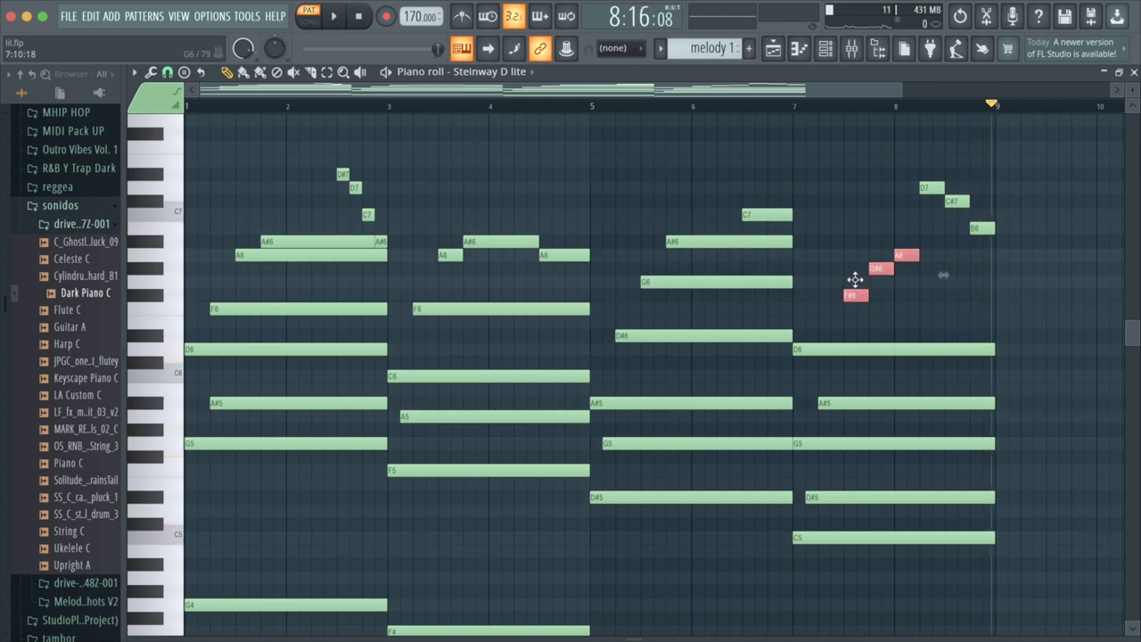
# - Raise the closing melody notes to G6, A6, A#6, D#7, D7 and C7, and play the pattern back
pyautogui.moveTo(855, 280); pyautogui.dragTo(855, 278)
pyautogui.moveTo(981, 258); pyautogui.dragTo(930, 171)
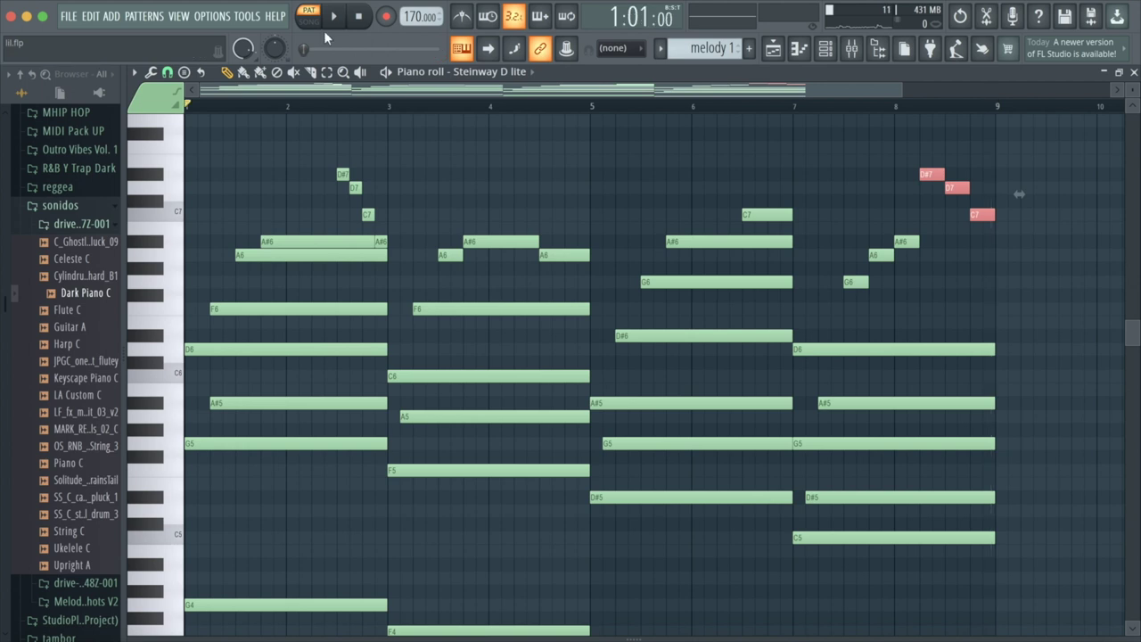
pyautogui.moveTo(900, 90); pyautogui.dragTo(1140, 146)
pyautogui.scroll(-5, 836, 288)
pyautogui.scroll(5, 836, 288)
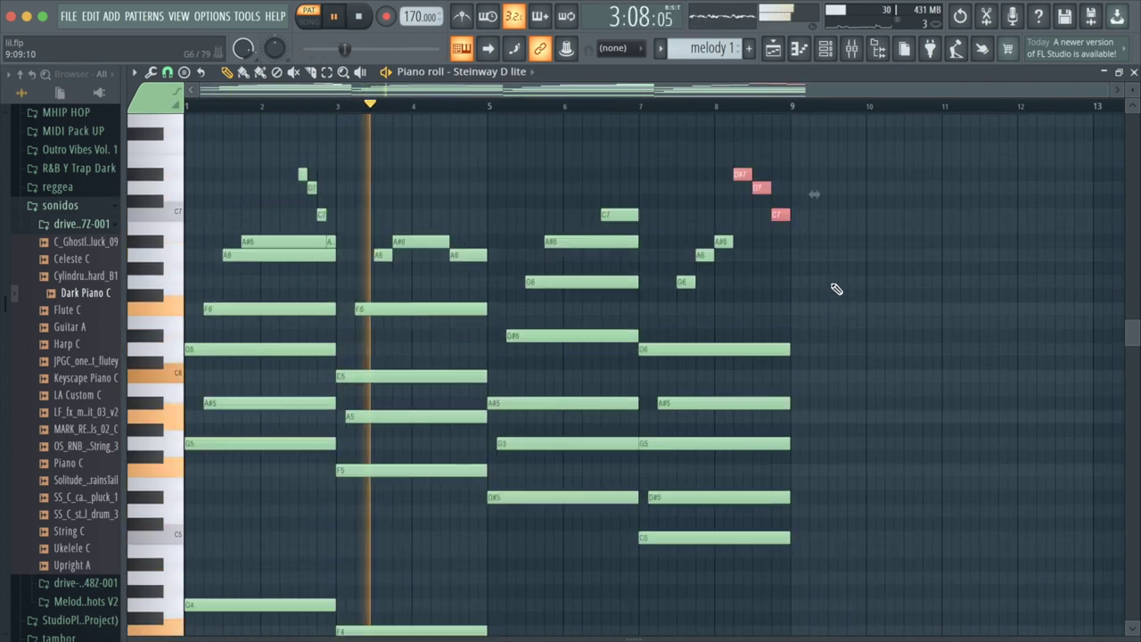
pyautogui.scroll(-1, 836, 289)
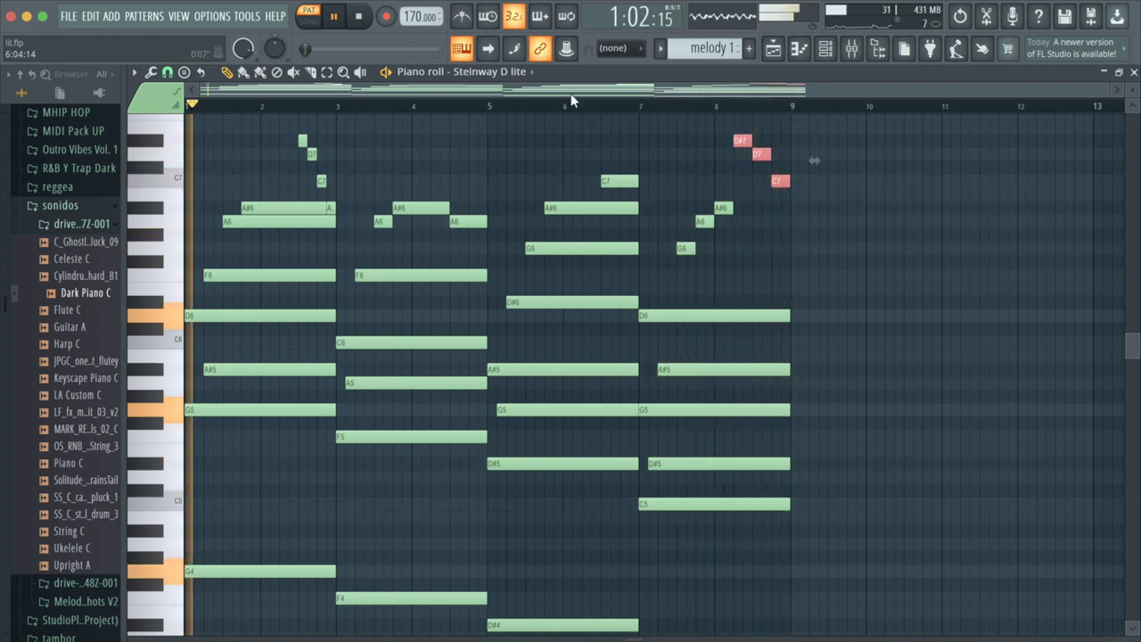
# - Lower the last three notes D#7, D7 and C7 and the short descending run in bar 2 by one octave
pyautogui.click(326, 71)
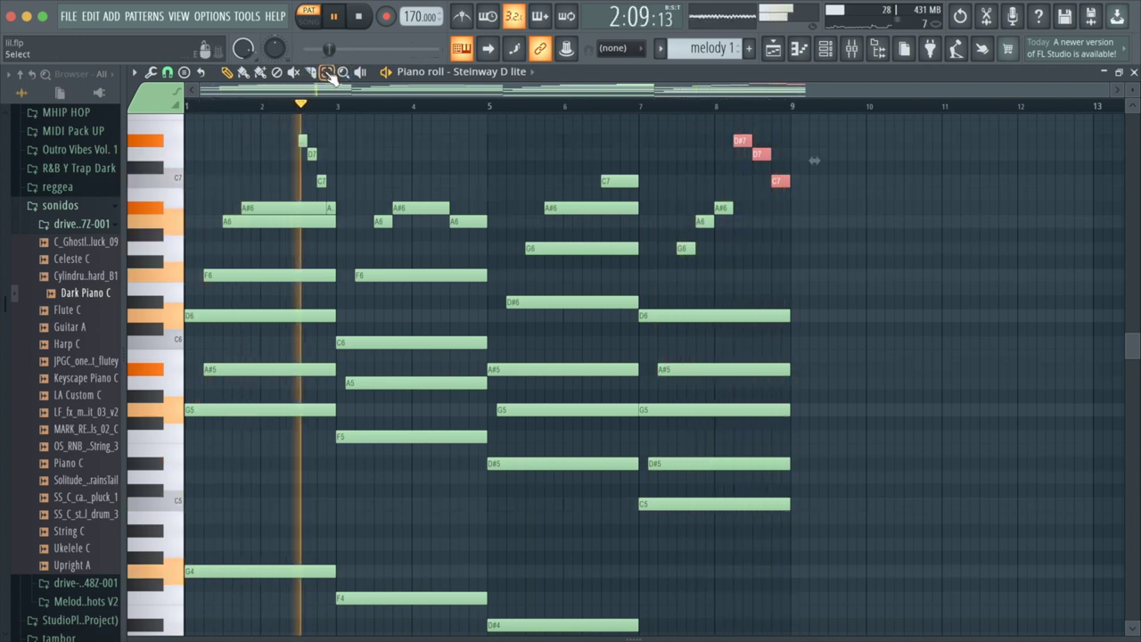
pyautogui.moveTo(811, 214); pyautogui.dragTo(731, 133)
pyautogui.moveTo(820, 214); pyautogui.dragTo(738, 143)
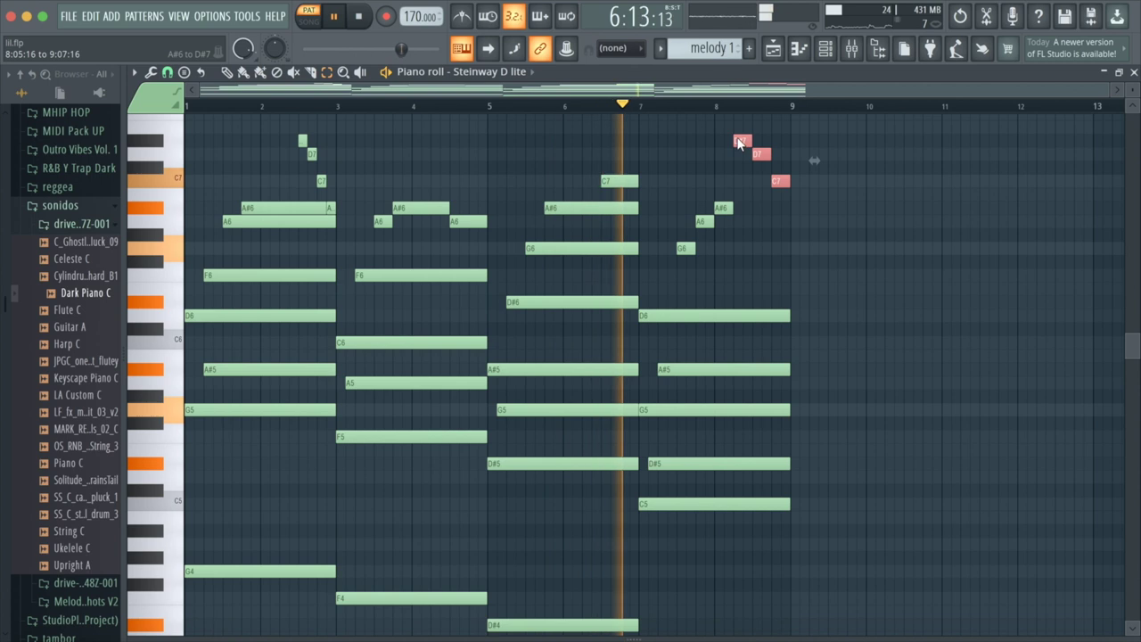
pyautogui.hotkey('ctrl', 'Down')
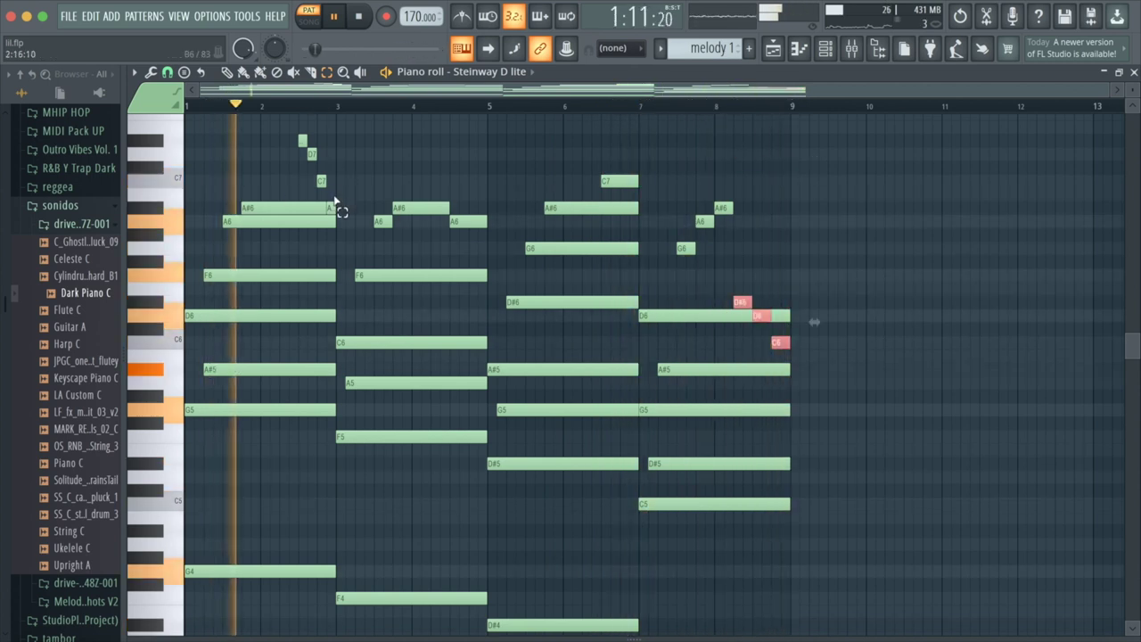
pyautogui.moveTo(338, 212); pyautogui.dragTo(301, 132)
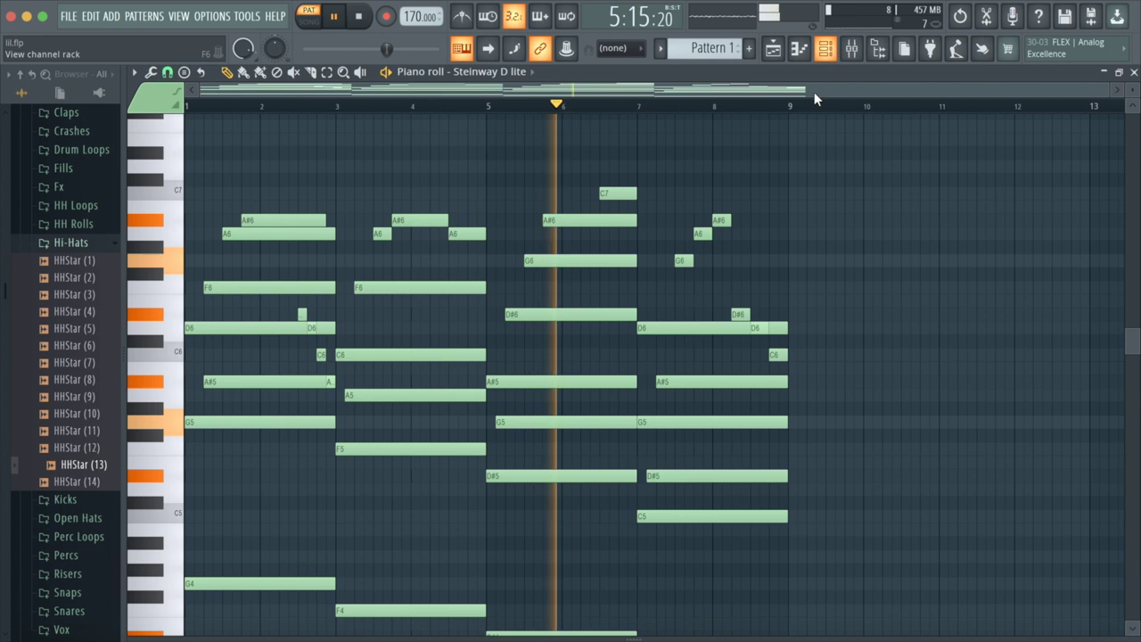
# - Show the channel rack and add a ClapStar (9) hit on step 9 of each of the first four bars
pyautogui.scroll(-2, 820, 219)
pyautogui.scroll(-4, 820, 220)
pyautogui.scroll(6, 817, 219)
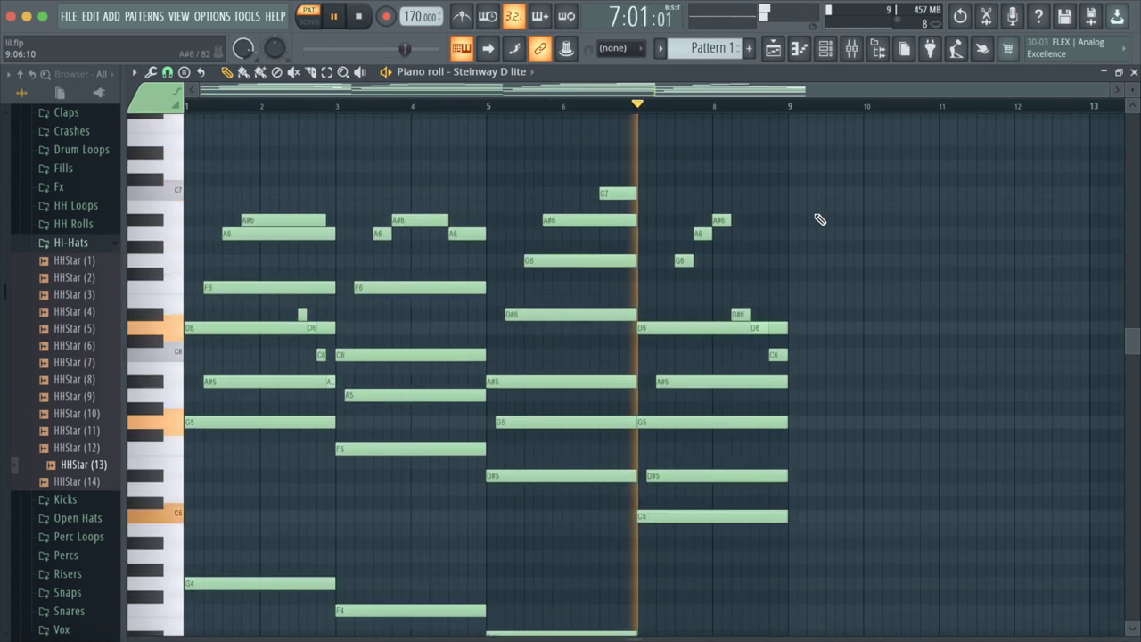
pyautogui.click(826, 52)
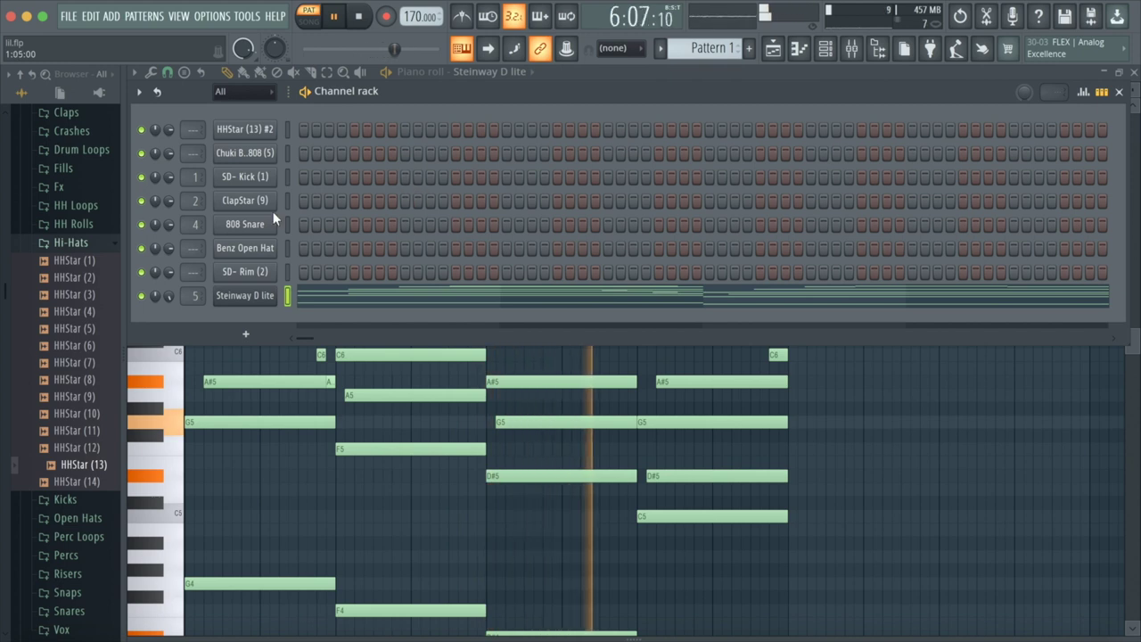
pyautogui.click(413, 199)
pyautogui.click(405, 200)
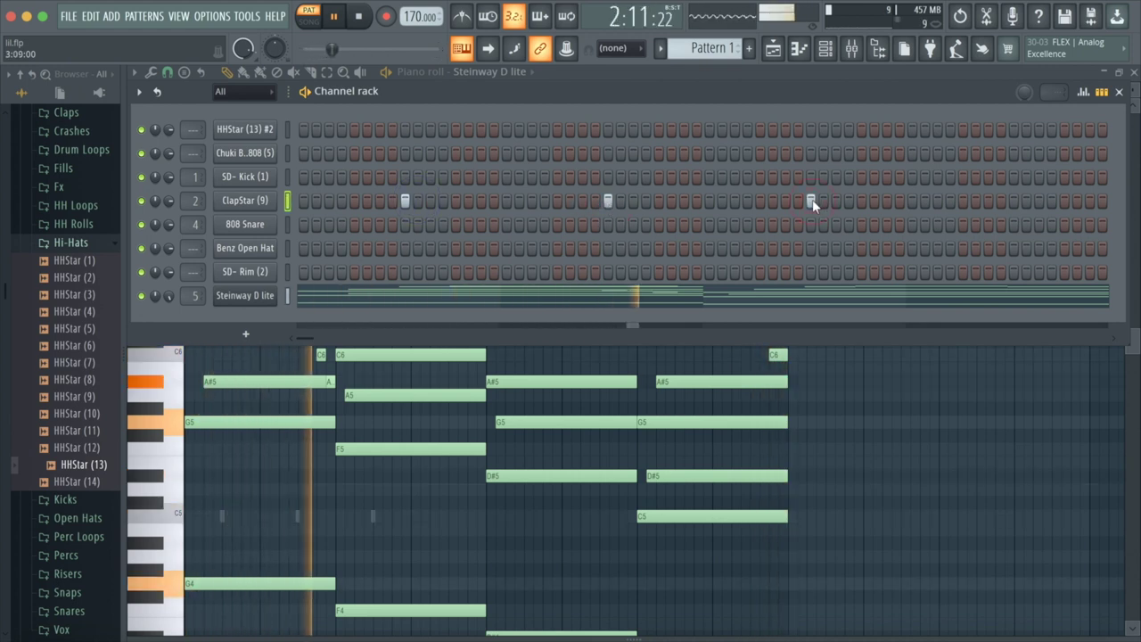
pyautogui.click(1015, 200)
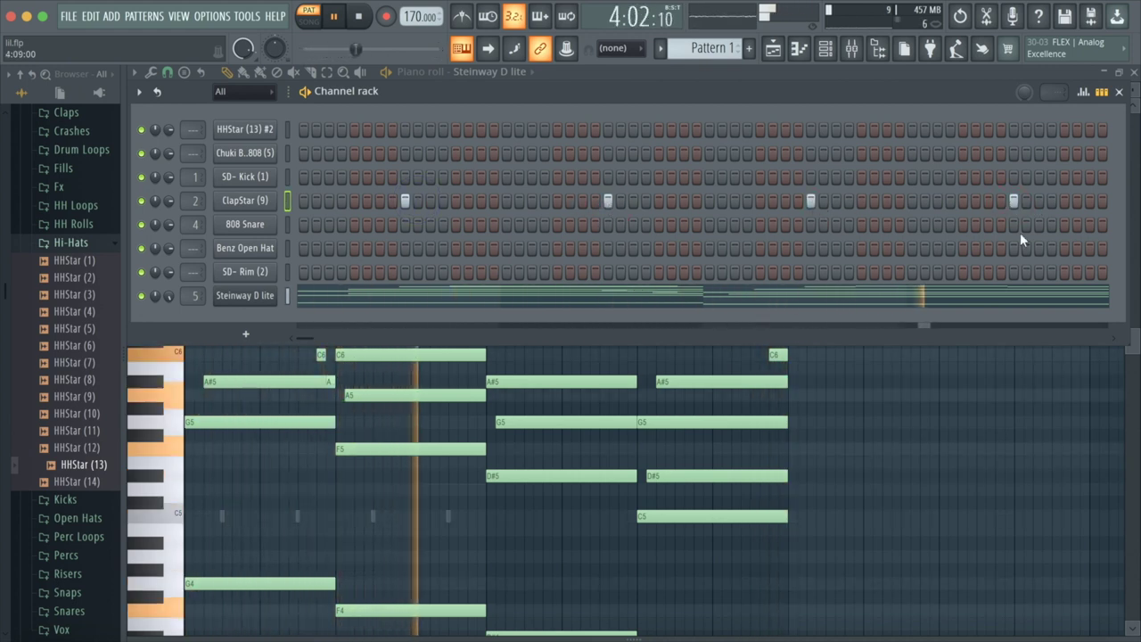
# - Continue the ClapStar (9) part in the piano roll with a short C5 hit on step 9 of each of bars 5 to 8
pyautogui.click(797, 50)
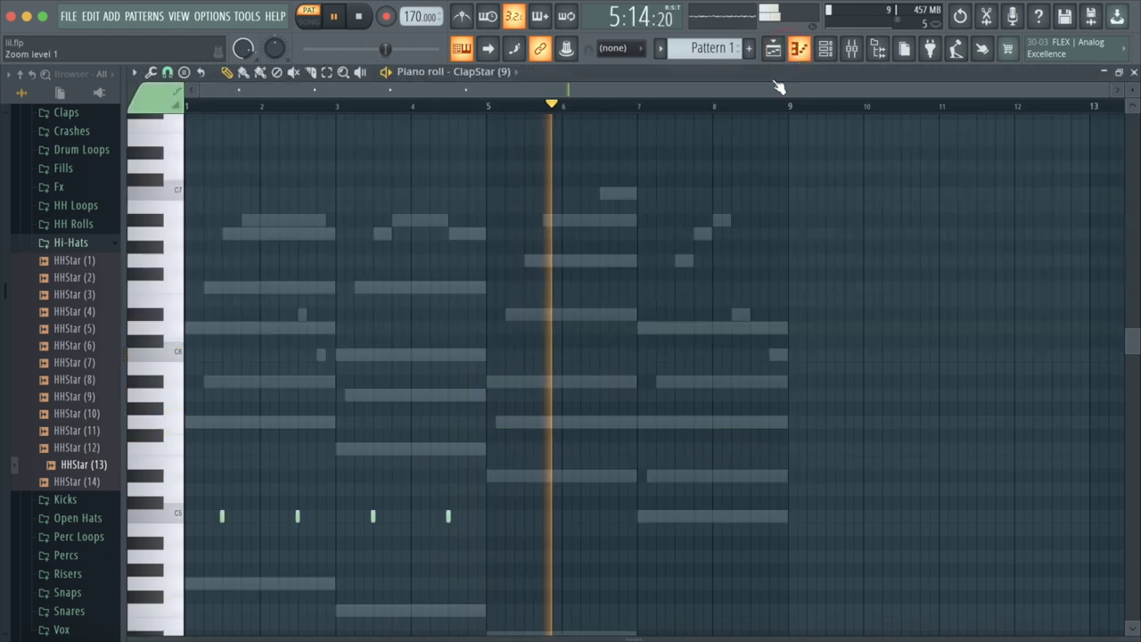
pyautogui.click(508, 517)
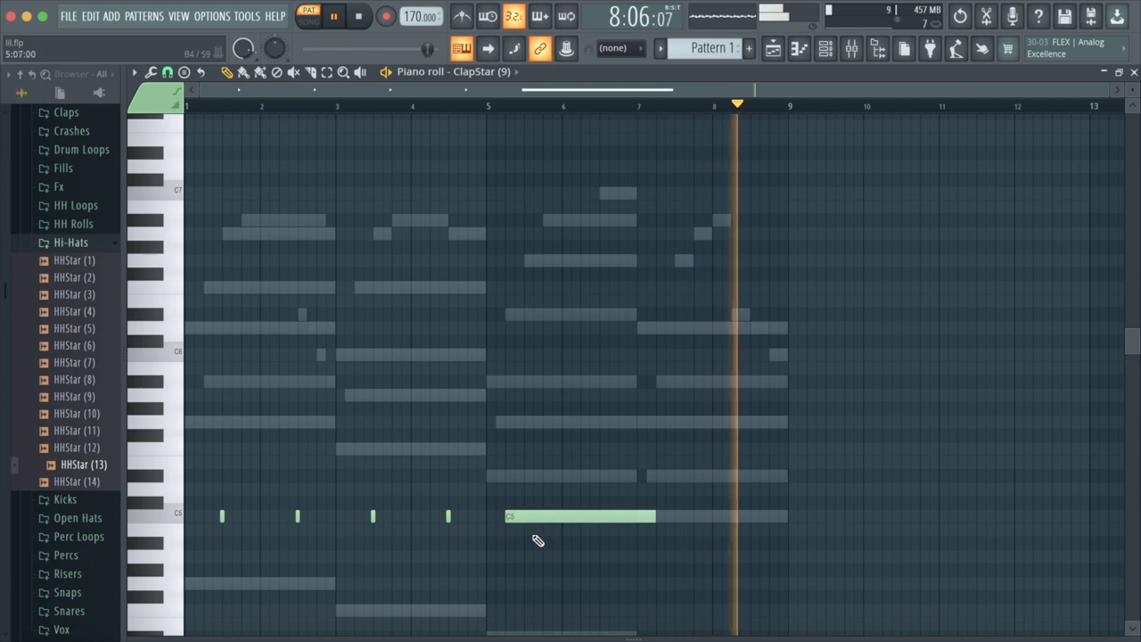
pyautogui.rightClick(539, 517)
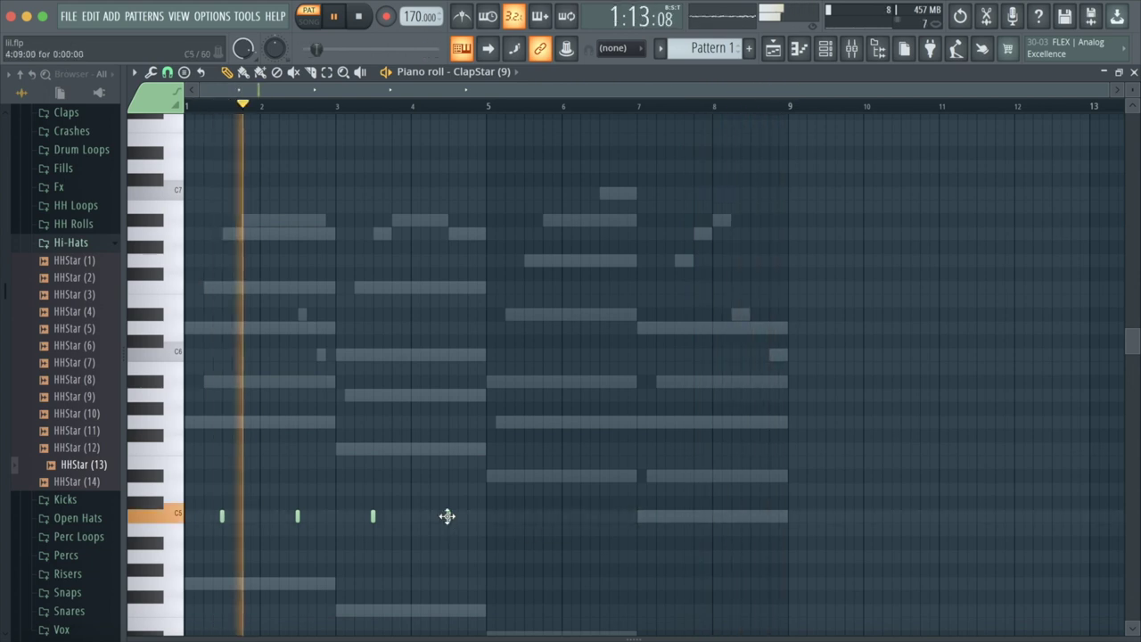
pyautogui.click(504, 517)
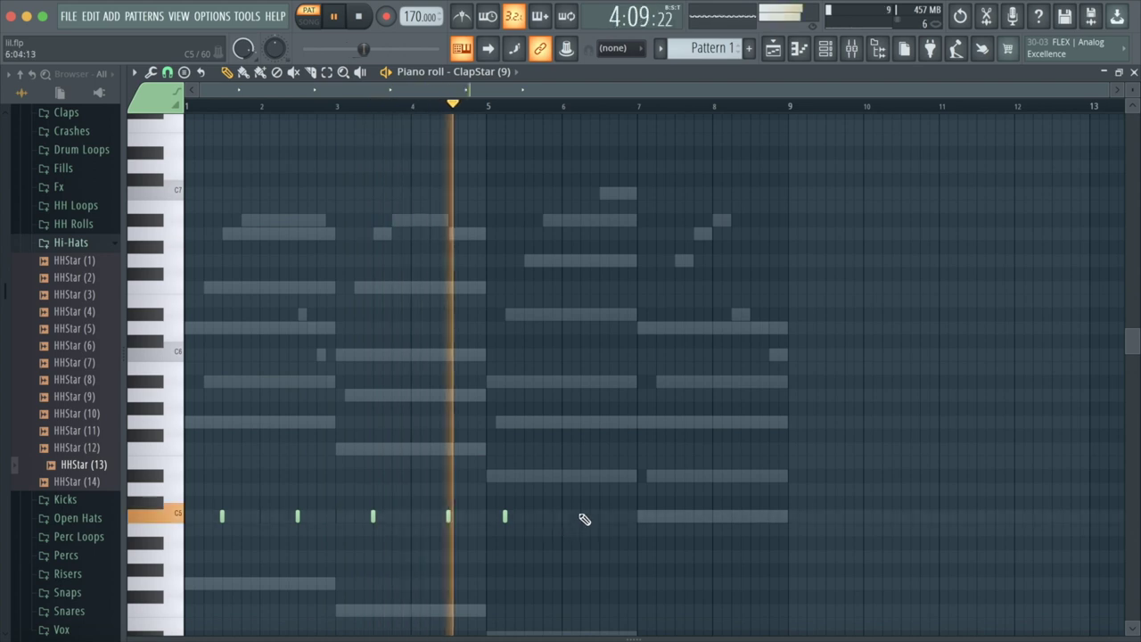
pyautogui.click(579, 517)
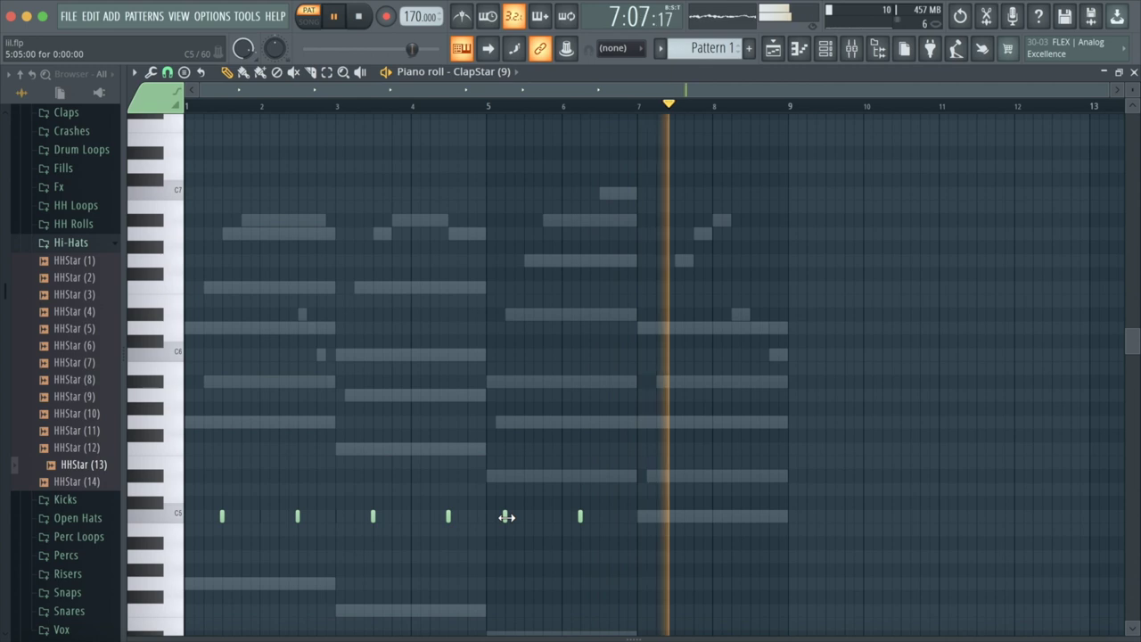
pyautogui.moveTo(505, 517); pyautogui.dragTo(523, 517)
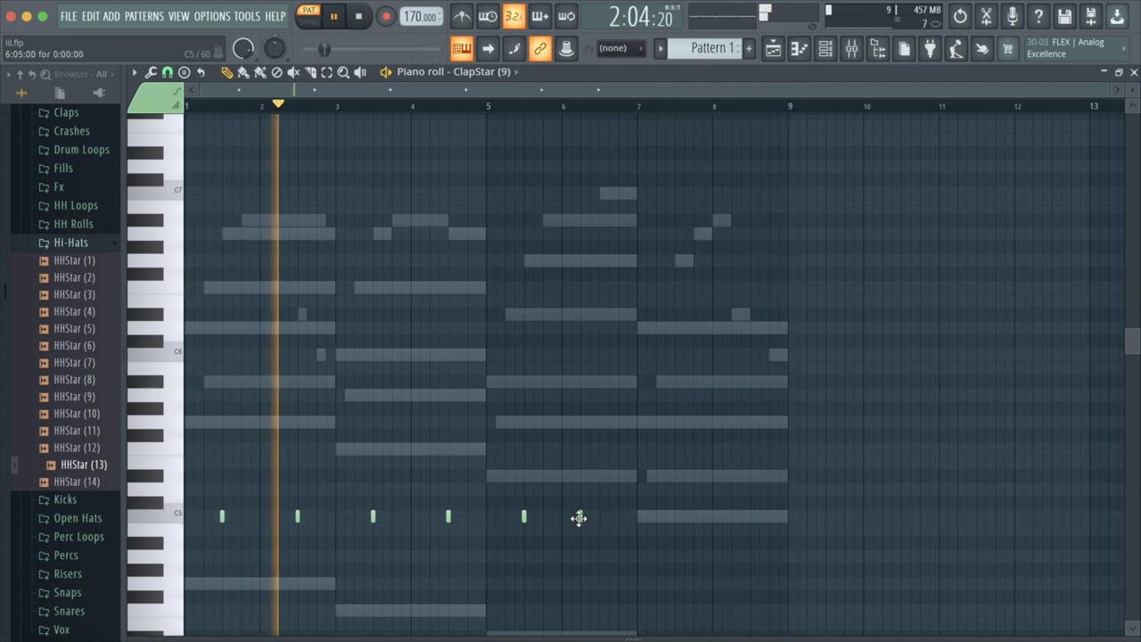
pyautogui.moveTo(579, 518); pyautogui.dragTo(599, 519)
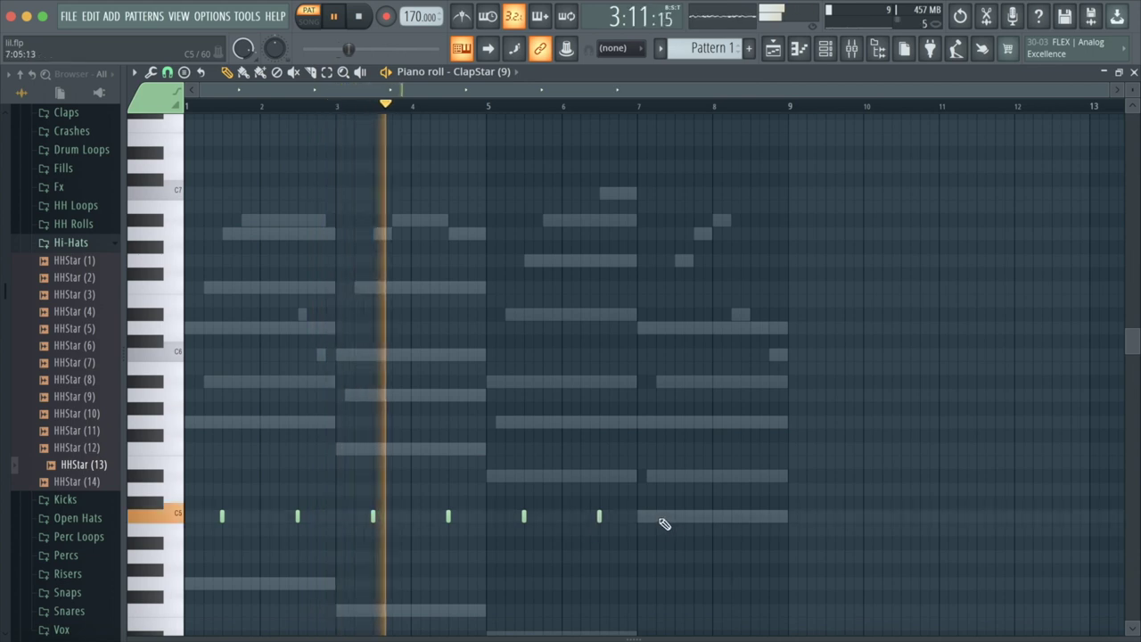
pyautogui.click(675, 519)
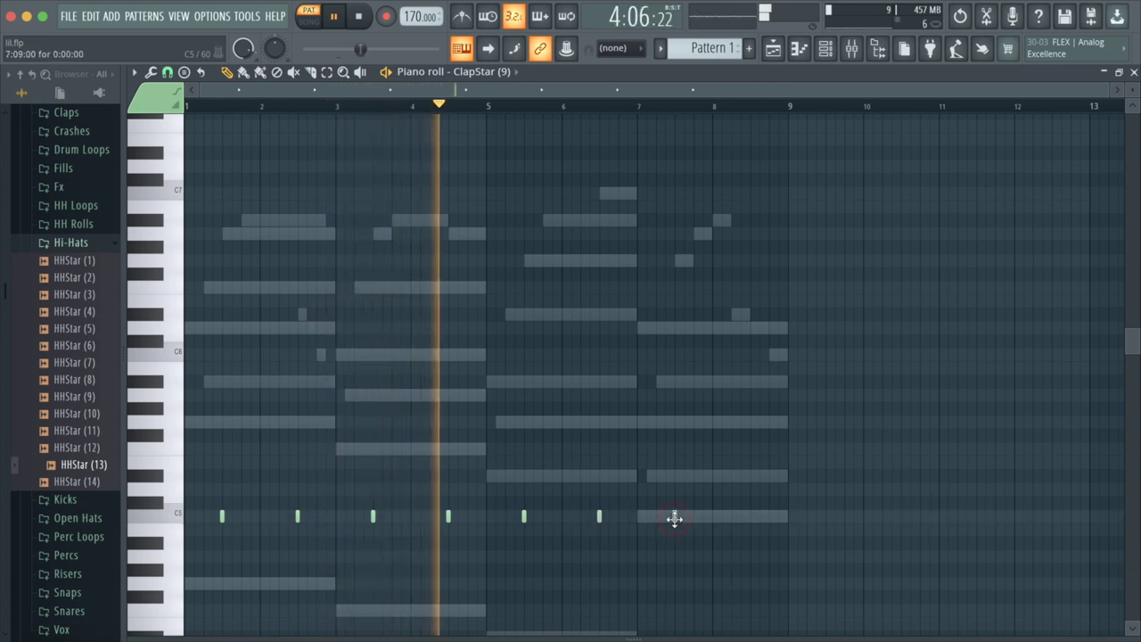
pyautogui.click(750, 517)
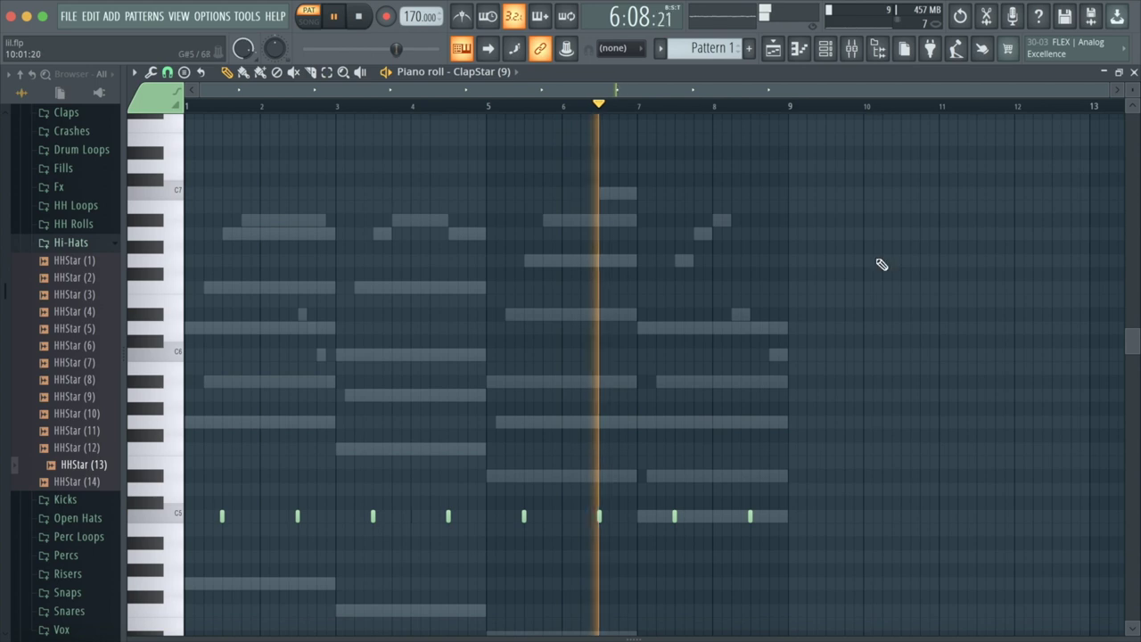
# - Bring back the channel rack and add SD- Rim (2) hits on steps 3 and 7 of bars 2 and 4
pyautogui.press('F6')
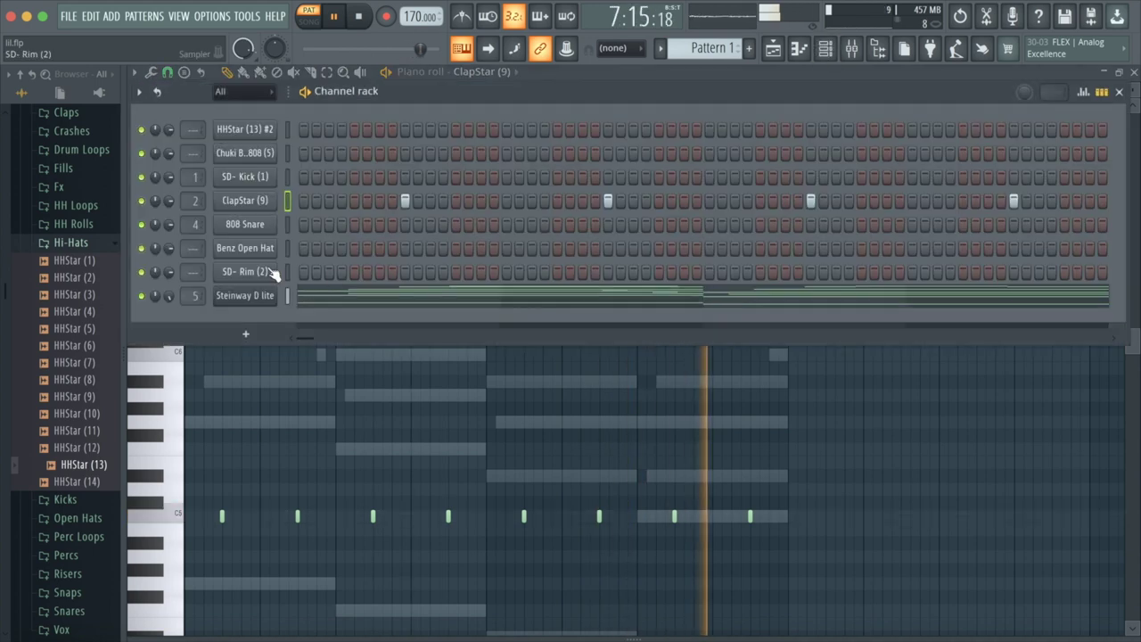
pyautogui.click(532, 271)
pyautogui.click(582, 271)
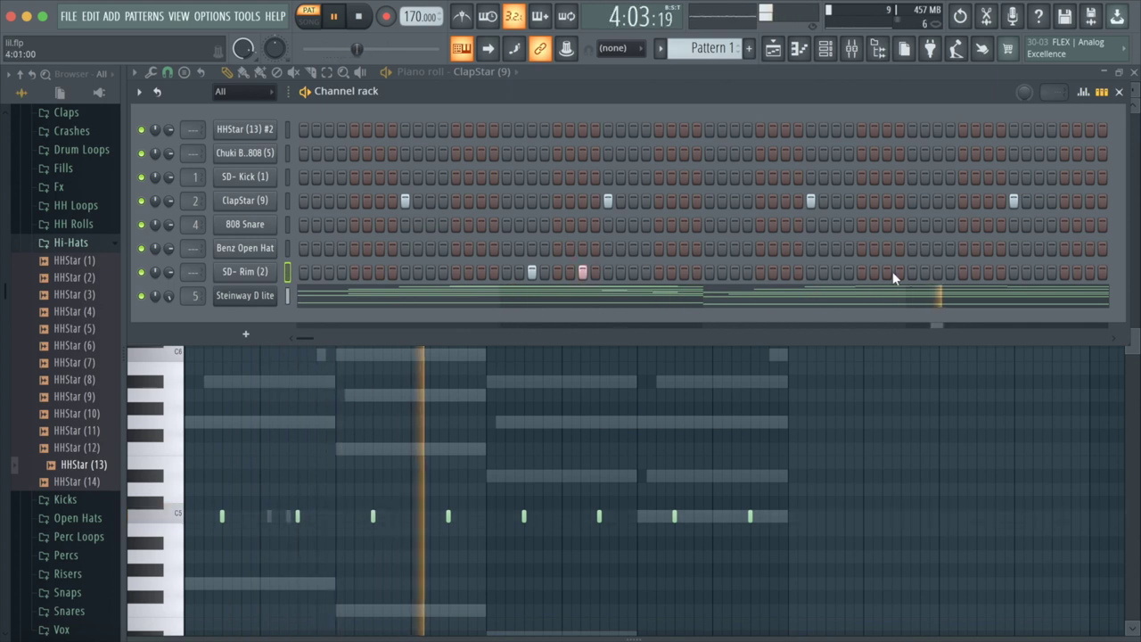
pyautogui.click(938, 272)
pyautogui.click(990, 272)
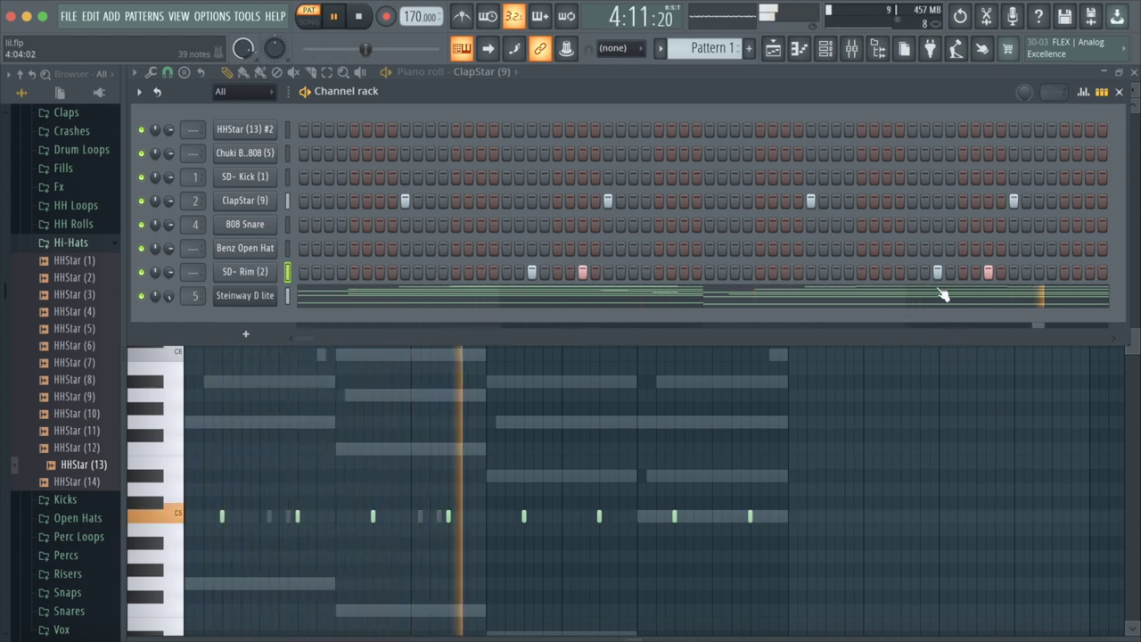
# - Add SD- Rim (2) hits on step 15 of bars 1 and 3, and remove those on step 7 of bars 2 and 4
pyautogui.click(889, 272)
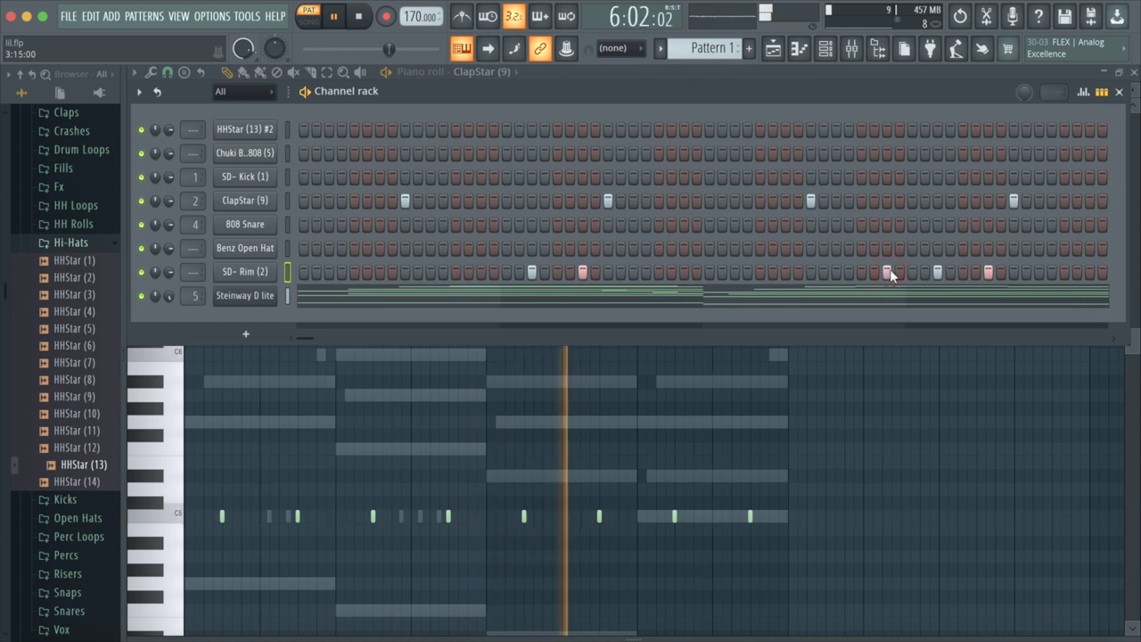
pyautogui.click(989, 272)
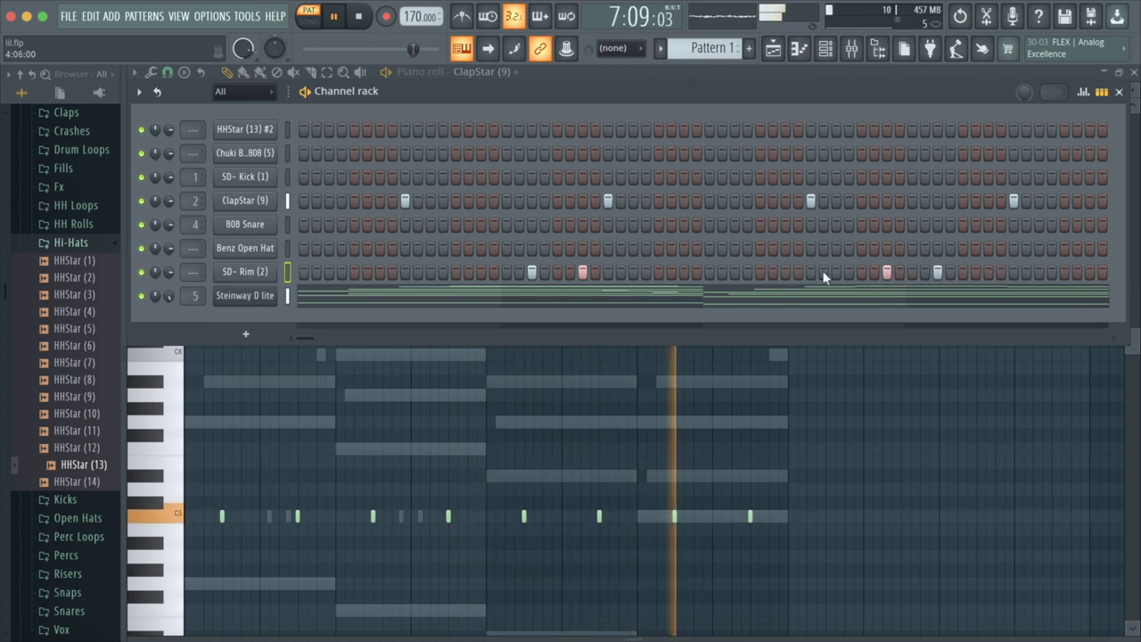
pyautogui.click(483, 272)
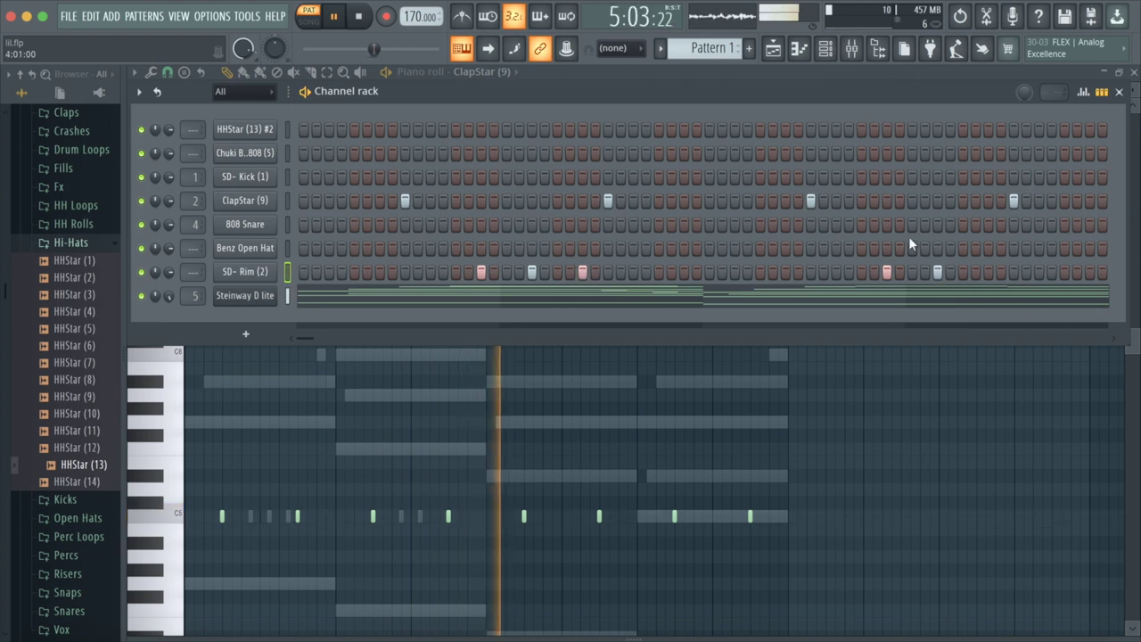
pyautogui.click(989, 272)
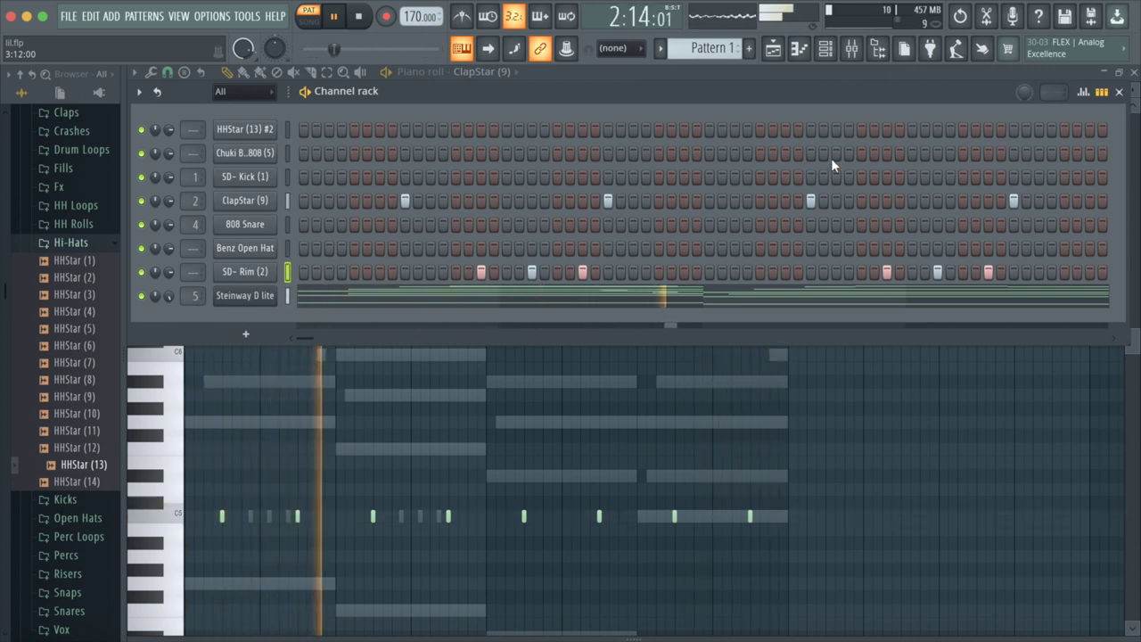
pyautogui.click(989, 271)
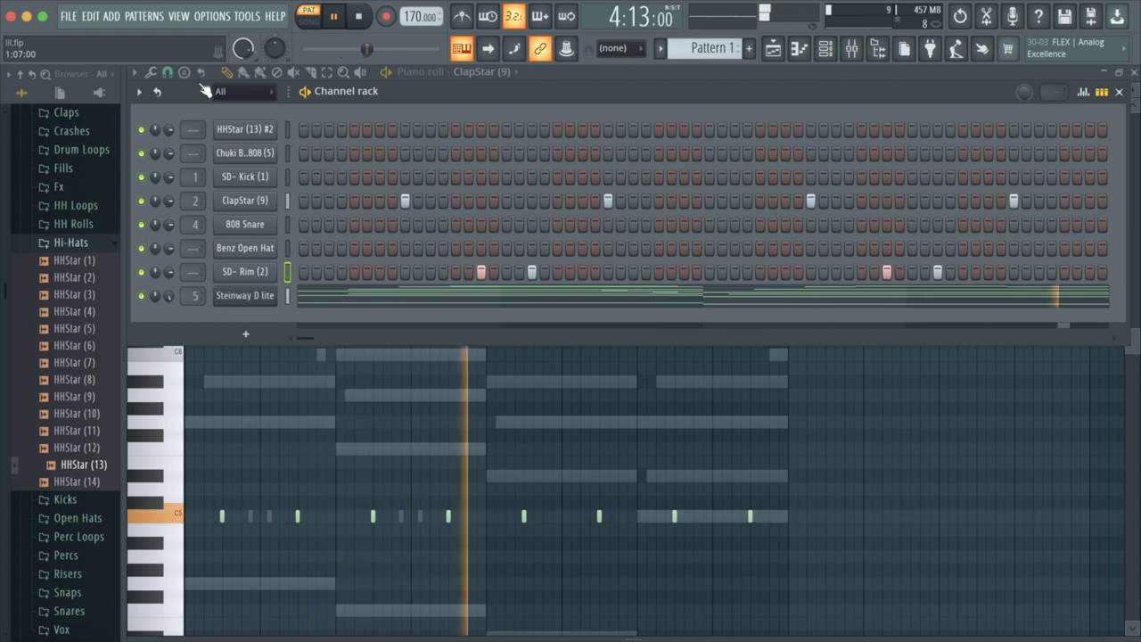
# - Audition the Chuki Beats 808 (5) and HHStar (13) #2 samples, and fill the hi-hat channel on every 2 steps
pyautogui.click(246, 153)
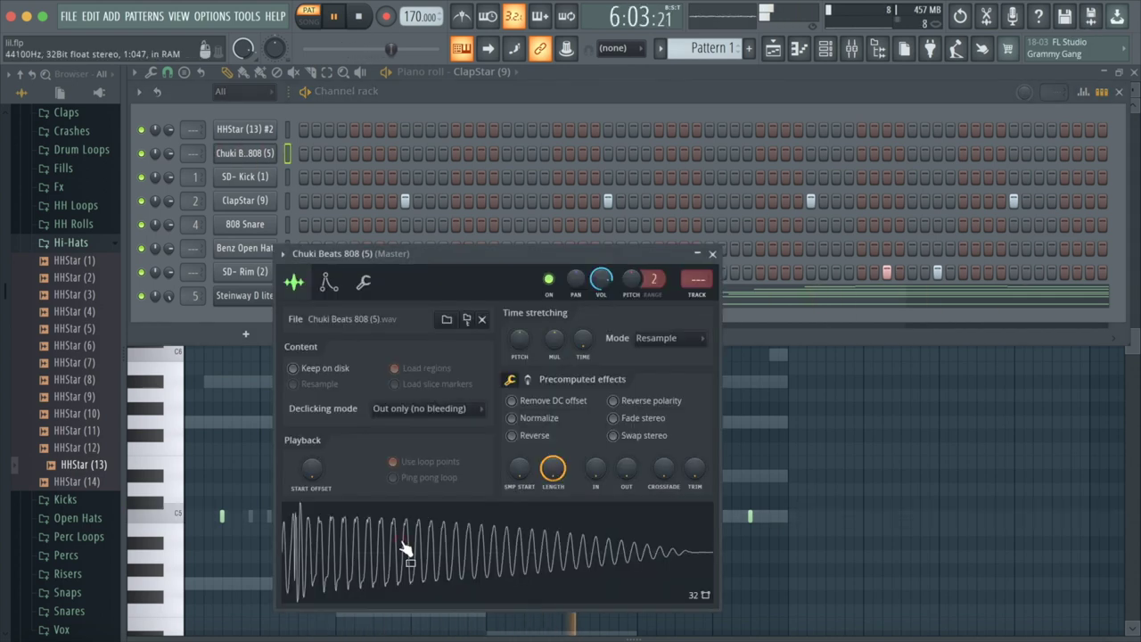
pyautogui.click(712, 255)
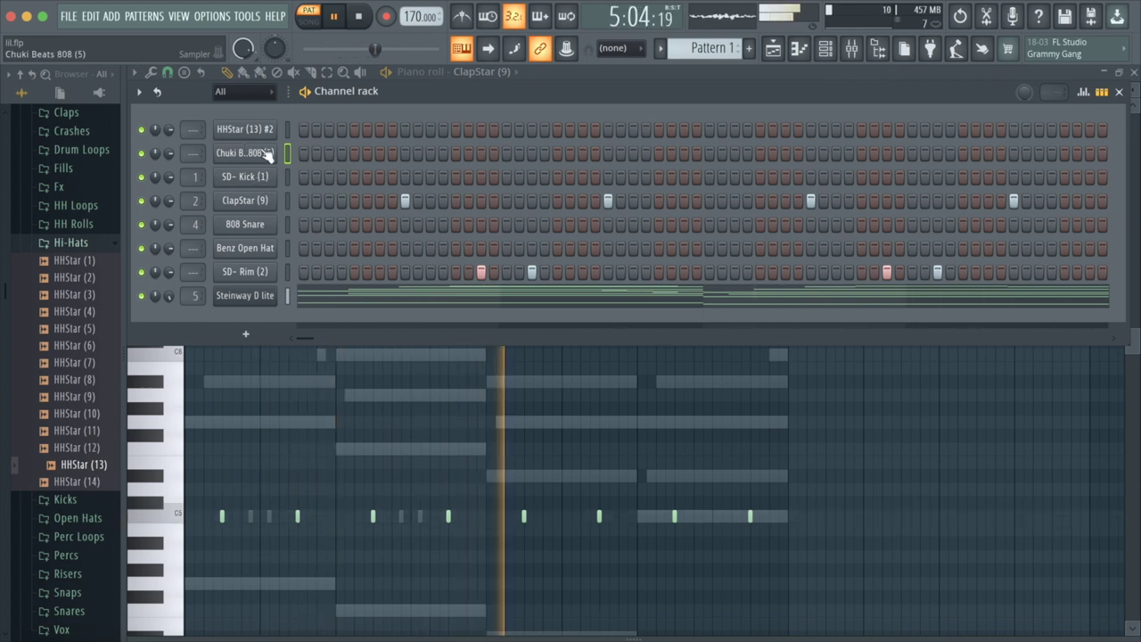
pyautogui.click(246, 131)
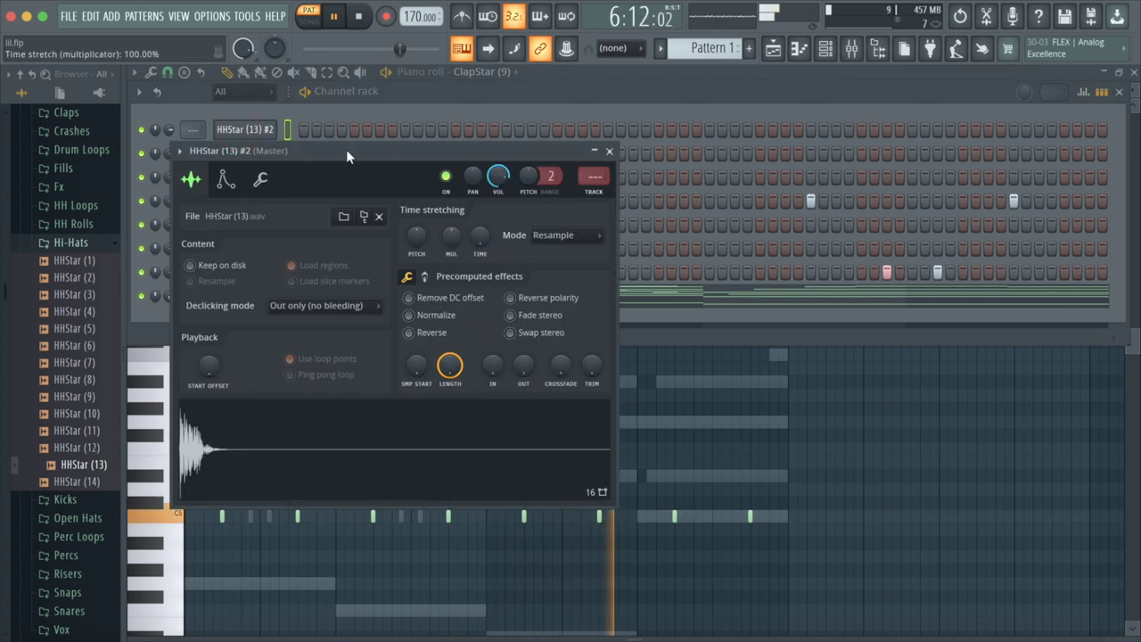
pyautogui.click(610, 151)
pyautogui.rightClick(256, 131)
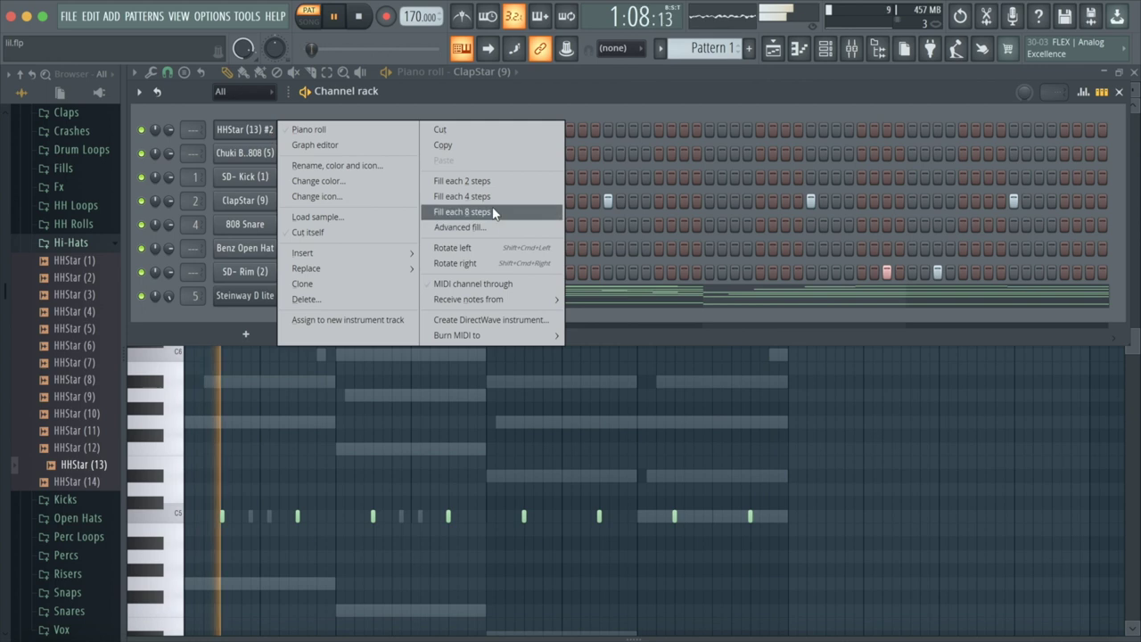
pyautogui.click(486, 183)
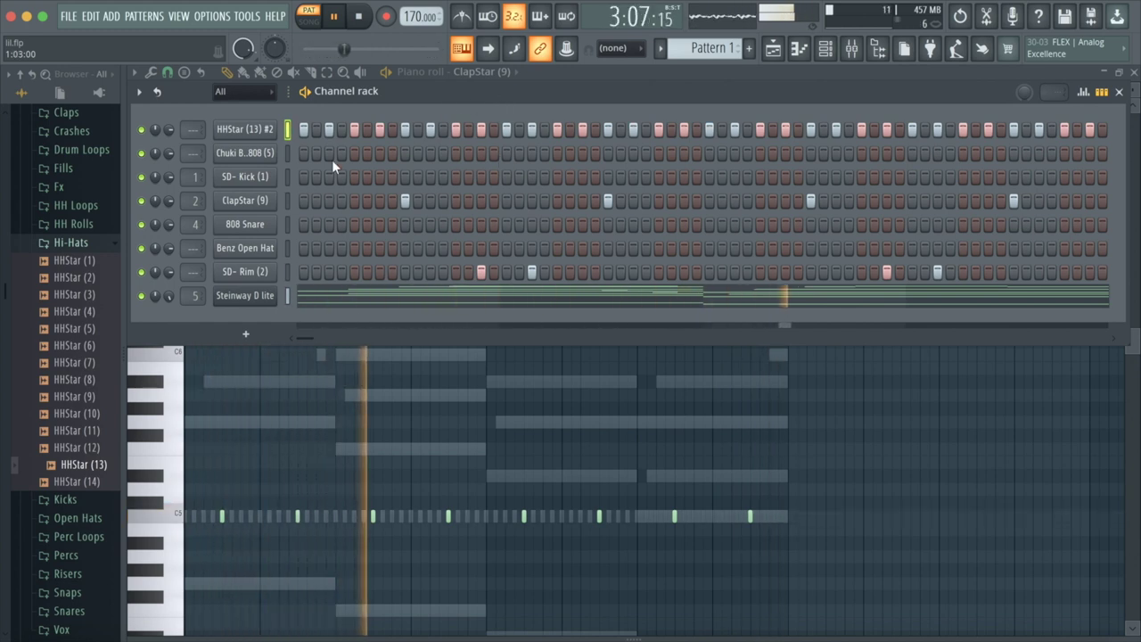
# - Audition the Benz Open Hat sample and add a hit on step 5 of each of the first four bars
pyautogui.click(258, 248)
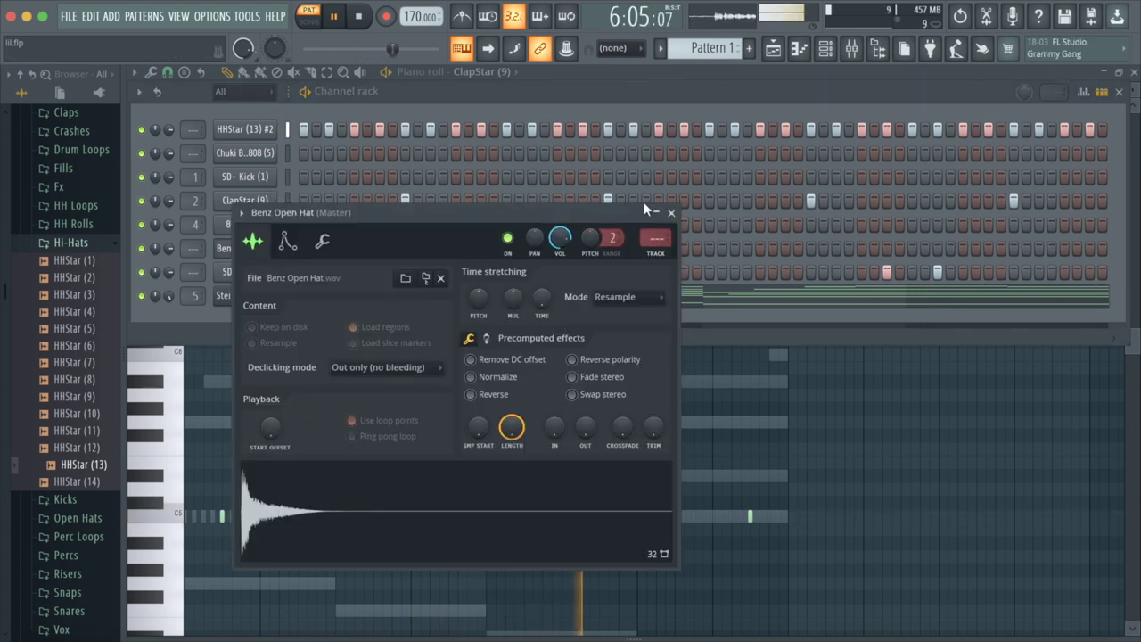
pyautogui.click(670, 214)
pyautogui.click(354, 248)
pyautogui.click(558, 248)
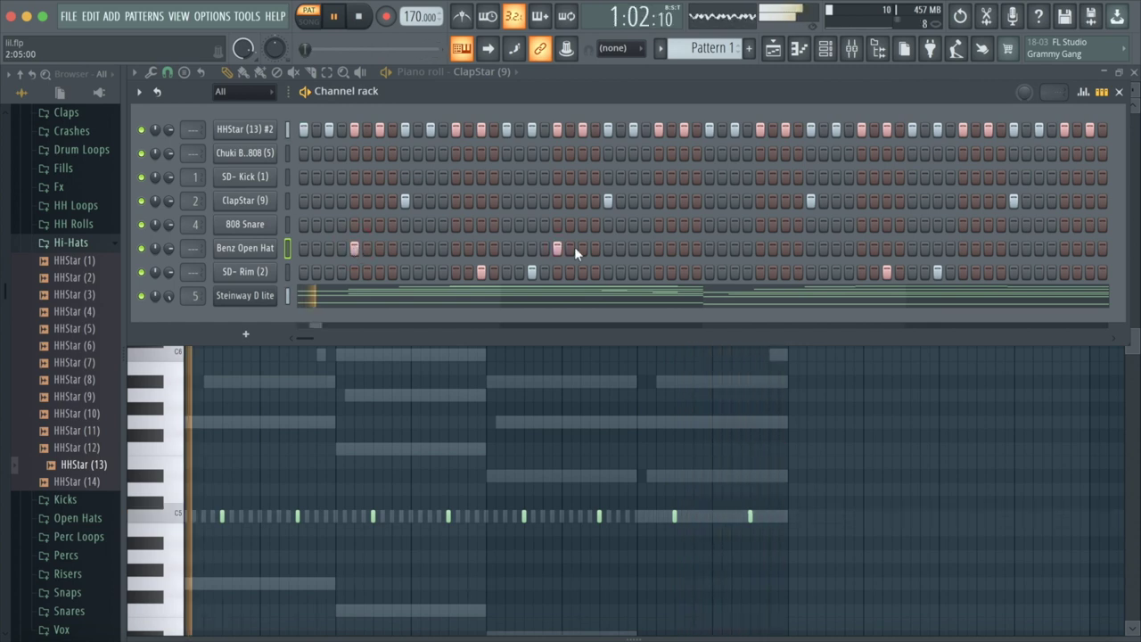
pyautogui.click(760, 248)
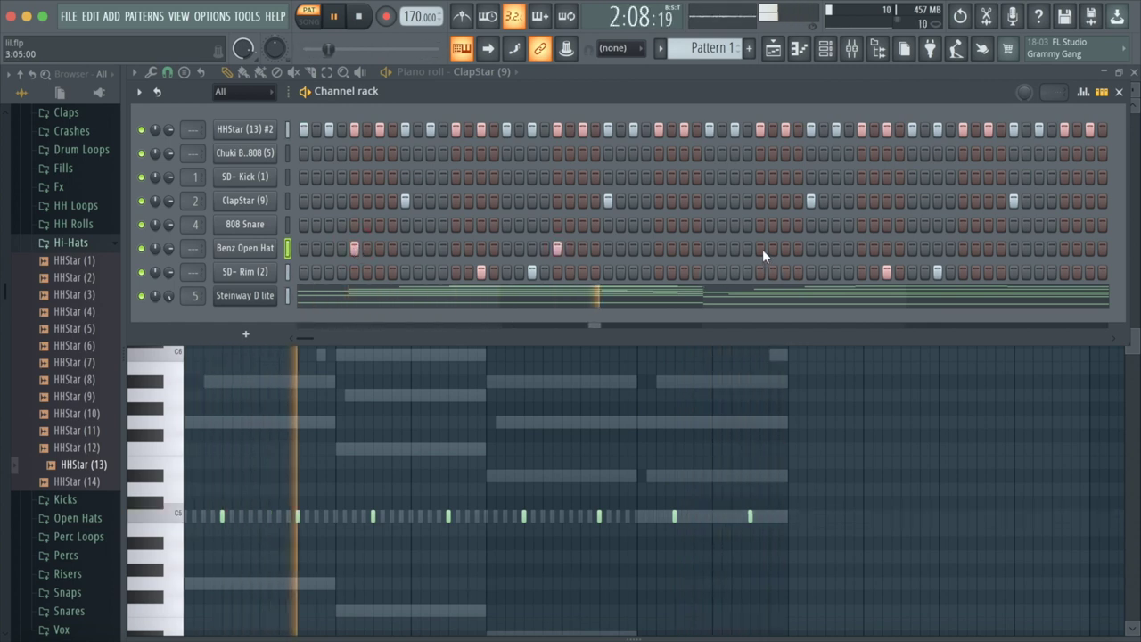
pyautogui.click(963, 247)
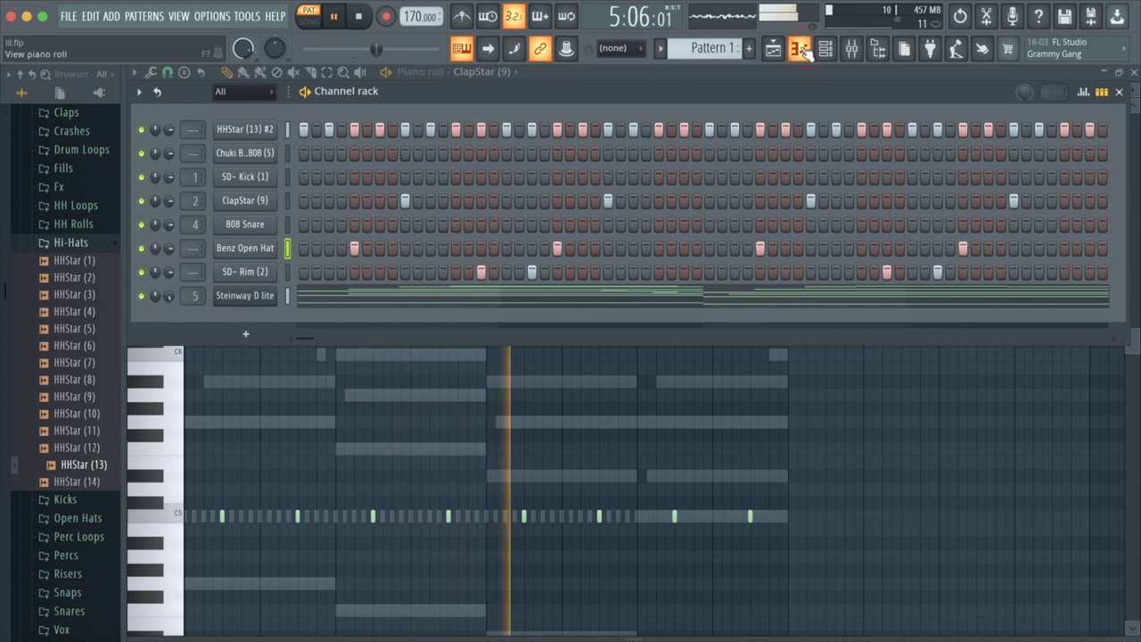
# - Start the Chuki Beats 808 (5) bass part with a hit on step 1 of bar 1
pyautogui.click(799, 49)
pyautogui.scroll(-2, 550, 408)
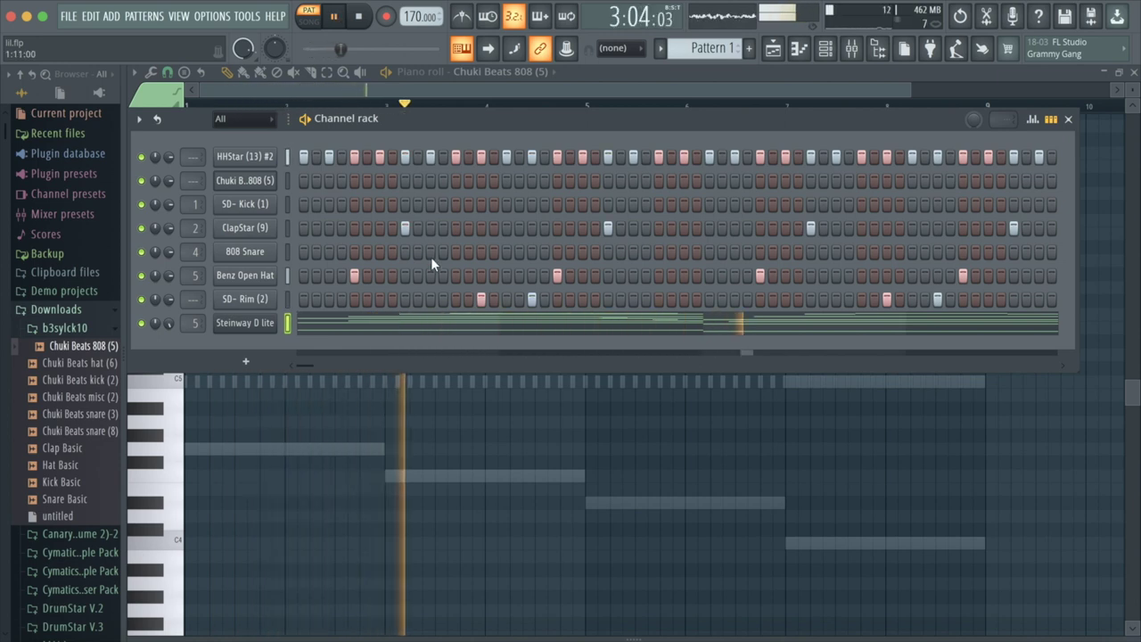
pyautogui.click(302, 179)
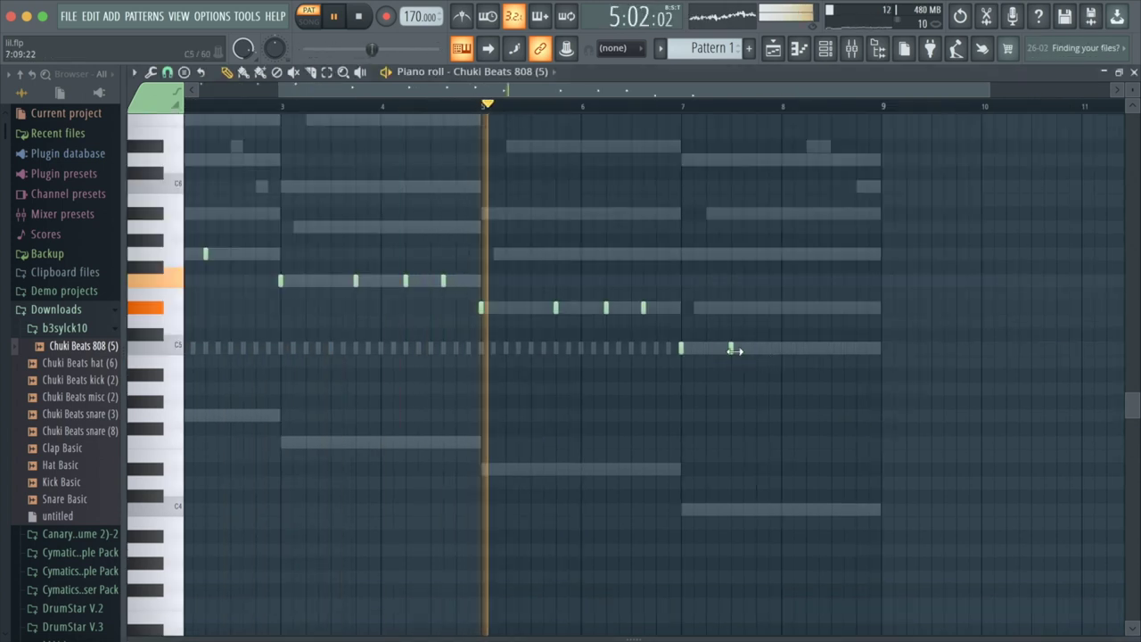
# - Try a C5 808 note at the start of bar 8, and clear it together with the one midway through bar 7
pyautogui.click(781, 347)
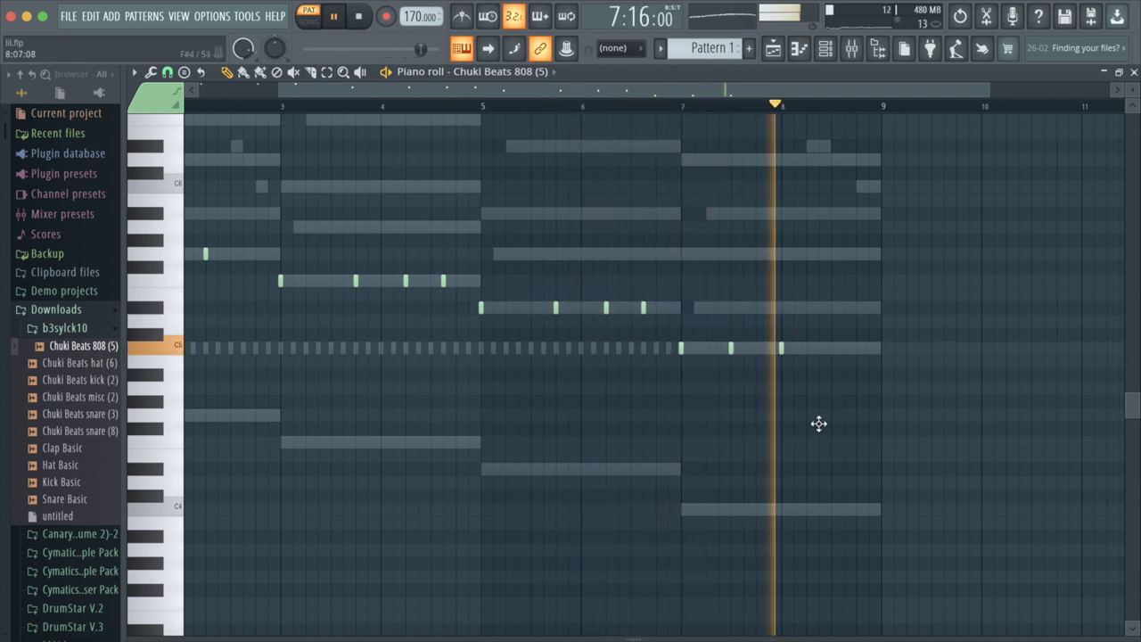
pyautogui.click(781, 347)
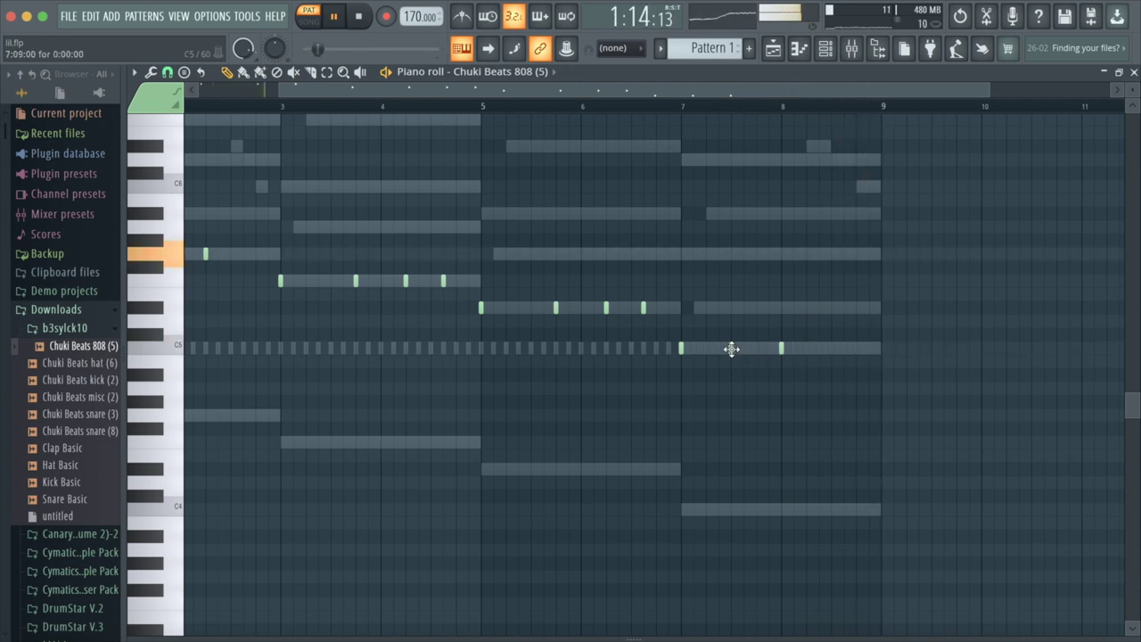
pyautogui.rightClick(781, 349)
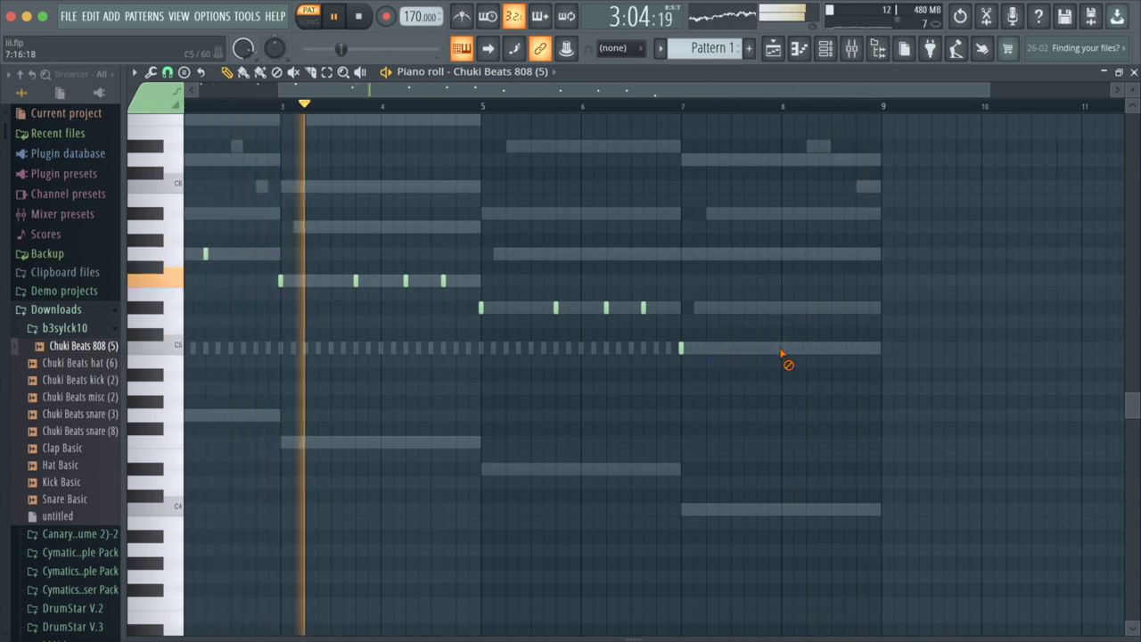
# - Place short C5 808 notes on steps 7 and 13 of bar 7 and on step 5 of bar 8
pyautogui.click(743, 347)
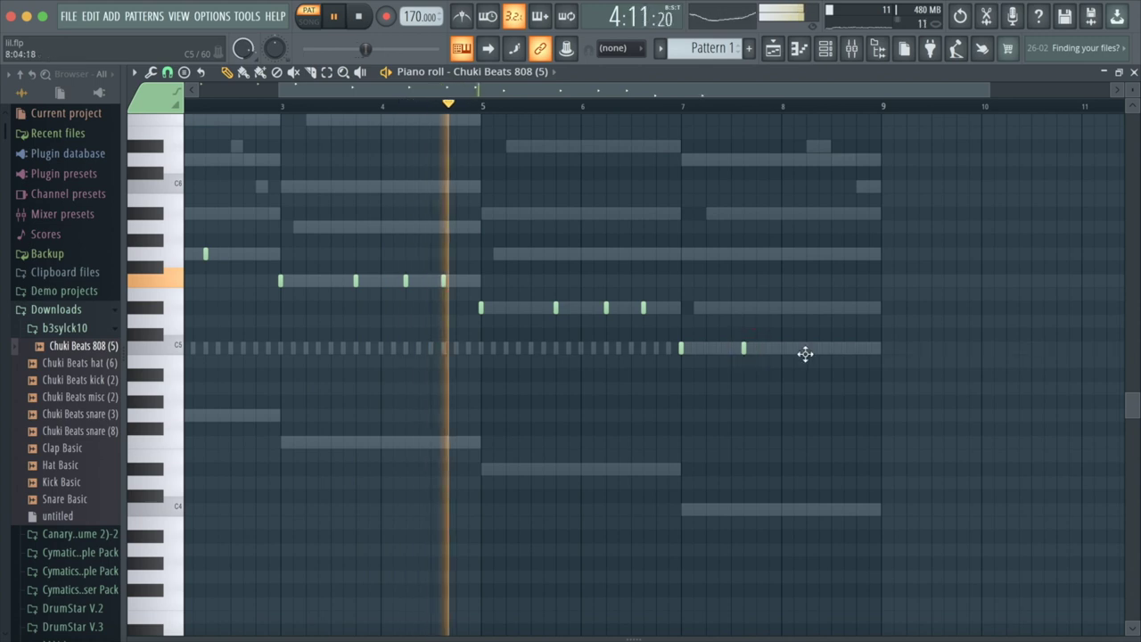
pyautogui.moveTo(745, 347); pyautogui.dragTo(720, 348)
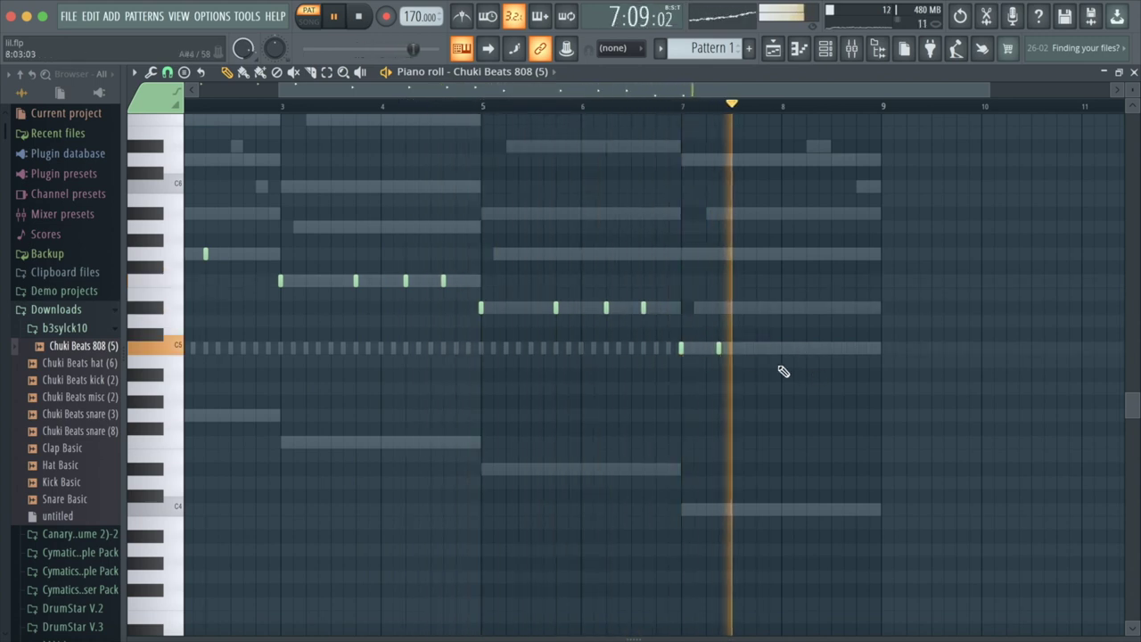
pyautogui.click(756, 348)
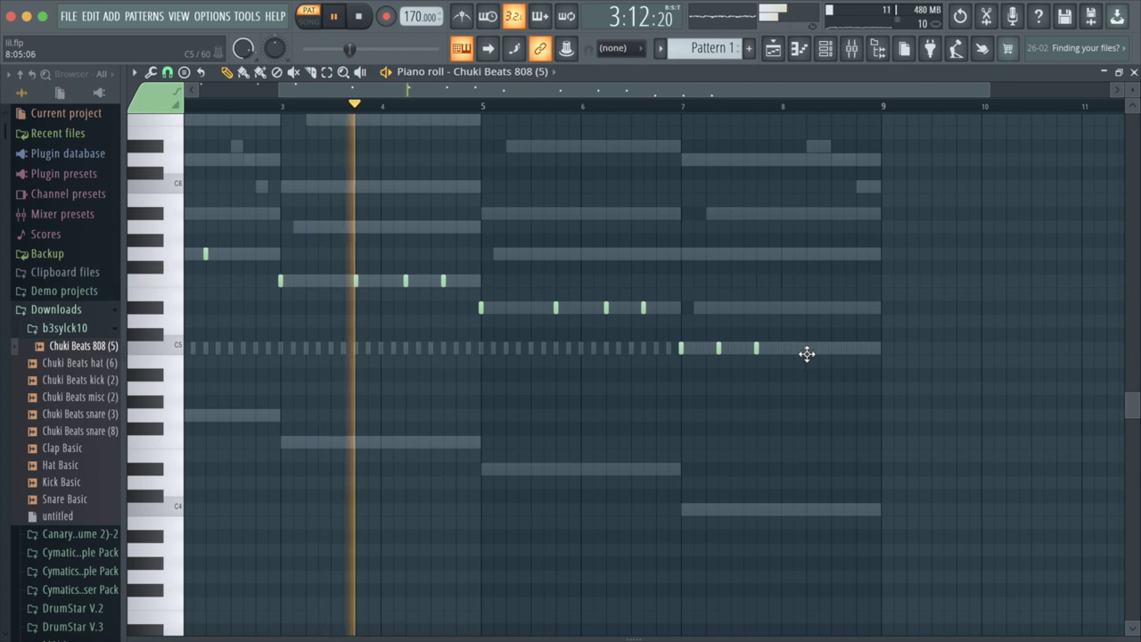
pyautogui.click(807, 349)
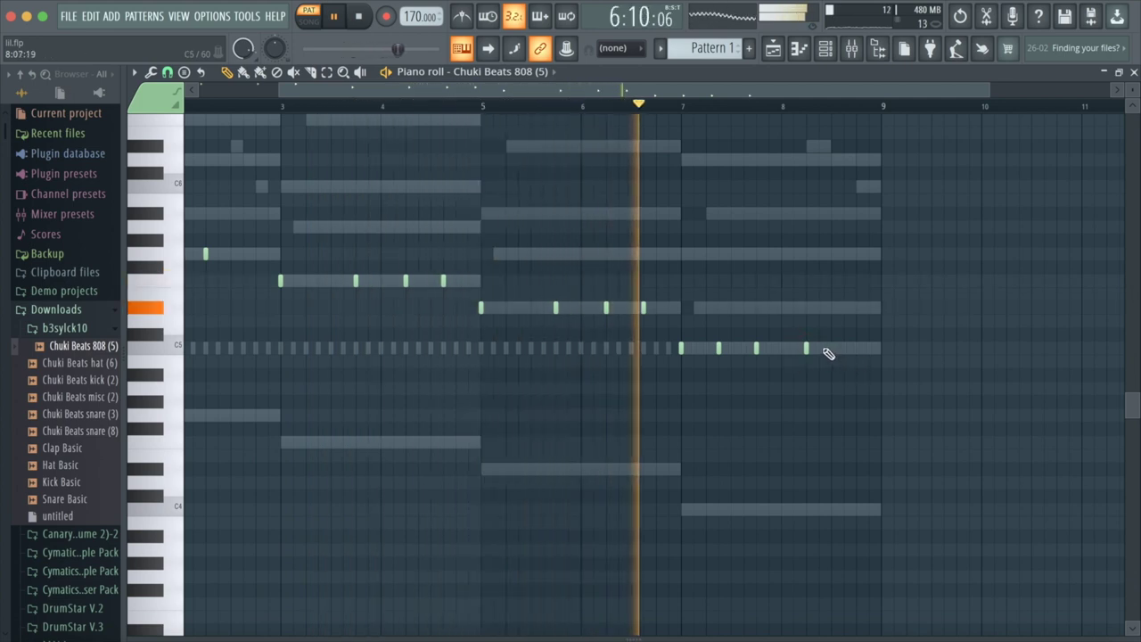
# - Add short C5 notes to the 808 part on steps 7 and 11 of bar 8
pyautogui.click(819, 348)
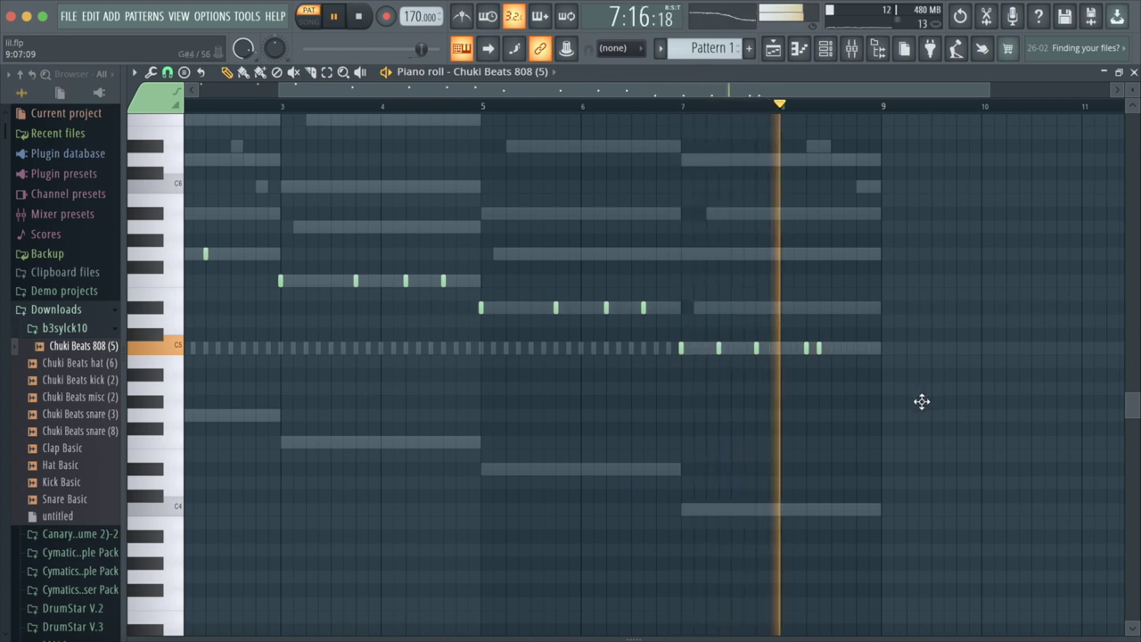
pyautogui.click(844, 349)
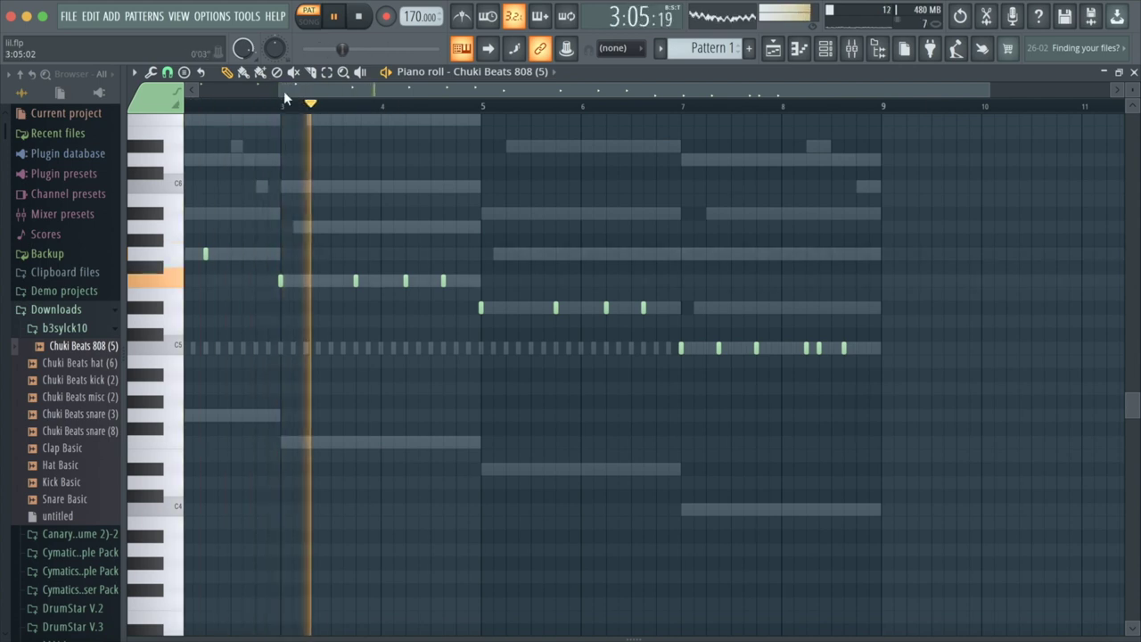
pyautogui.moveTo(281, 91); pyautogui.dragTo(198, 91)
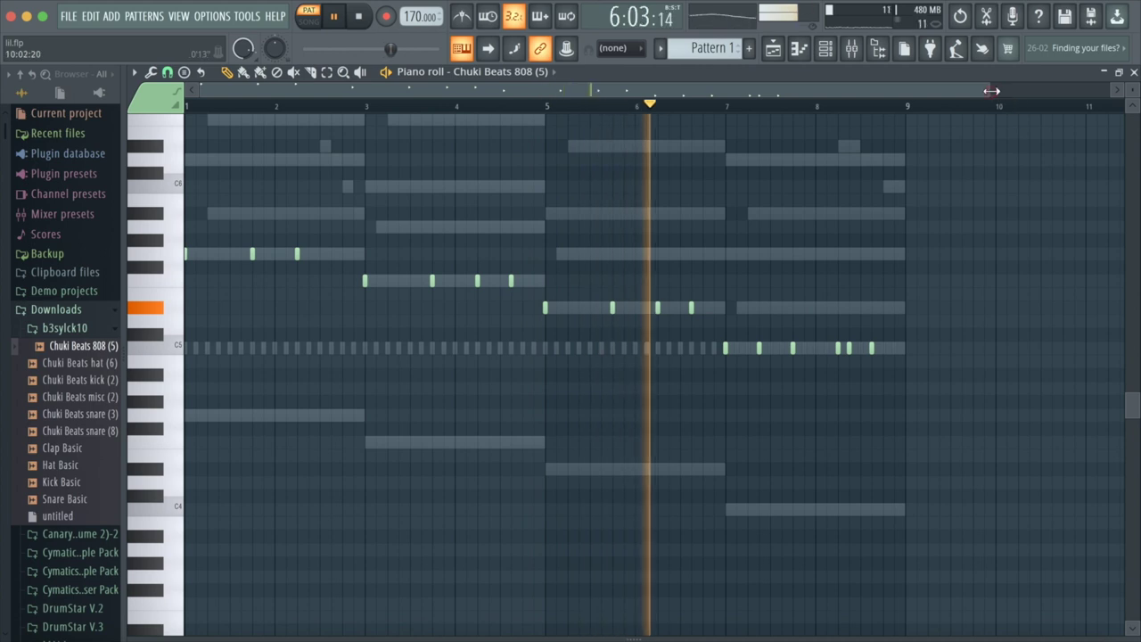
pyautogui.moveTo(991, 91); pyautogui.dragTo(1082, 91)
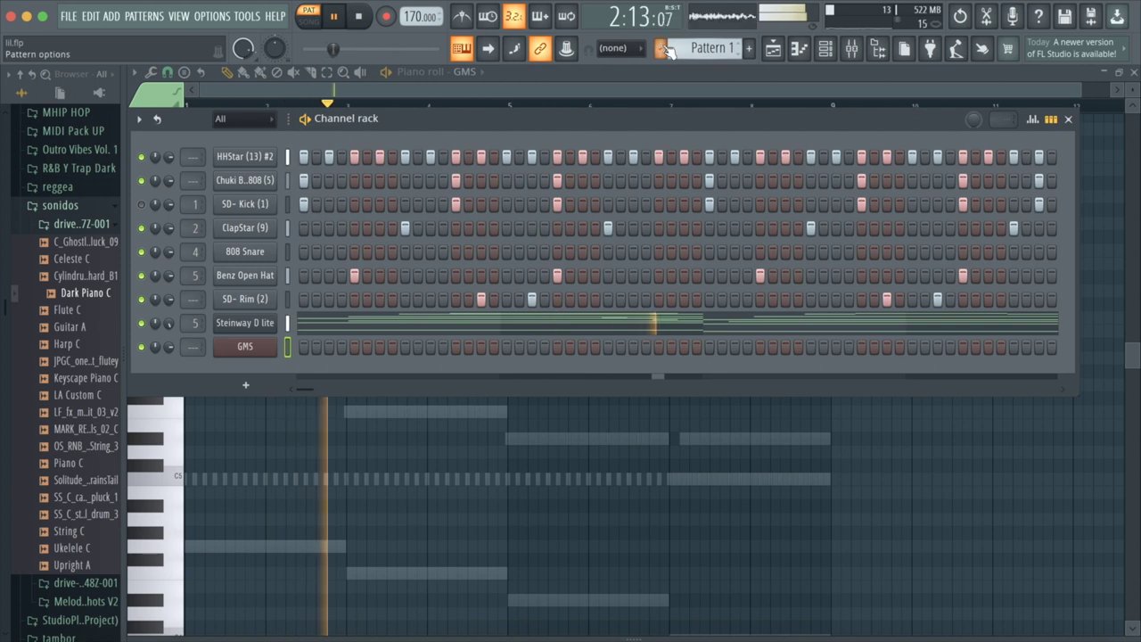
# - Switch to the melodia 2 pattern and paste the copied melody notes into its GMS channel
pyautogui.click(664, 49)
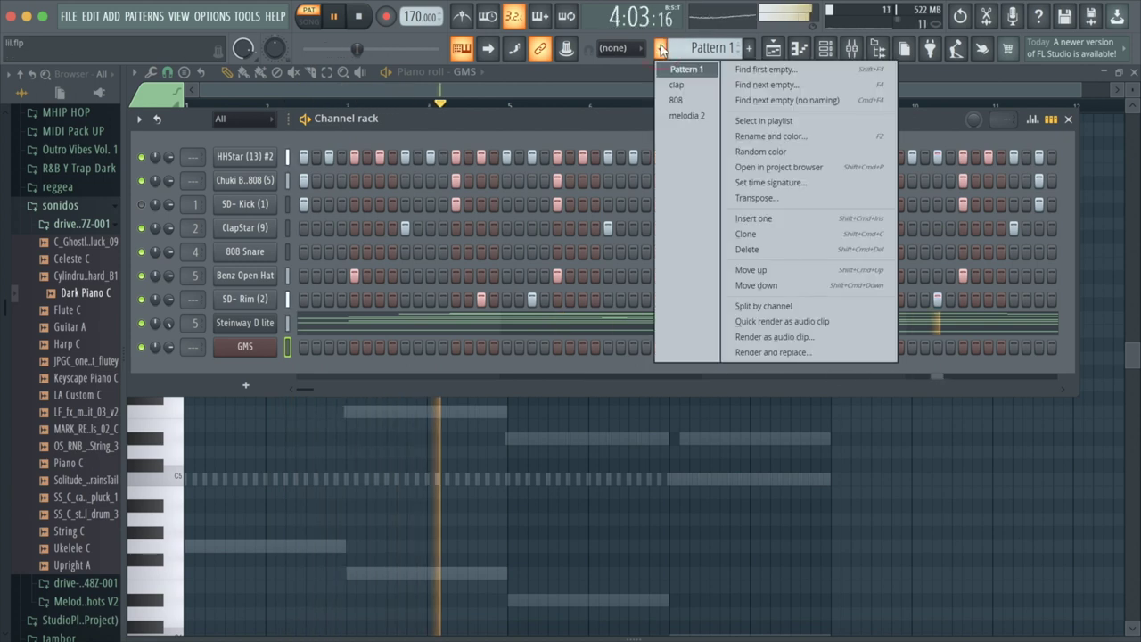
pyautogui.click(696, 118)
pyautogui.rightClick(247, 350)
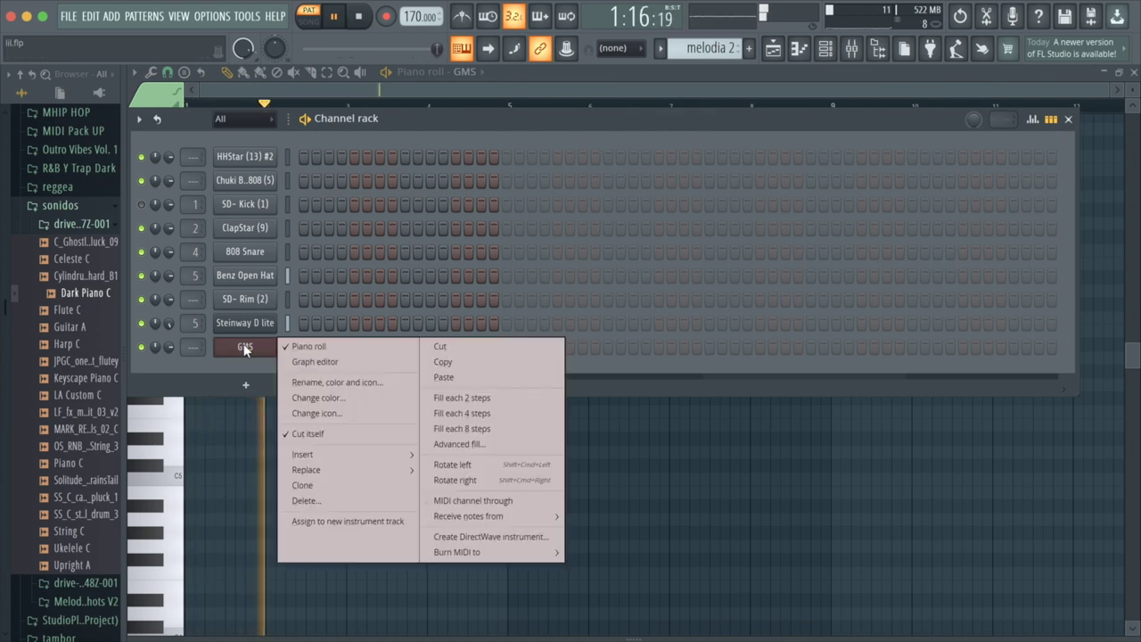
pyautogui.click(451, 377)
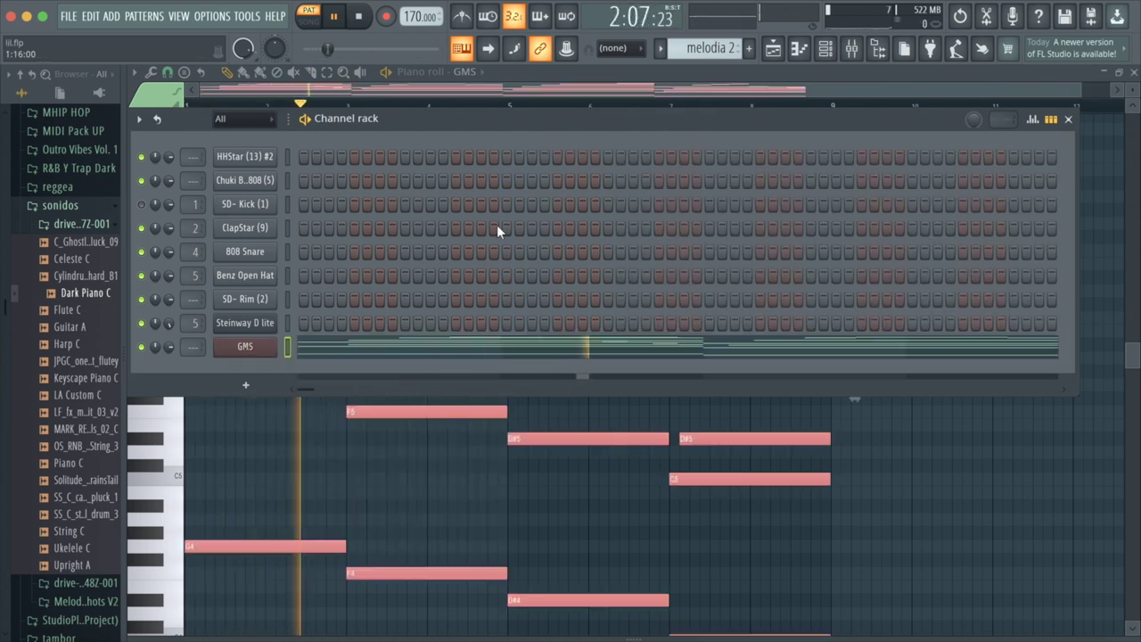
# - Lower the GMS synth's output level to about -14.2 dB and route its channel to mixer track 8
pyautogui.click(243, 347)
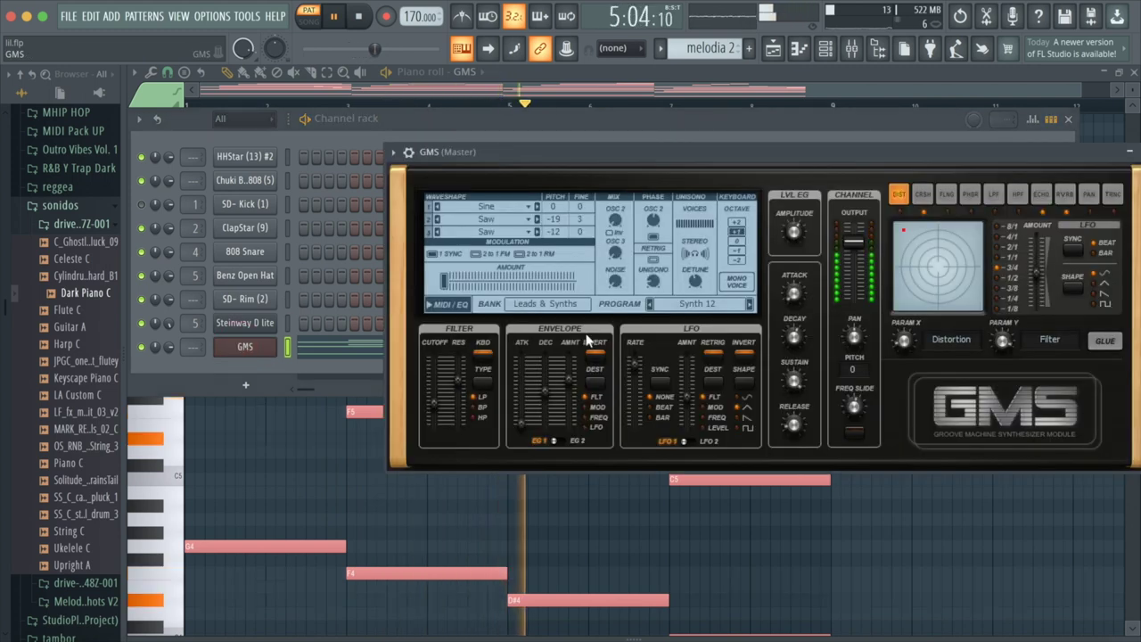
pyautogui.click(660, 378)
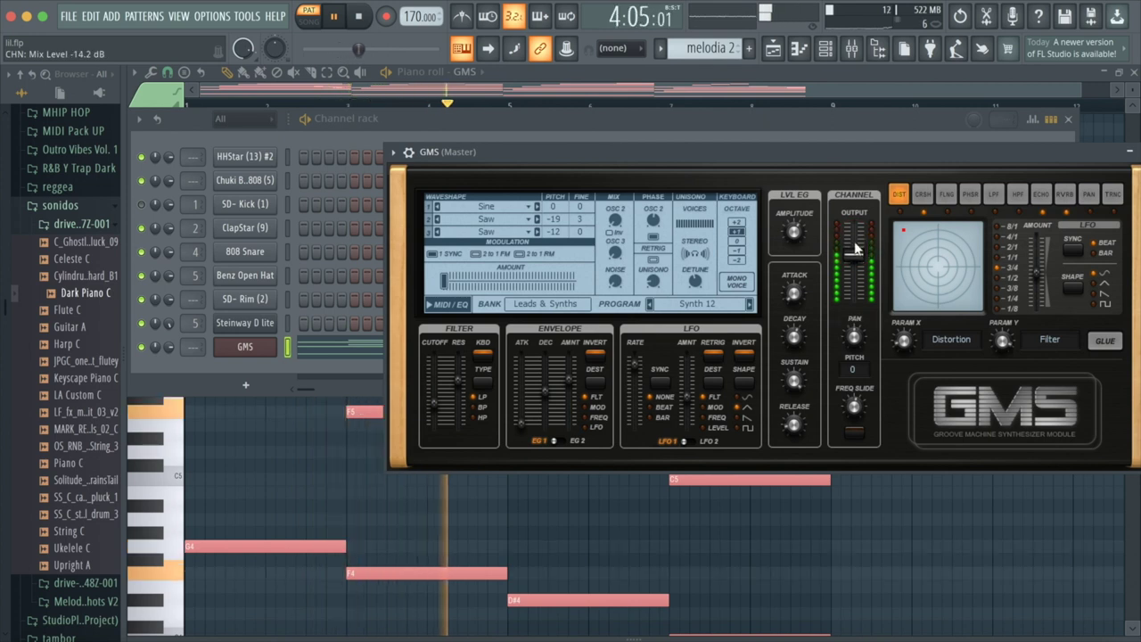
pyautogui.click(189, 346)
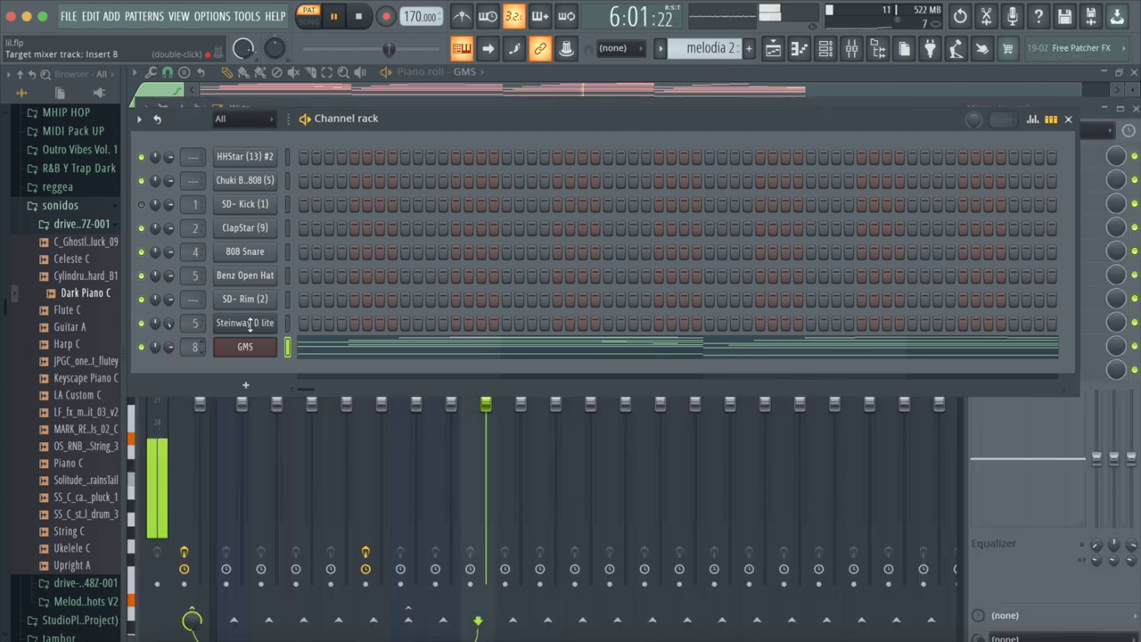
# - Load Frequency Splitter on mixer insert 8, cut its high band fully and lower the low band output and mid/high crossover
pyautogui.click(927, 54)
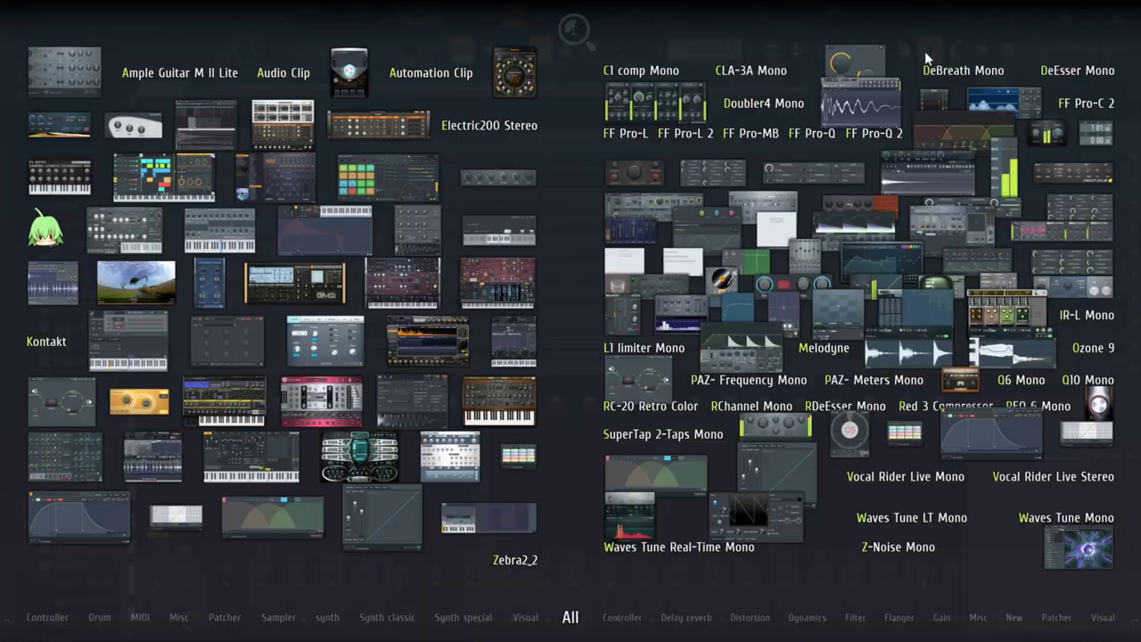
pyautogui.click(983, 143)
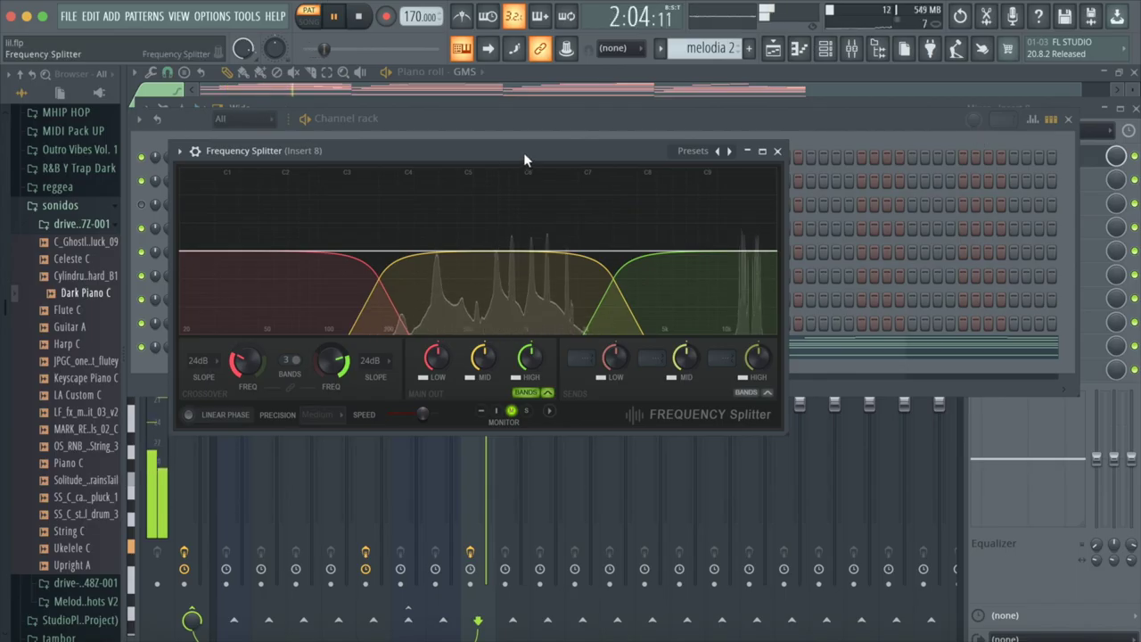
pyautogui.moveTo(528, 358); pyautogui.dragTo(529, 428)
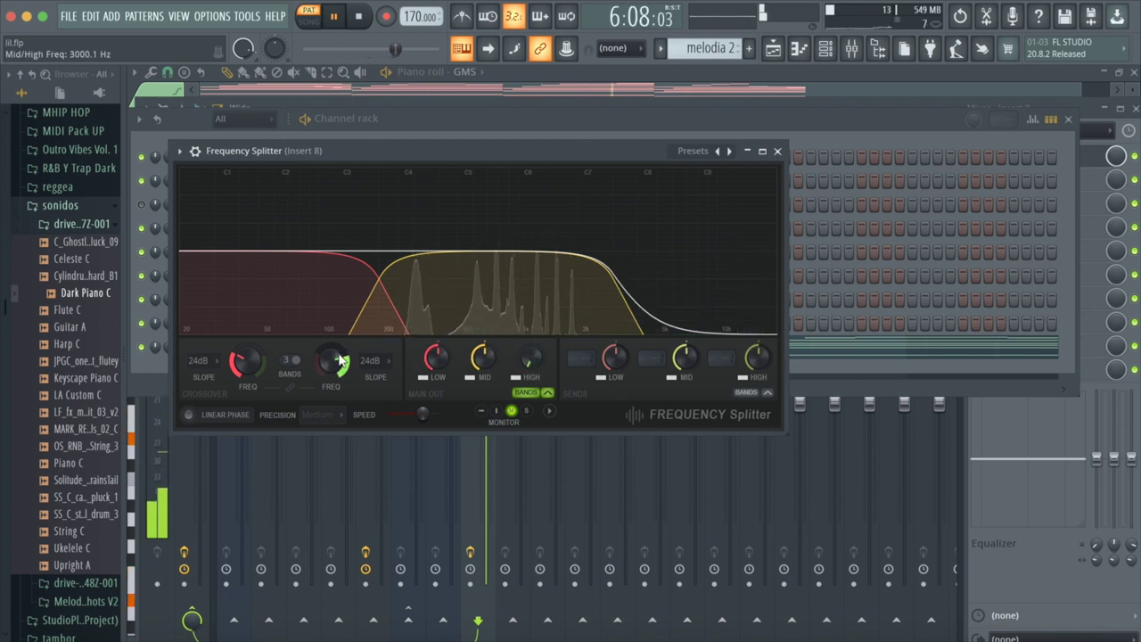
pyautogui.moveTo(335, 360); pyautogui.dragTo(335, 371)
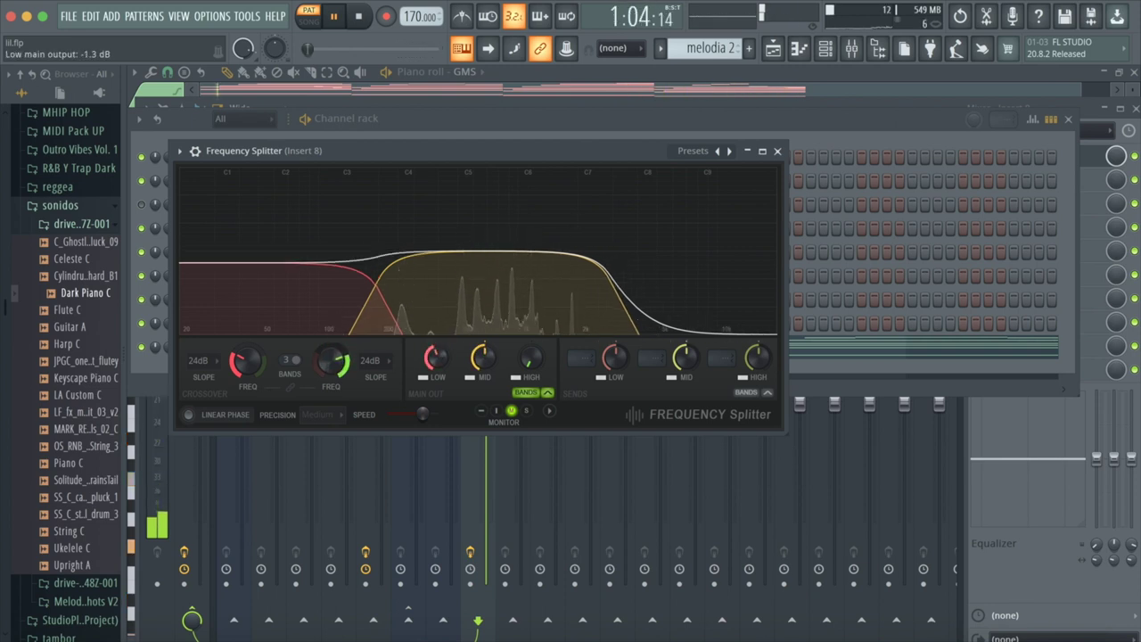
pyautogui.moveTo(434, 358); pyautogui.dragTo(434, 392)
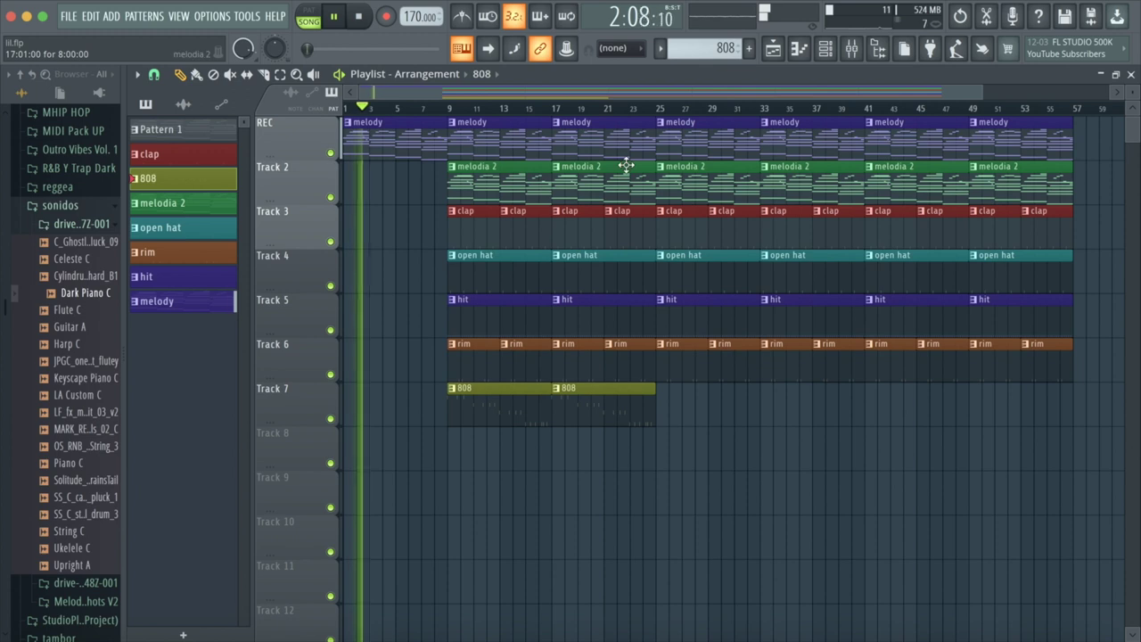
# - Remove the first melodia 2, open hat and 808 clips at bar 9 of the playlist and restart playback
pyautogui.moveTo(981, 91); pyautogui.dragTo(679, 92)
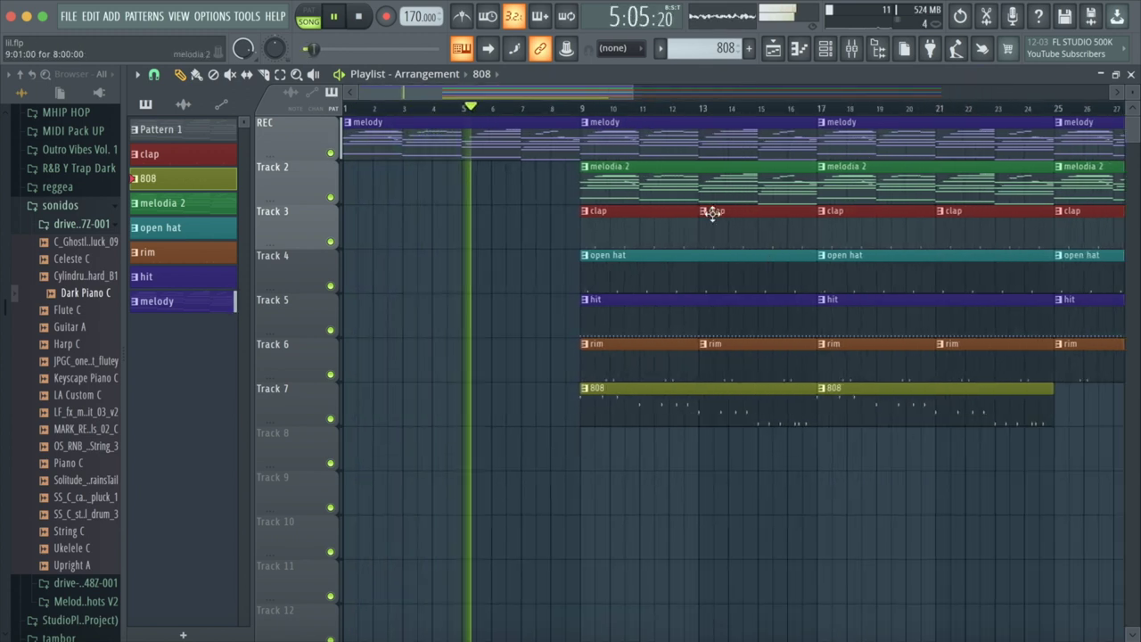
pyautogui.rightClick(647, 189)
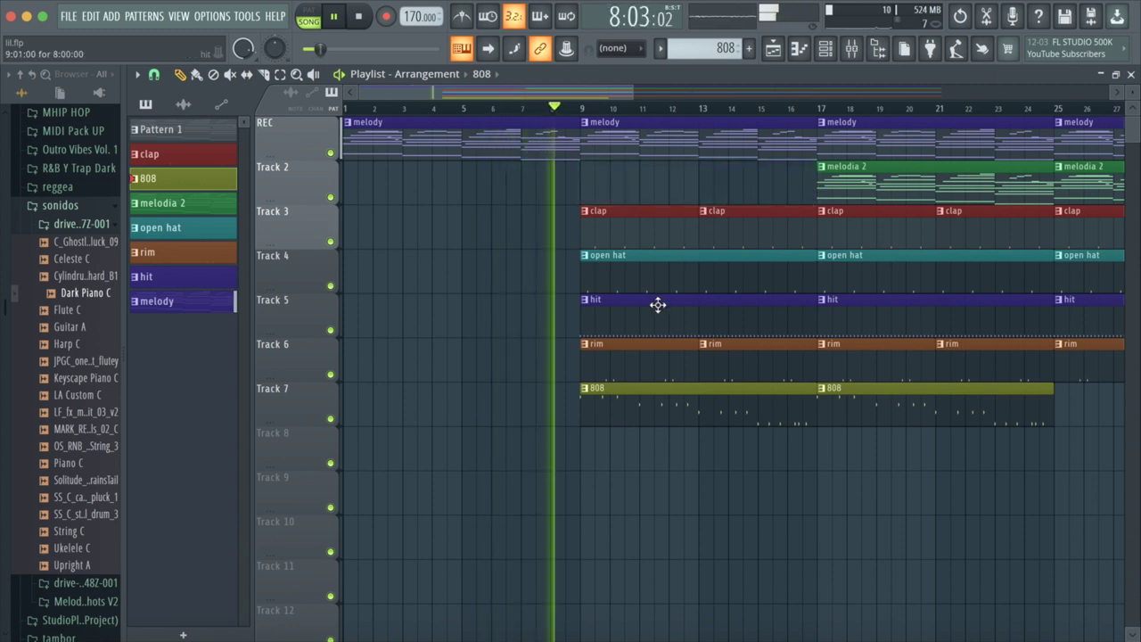
pyautogui.rightClick(645, 269)
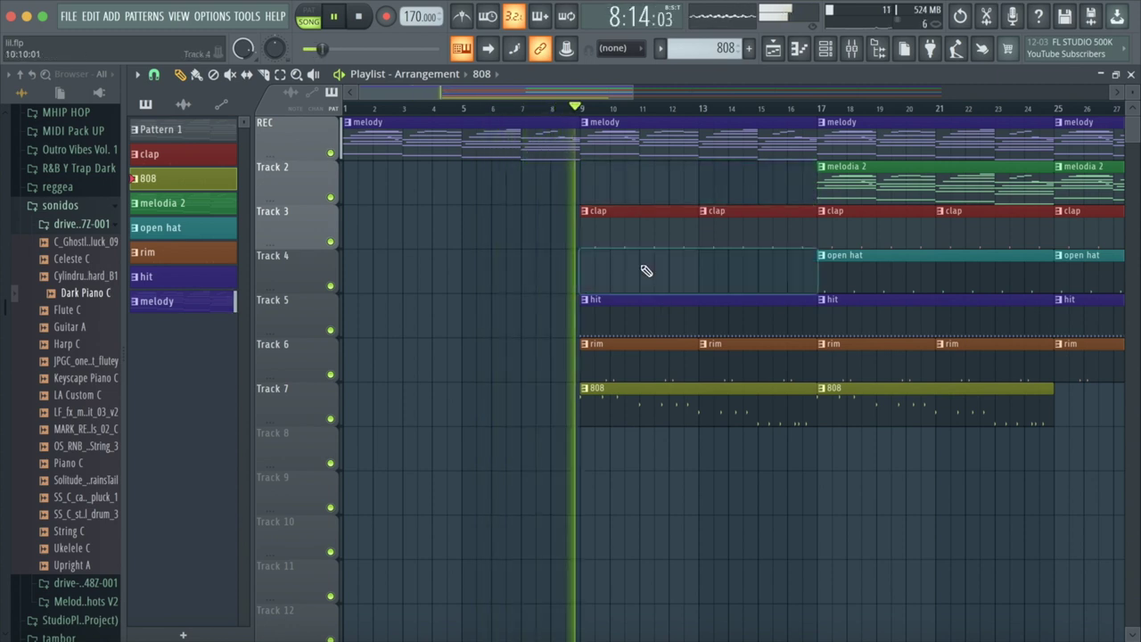
pyautogui.rightClick(602, 403)
pyautogui.press('space')
pyautogui.press('space')
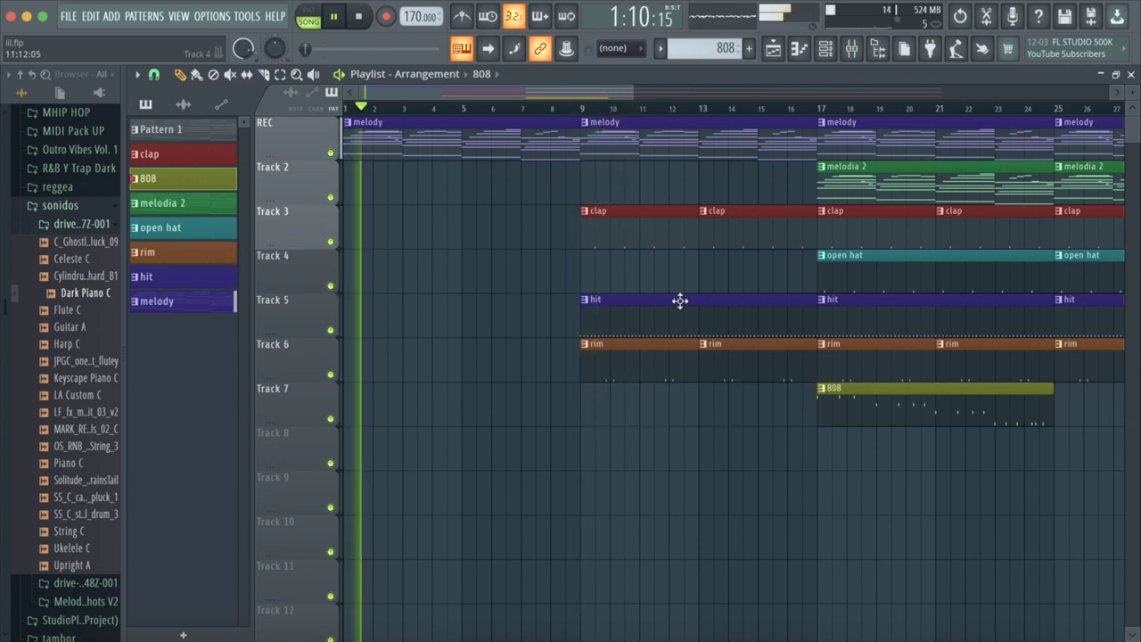
# - Trim the hit and clap clips before bar 17 to end at bar 16, and the rim clip to end at bar 15
pyautogui.moveTo(635, 91); pyautogui.dragTo(769, 92)
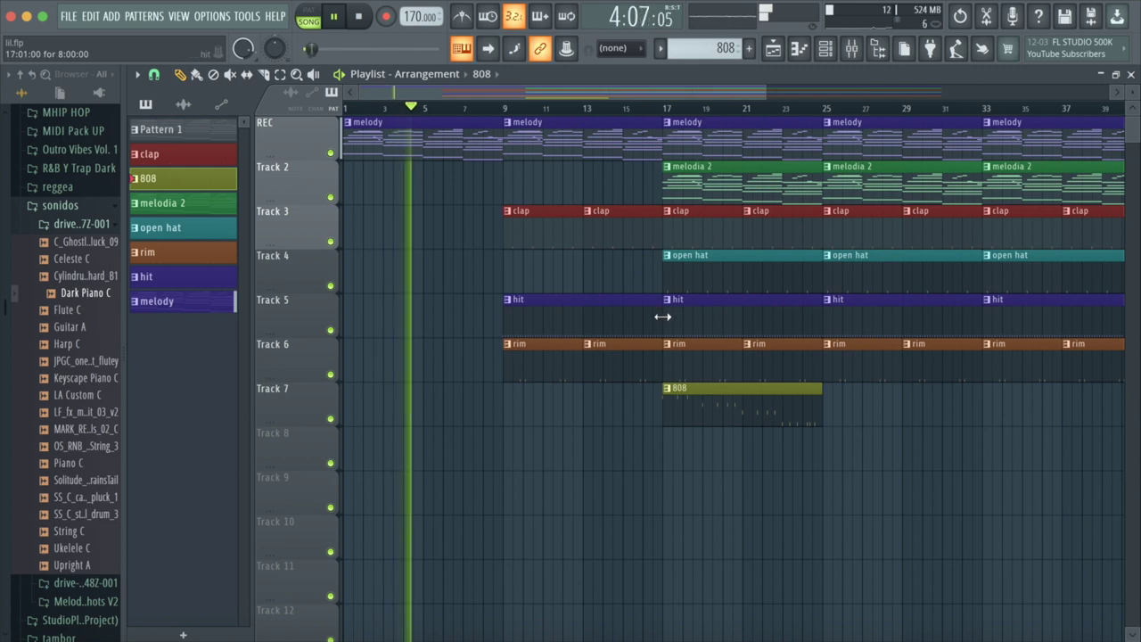
pyautogui.moveTo(662, 315); pyautogui.dragTo(640, 316)
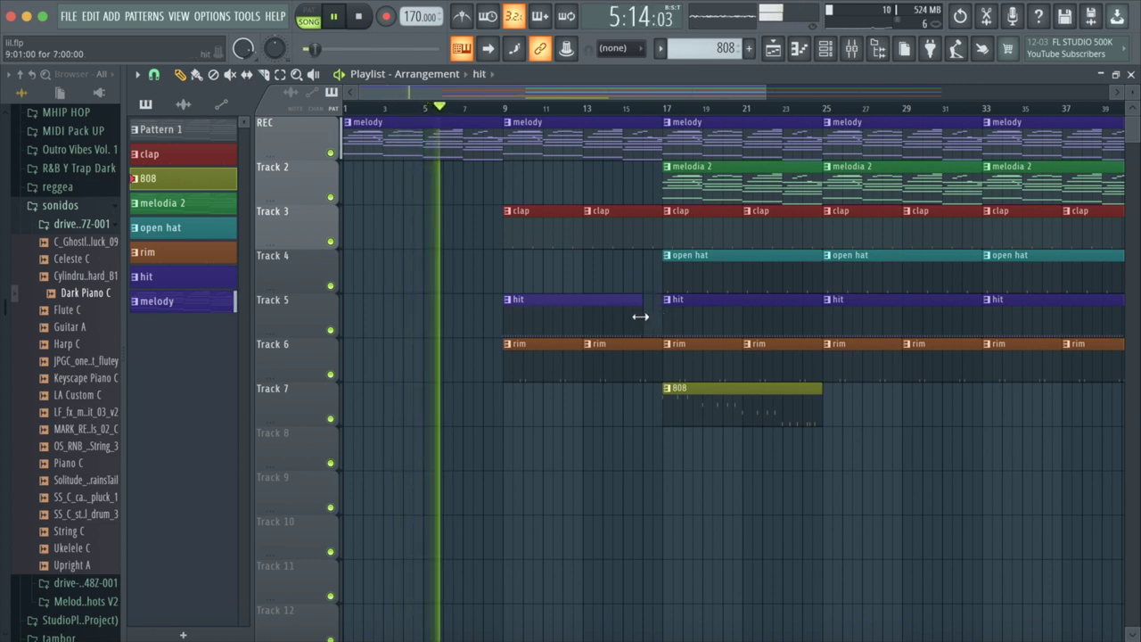
pyautogui.moveTo(662, 234); pyautogui.dragTo(642, 234)
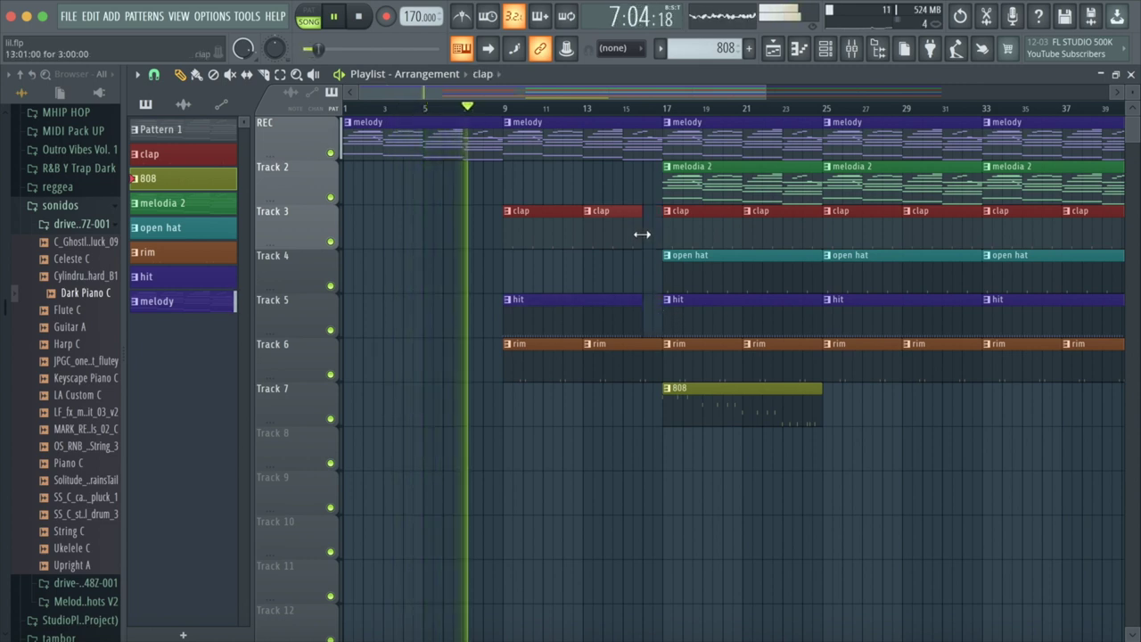
pyautogui.moveTo(664, 357); pyautogui.dragTo(627, 351)
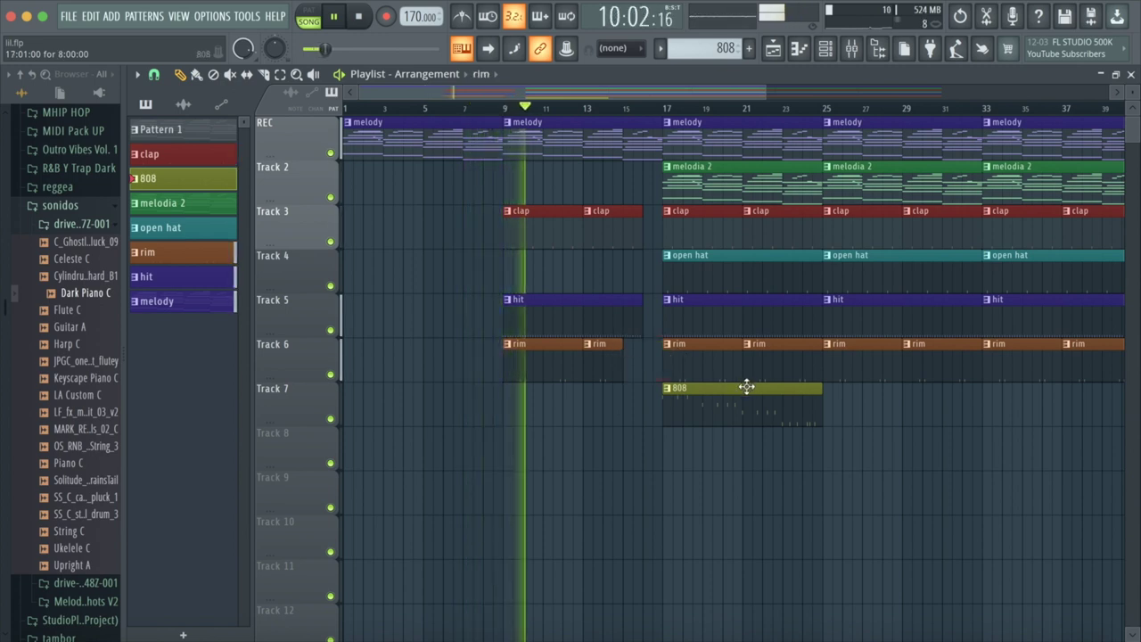
# - Delete the melodia 2 clips at bars 17 and 25 on Track 2
pyautogui.hscroll(5, 716, 312)
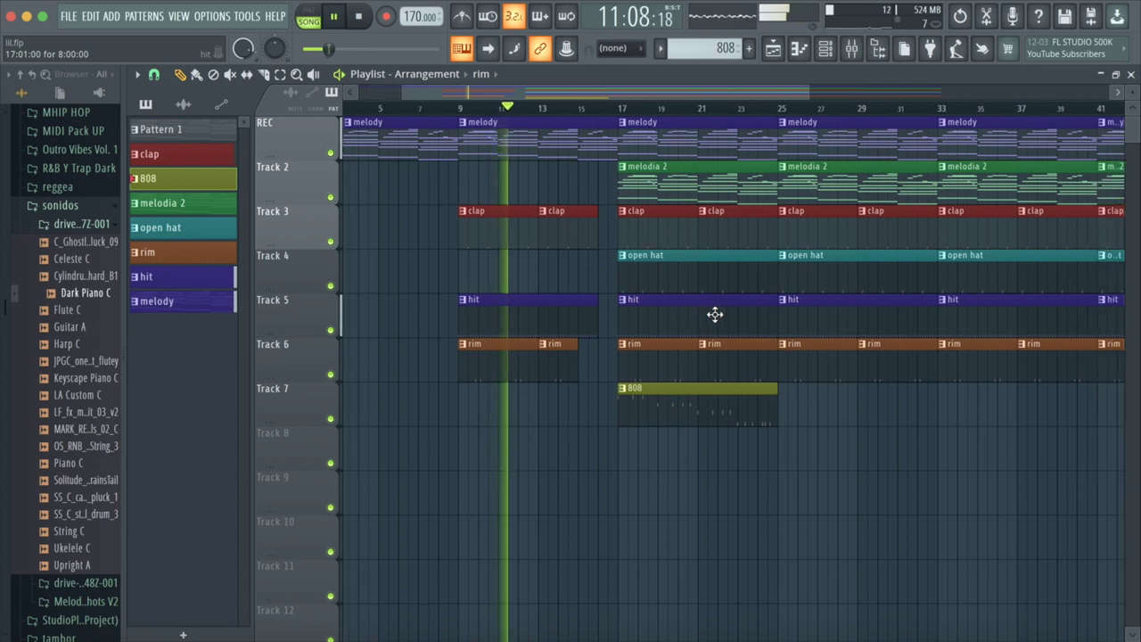
pyautogui.rightClick(631, 179)
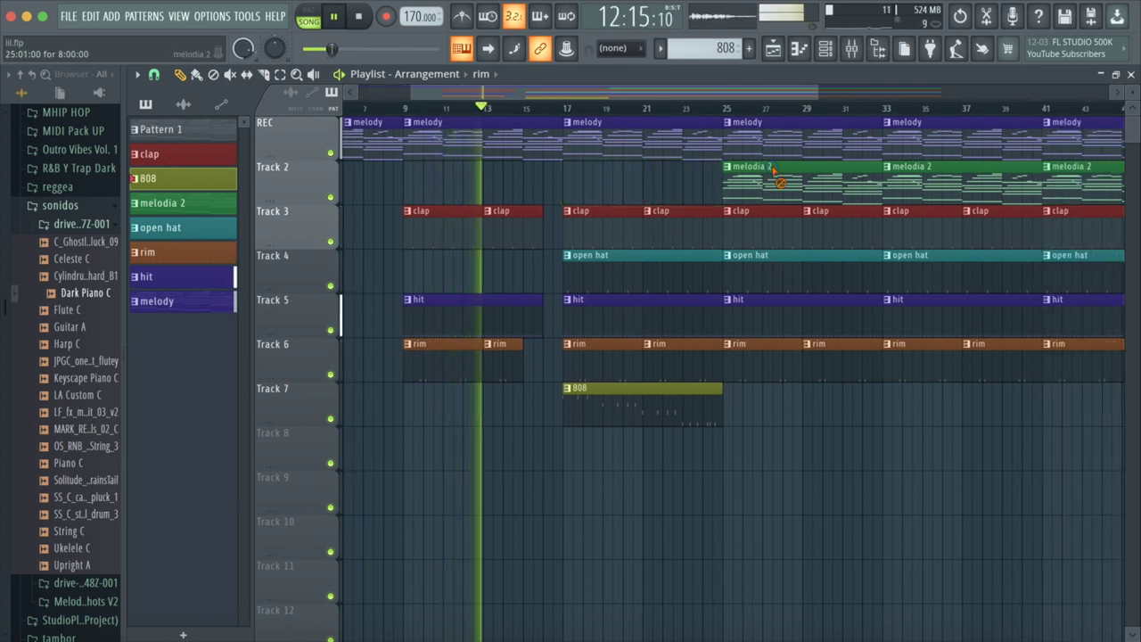
pyautogui.rightClick(791, 189)
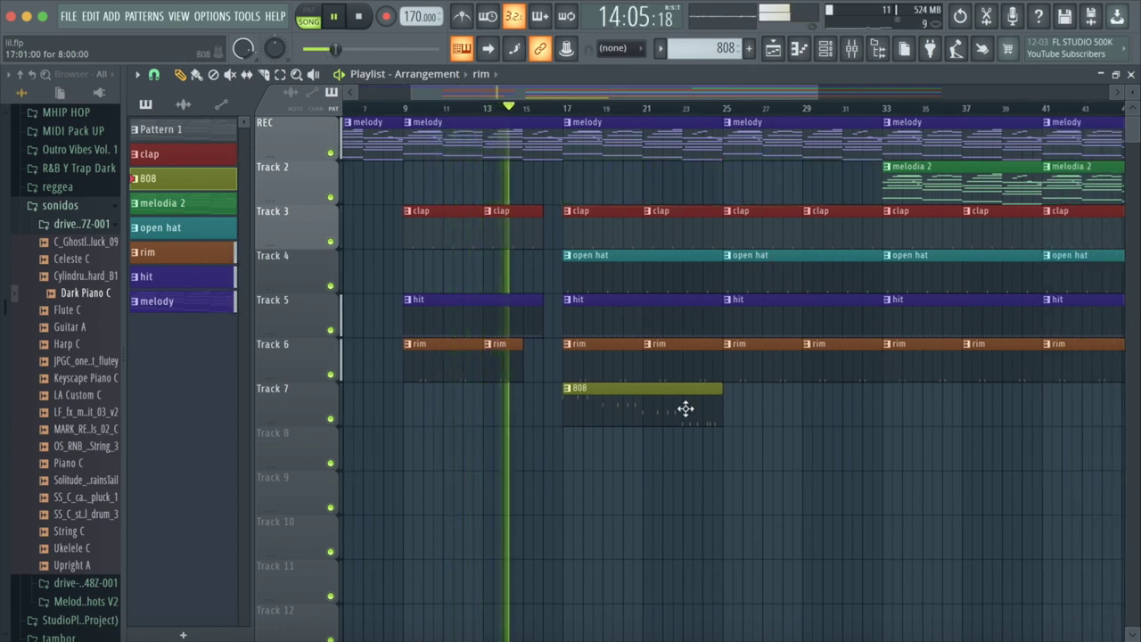
# - Add a second 808 clip on Track 7, aligned to start at bar 25
pyautogui.click(735, 398)
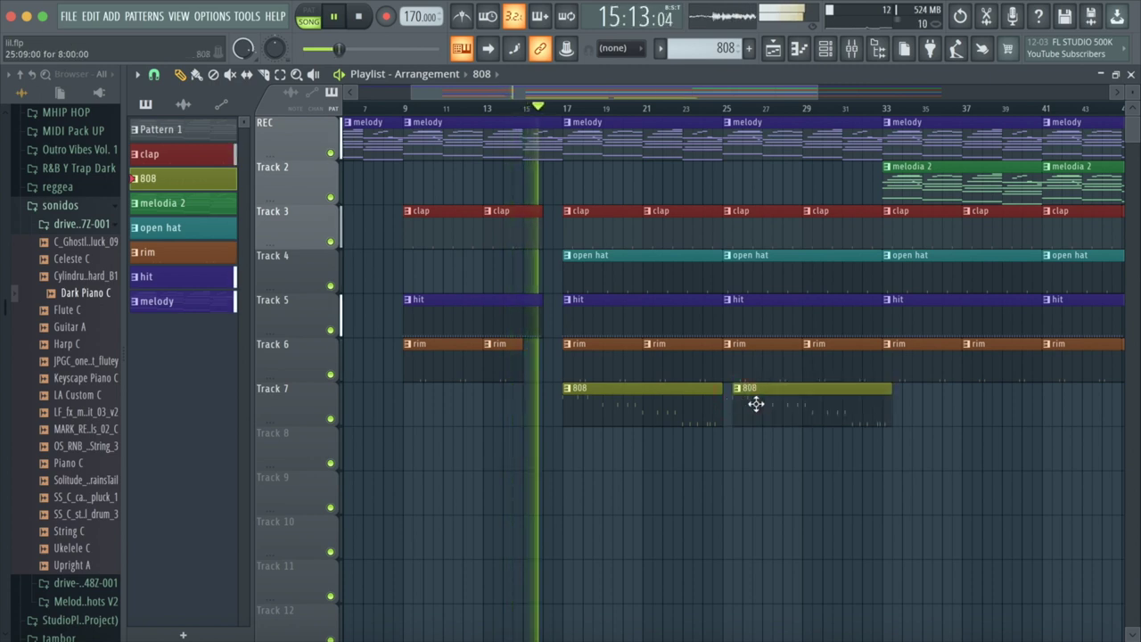
pyautogui.moveTo(755, 404); pyautogui.dragTo(747, 402)
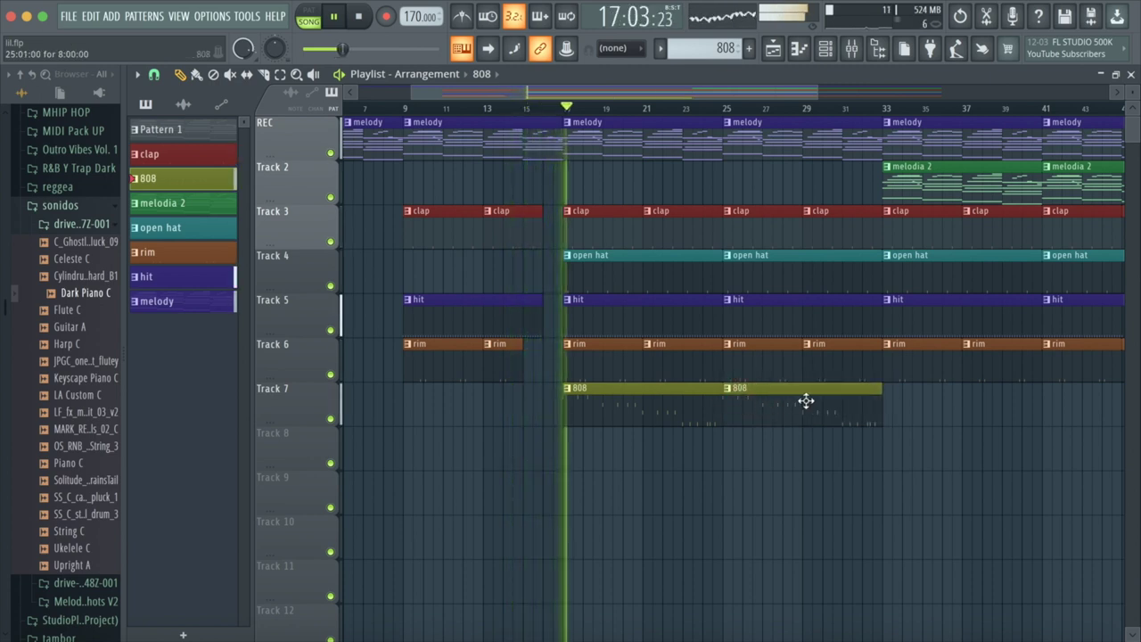
# - Place melodia 2 clips at bars 17 and 25 on Track 2, replaying the song from bar 15 in between
pyautogui.hscroll(1, 806, 401)
pyautogui.hscroll(-3, 837, 392)
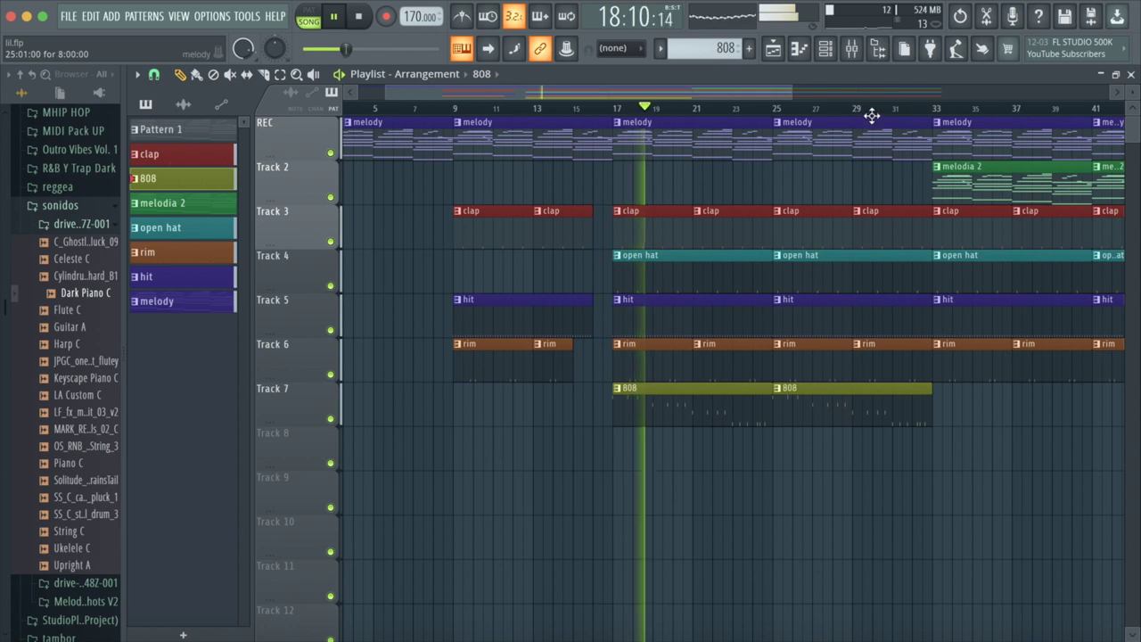
pyautogui.moveTo(786, 90); pyautogui.dragTo(875, 90)
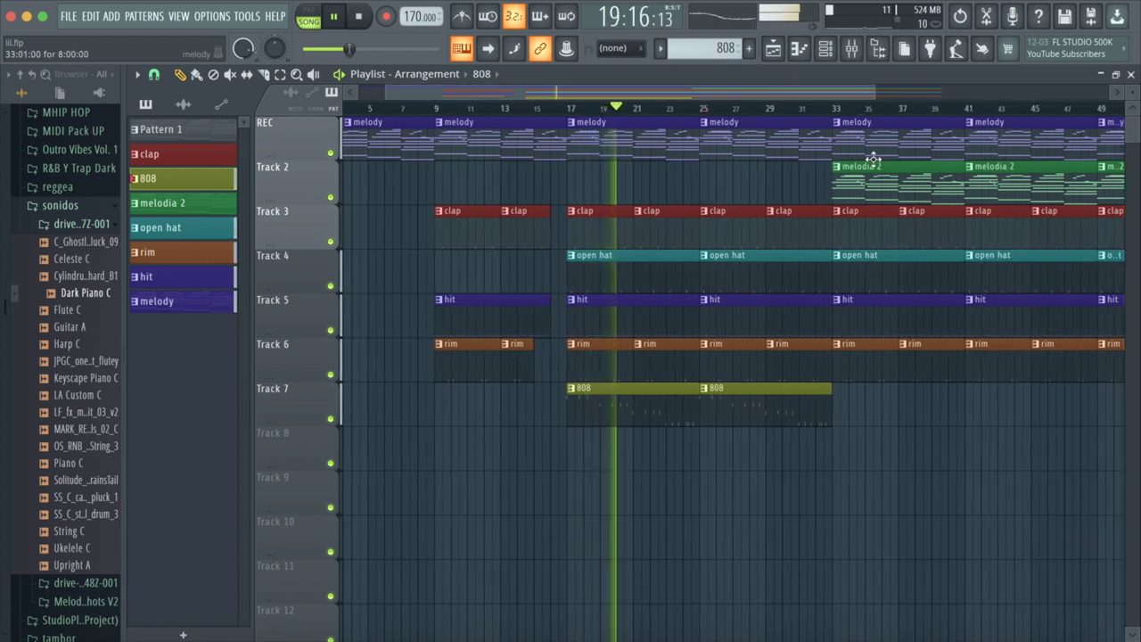
pyautogui.click(577, 174)
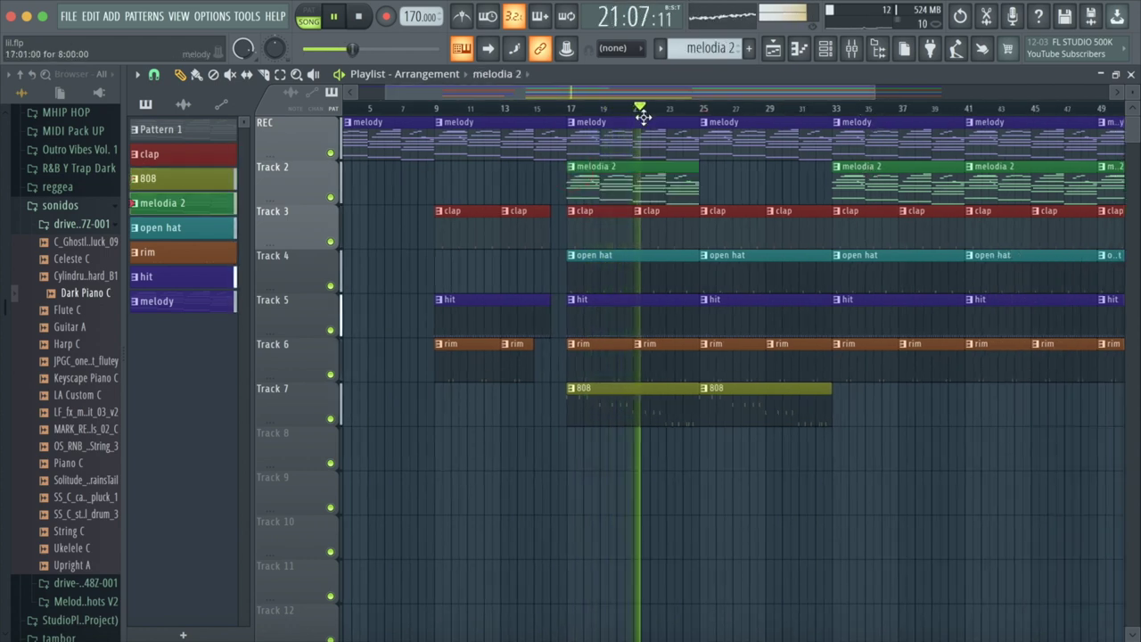
pyautogui.moveTo(645, 107); pyautogui.dragTo(540, 107)
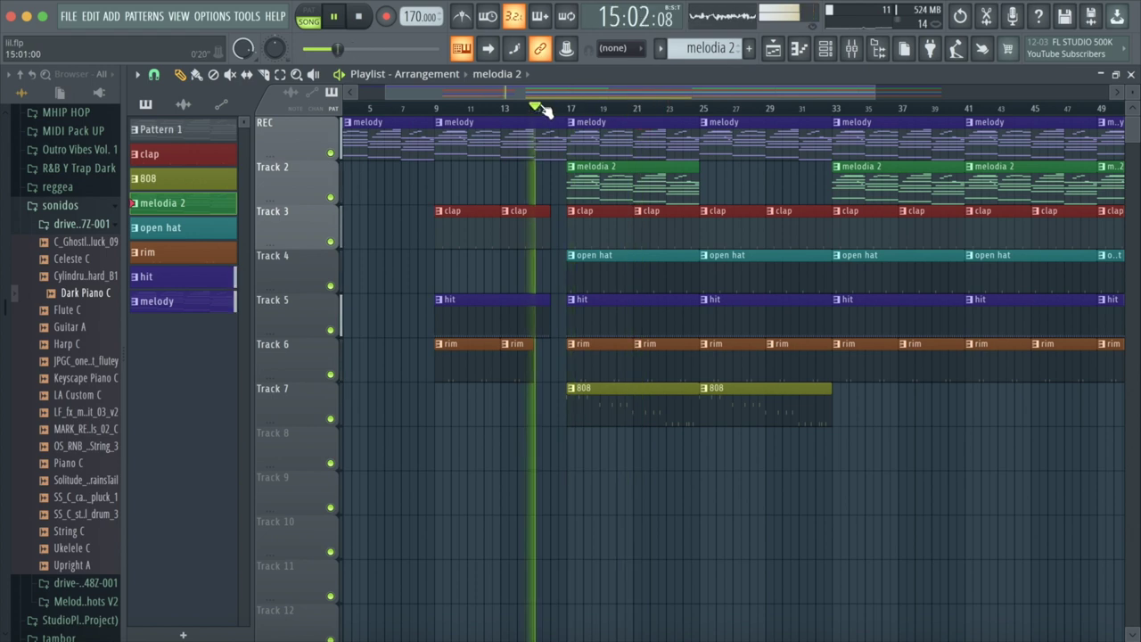
pyautogui.click(703, 181)
# - Make the melody clip at bar 33 a unique pattern and play it back
pyautogui.hscroll(1, 778, 214)
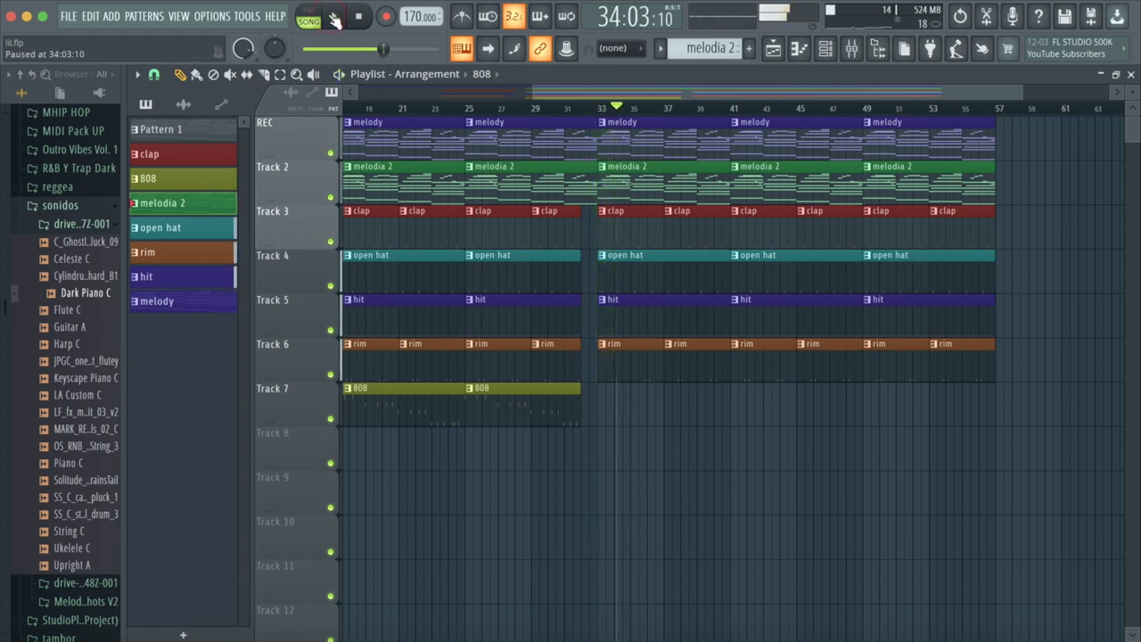
pyautogui.click(602, 123)
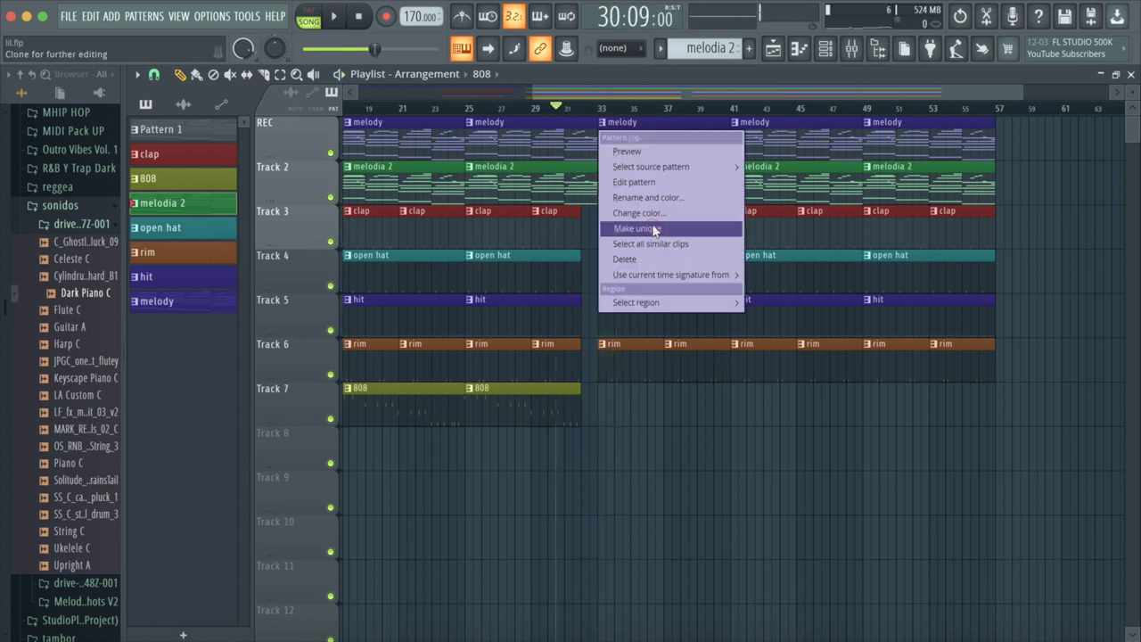
pyautogui.click(619, 224)
pyautogui.click(331, 19)
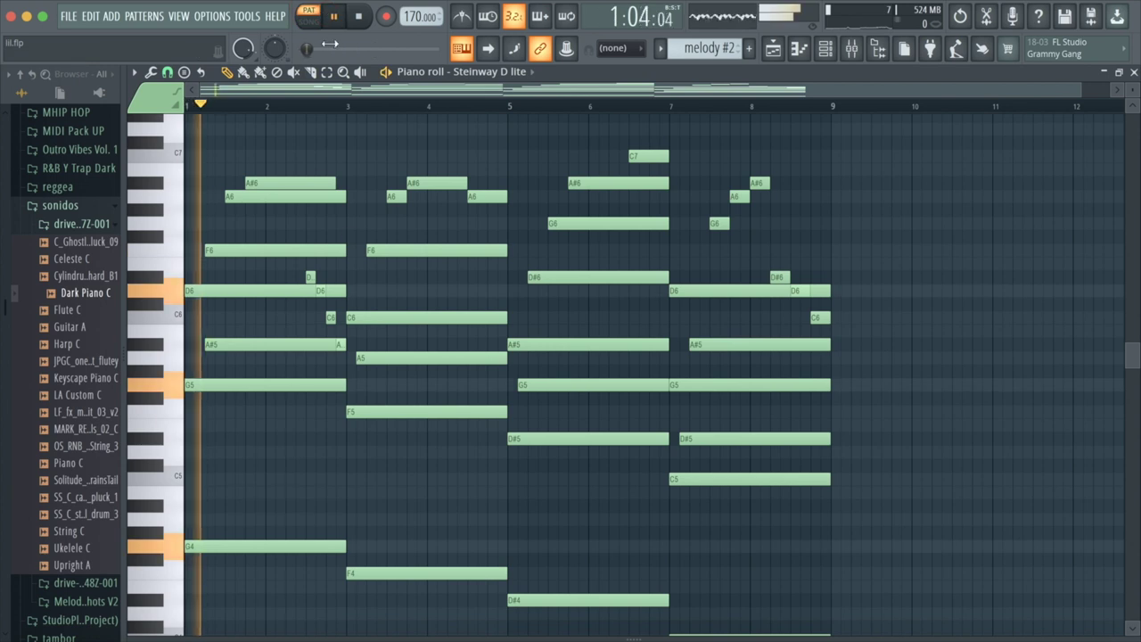
# - Delete the short C6, D#6, D6 and A#6 notes in the first chord and move A#5, F6 and A6 to bar 1
pyautogui.rightClick(330, 317)
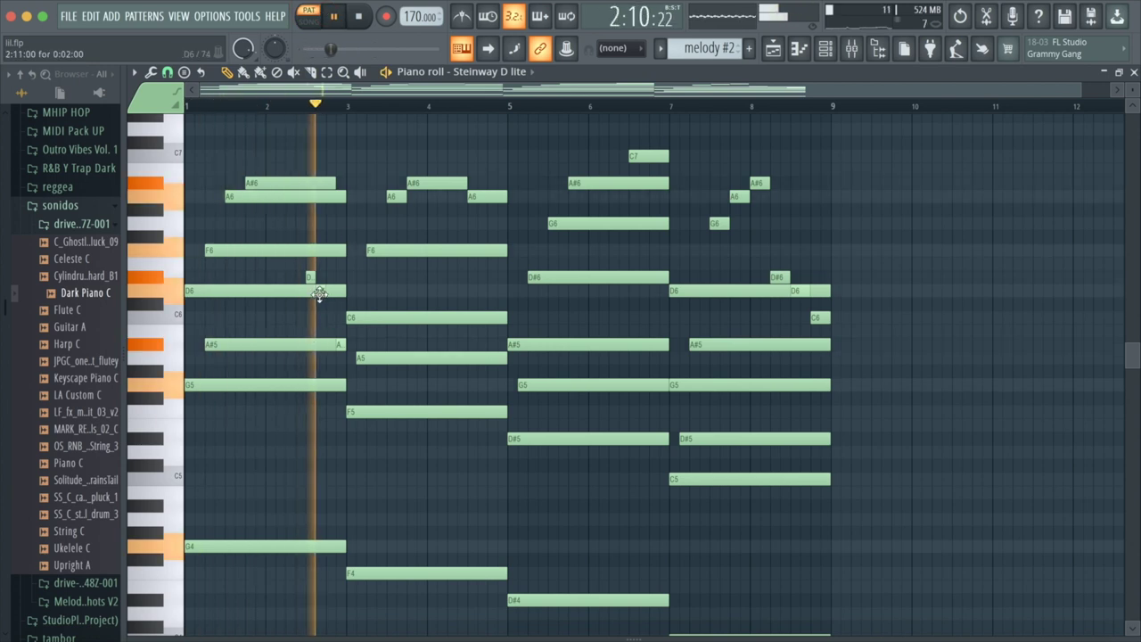
pyautogui.rightClick(309, 277)
pyautogui.moveTo(226, 343); pyautogui.dragTo(187, 338)
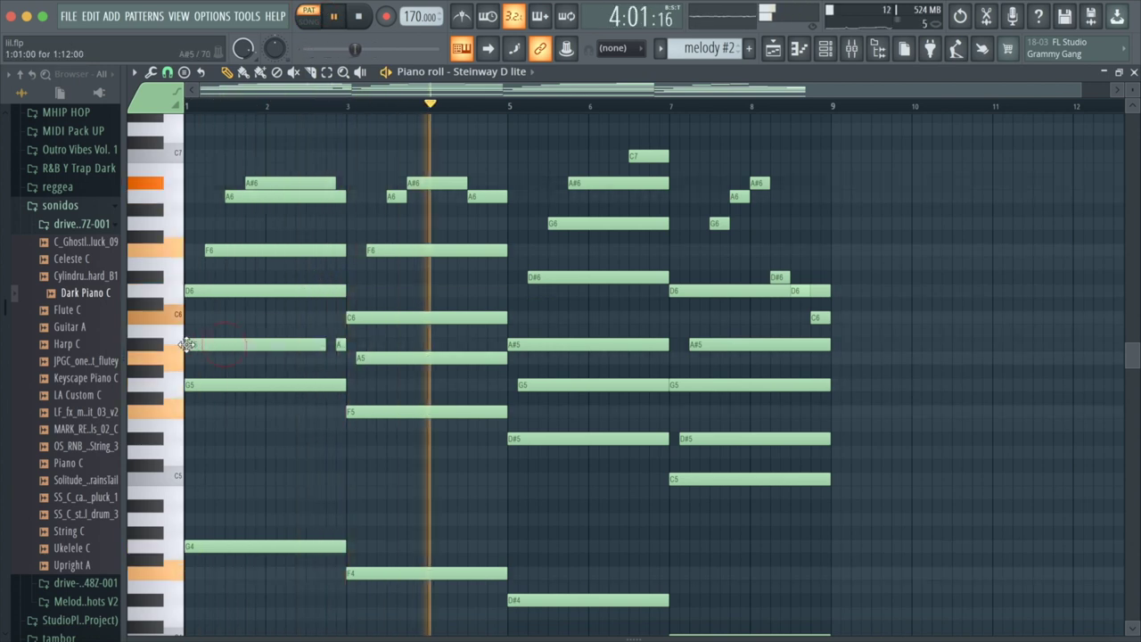
pyautogui.moveTo(232, 253); pyautogui.dragTo(219, 249)
pyautogui.moveTo(234, 199); pyautogui.dragTo(193, 198)
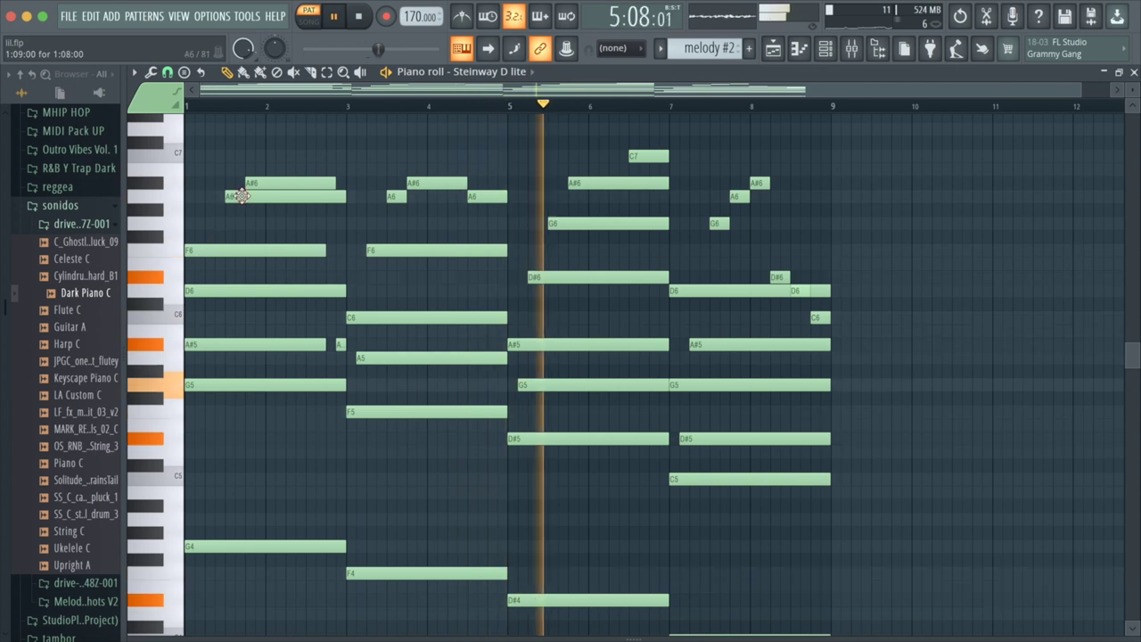
pyautogui.rightClick(258, 184)
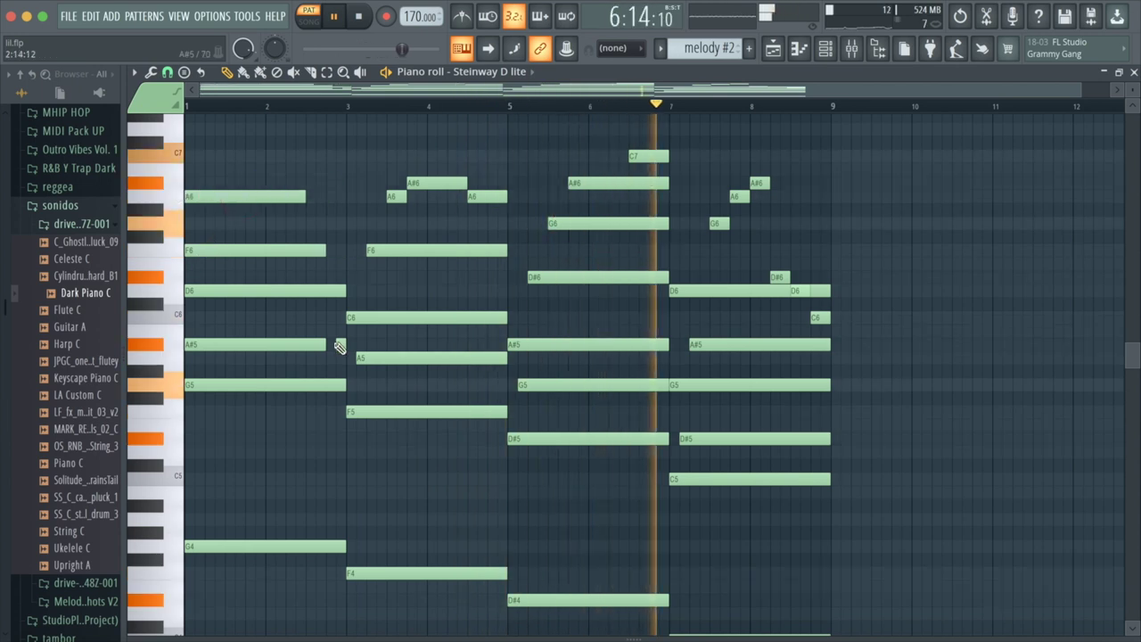
# - Delete the leftover short A#5 before bar 3 and lengthen the first chord's F6, A#5 and A6 notes to bar 3
pyautogui.rightClick(341, 344)
pyautogui.moveTo(323, 247); pyautogui.dragTo(345, 248)
pyautogui.moveTo(323, 344); pyautogui.dragTo(346, 344)
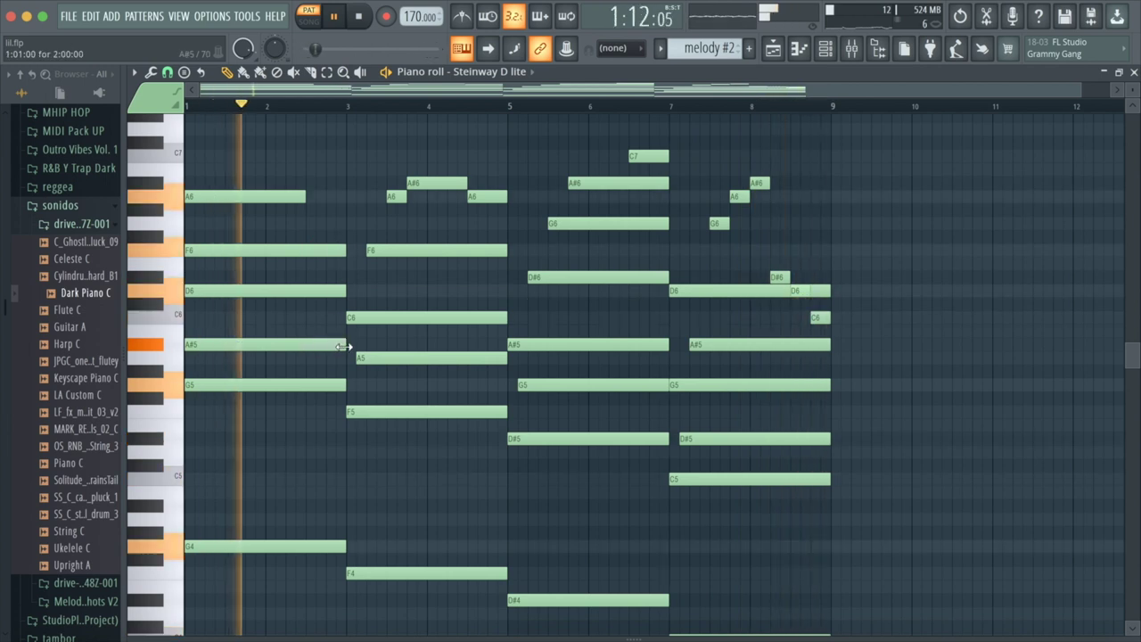
pyautogui.moveTo(305, 197); pyautogui.dragTo(345, 197)
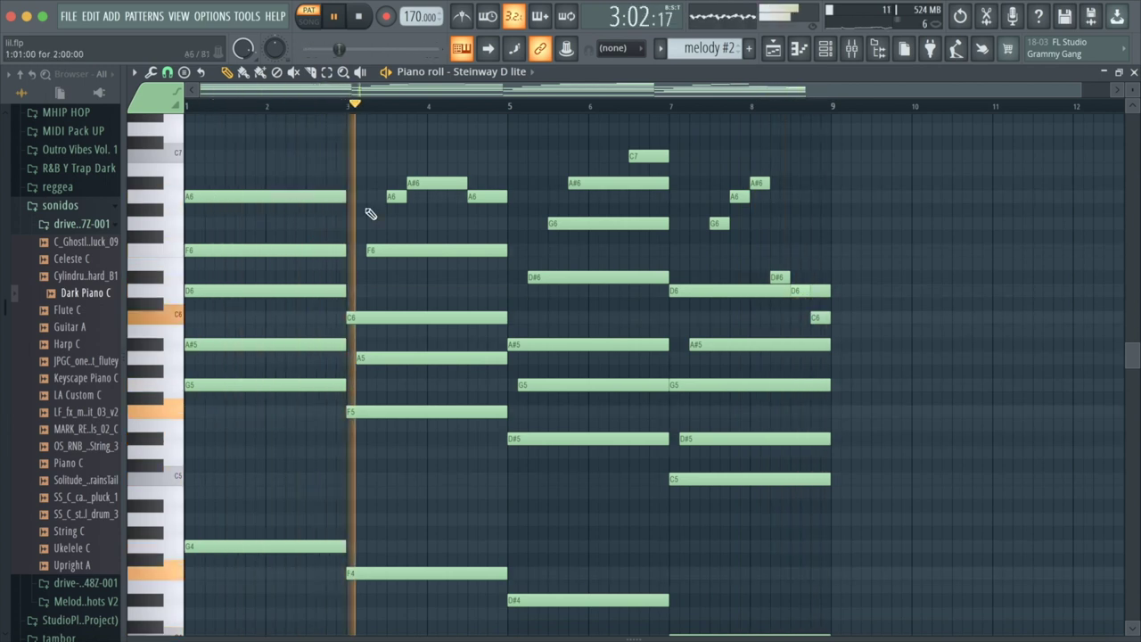
# - Turn the bar 3 to 5 notes into a block chord with F6, A5 and A6 spanning it, removing the extra A6 and A#6
pyautogui.moveTo(374, 247); pyautogui.dragTo(354, 249)
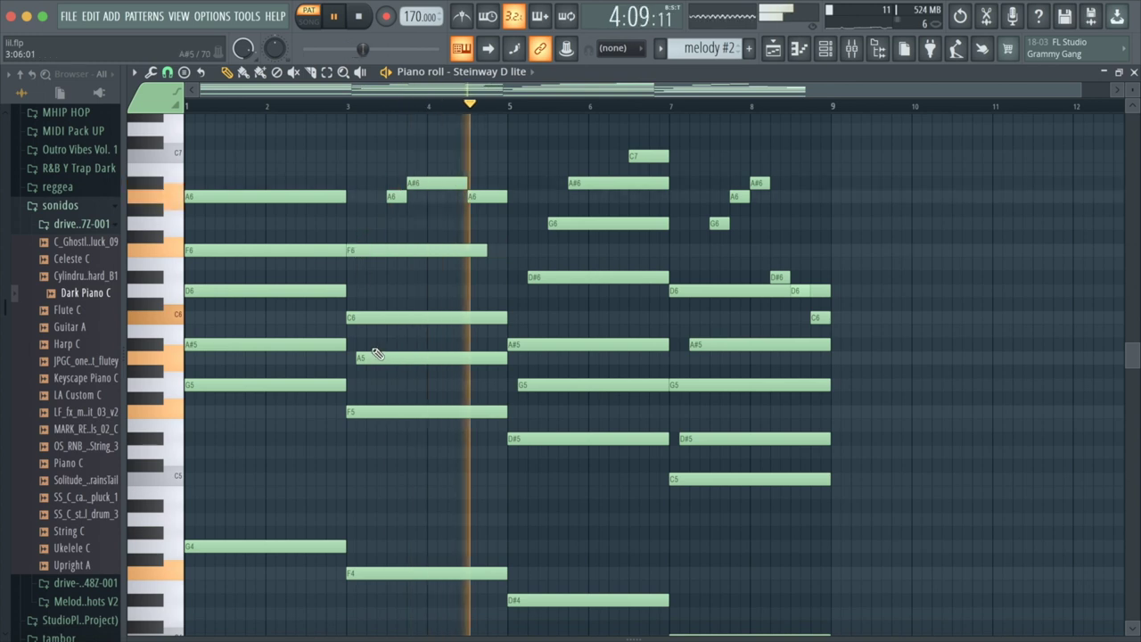
pyautogui.click(372, 345)
pyautogui.rightClick(378, 345)
pyautogui.moveTo(375, 354); pyautogui.dragTo(364, 354)
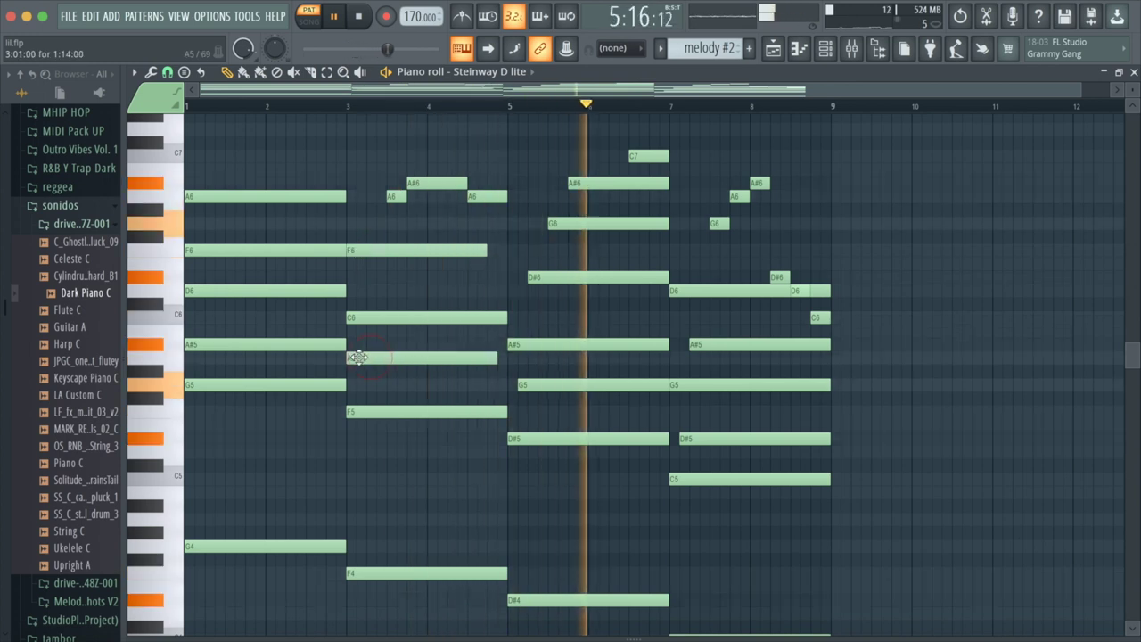
pyautogui.moveTo(385, 197); pyautogui.dragTo(507, 198)
pyautogui.rightClick(490, 197)
pyautogui.rightClick(434, 184)
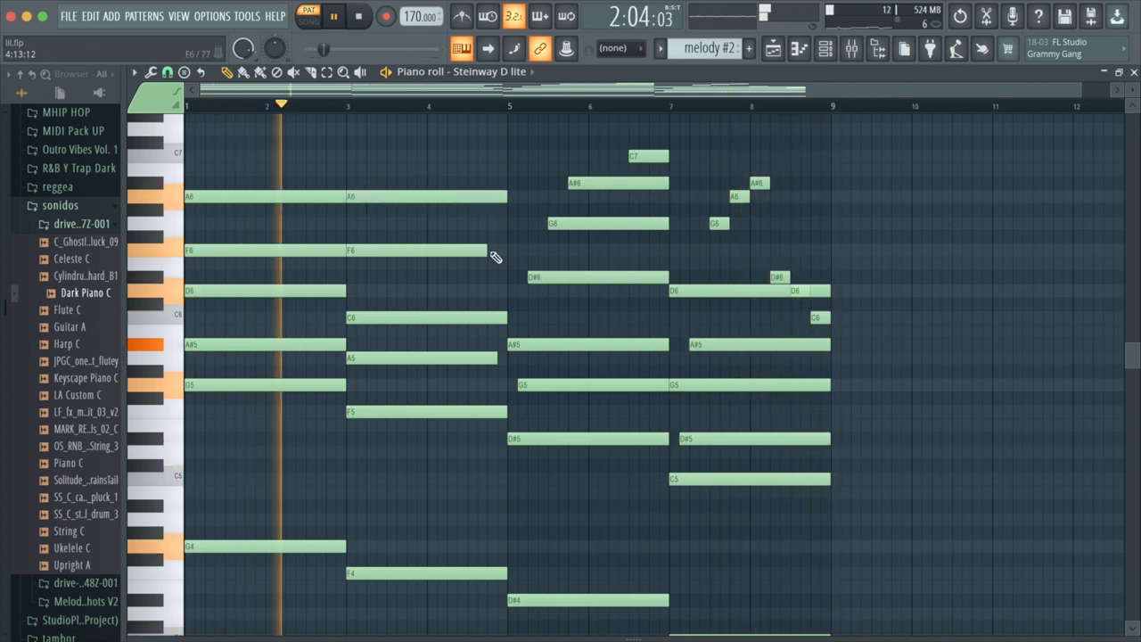
pyautogui.moveTo(489, 250); pyautogui.dragTo(507, 249)
pyautogui.moveTo(491, 354); pyautogui.dragTo(521, 383)
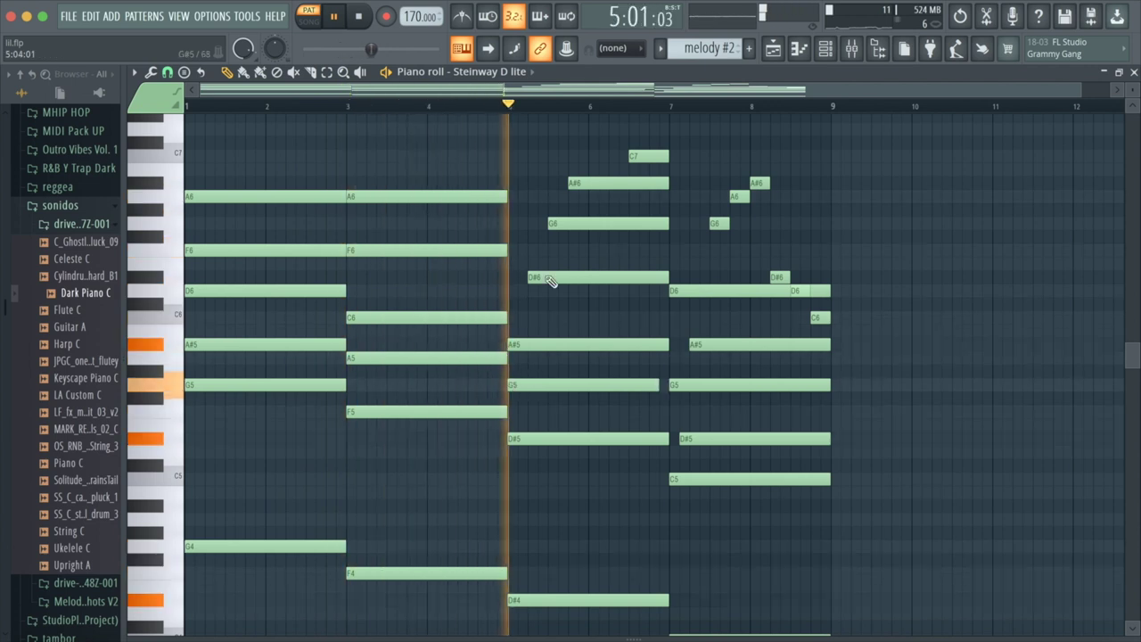
# - Move the third chord's D#6, G6 and A#6 notes to start at bar 5 and delete the B6 and C7 notes
pyautogui.moveTo(529, 276); pyautogui.dragTo(509, 277)
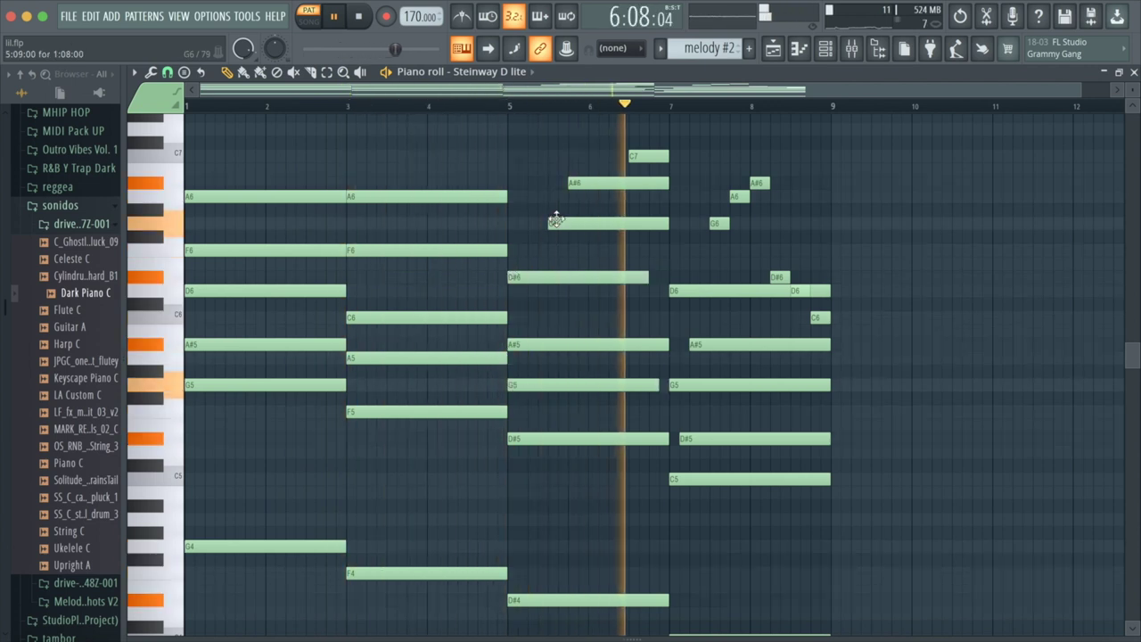
pyautogui.moveTo(550, 224); pyautogui.dragTo(520, 223)
pyautogui.click(582, 175)
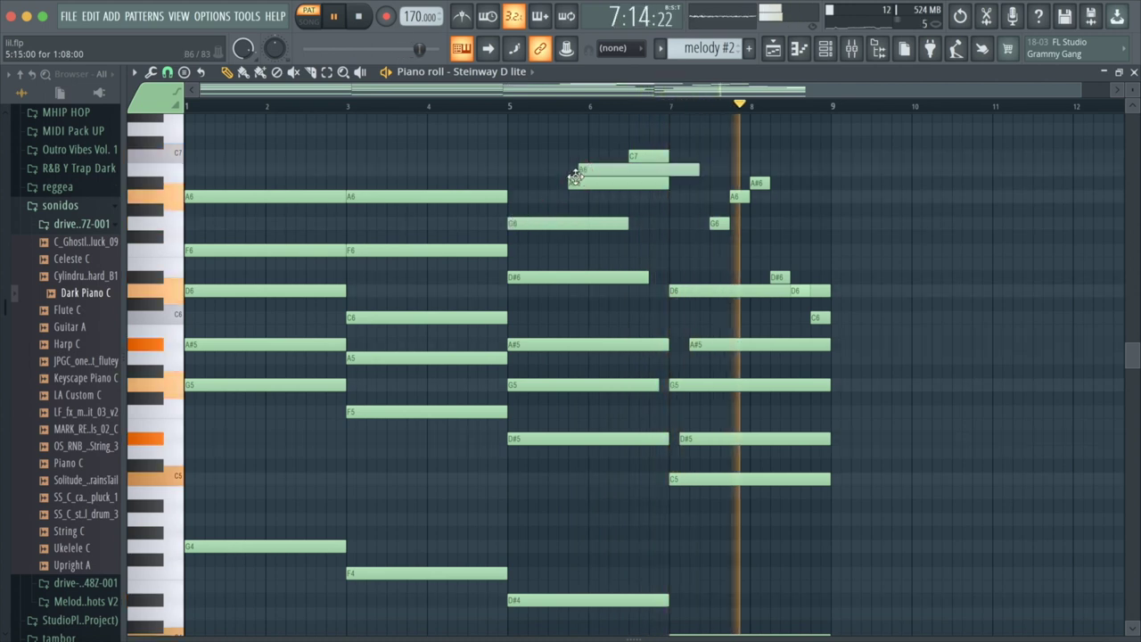
pyautogui.moveTo(575, 184); pyautogui.dragTo(517, 183)
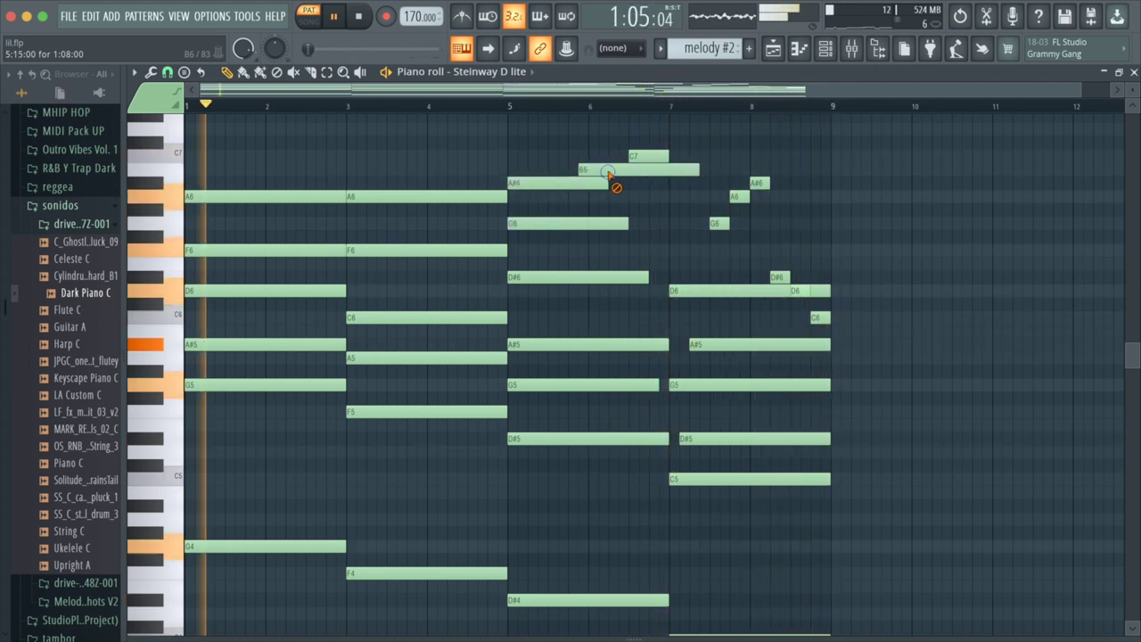
pyautogui.rightClick(630, 170)
pyautogui.rightClick(649, 157)
# - Lengthen the third chord's A#6, G6, D#6 and G5 notes to end at bar 7
pyautogui.moveTo(610, 179); pyautogui.dragTo(667, 182)
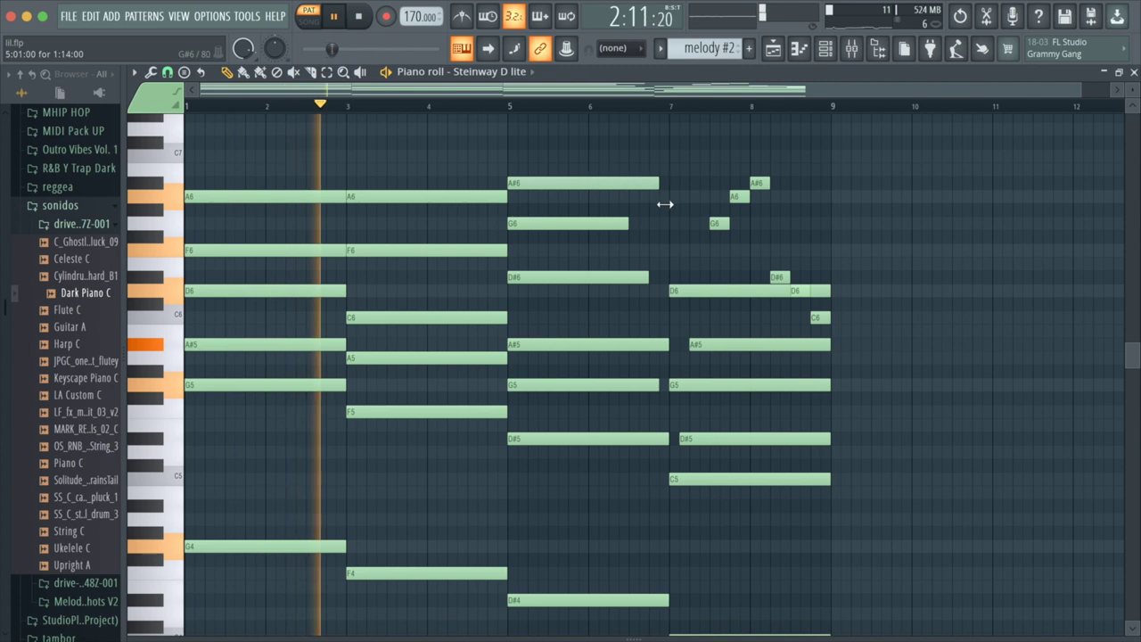
pyautogui.moveTo(638, 223); pyautogui.dragTo(668, 224)
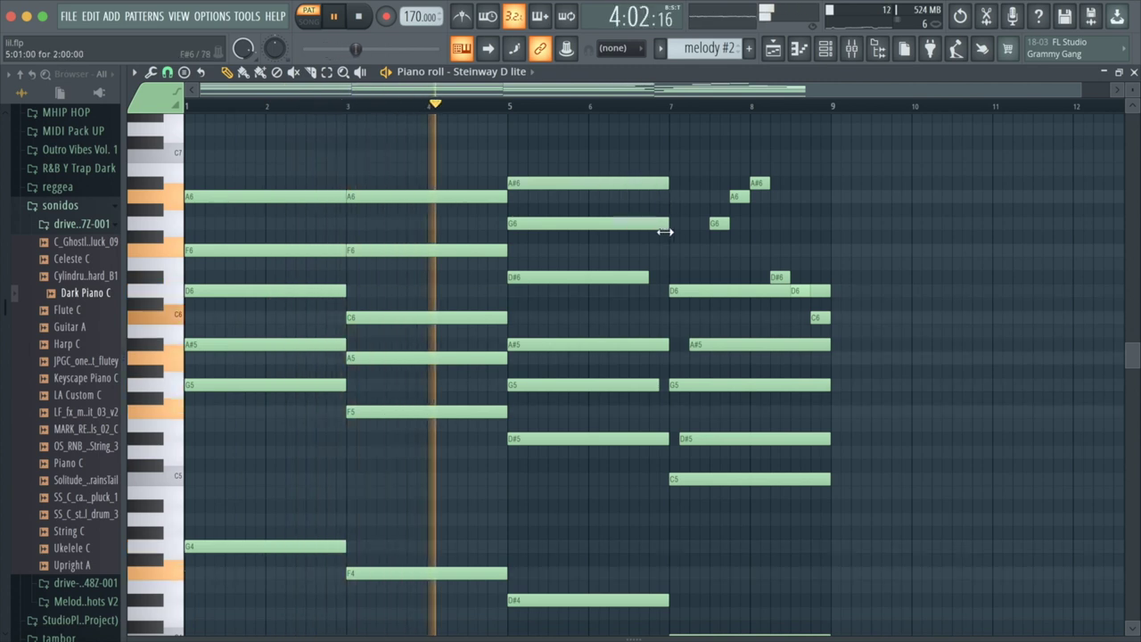
pyautogui.moveTo(649, 276); pyautogui.dragTo(666, 282)
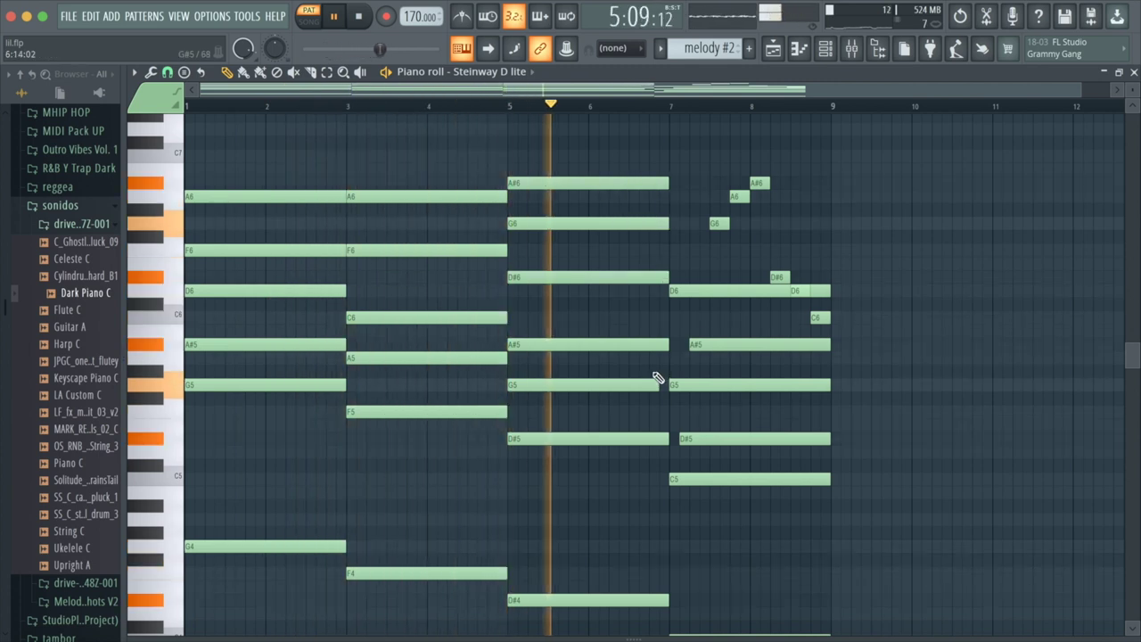
pyautogui.moveTo(668, 382); pyautogui.dragTo(670, 383)
# - Stretch the fourth chord's G6 across bars 7 to 9 and delete the short D#6, D6 and C6 notes
pyautogui.moveTo(721, 224); pyautogui.dragTo(829, 255)
pyautogui.rightClick(780, 277)
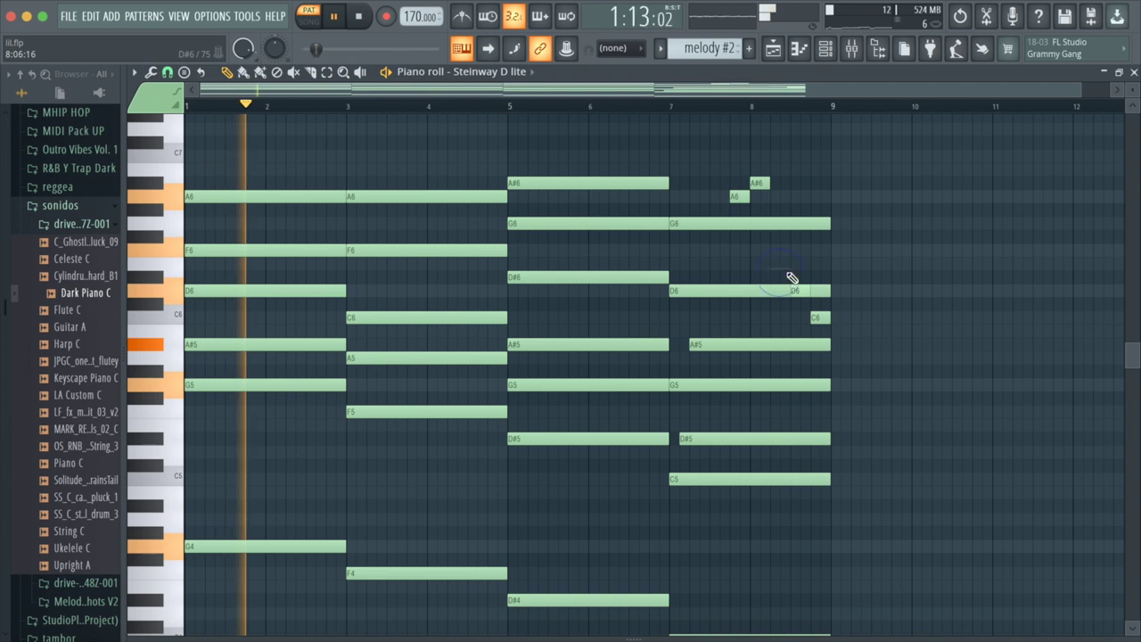
pyautogui.rightClick(797, 290)
pyautogui.rightClick(820, 317)
# - Move the fourth chord's A#5 and D#5 to bar 7 and stretch its A6 across bars 7 to 9
pyautogui.moveTo(720, 346); pyautogui.dragTo(696, 347)
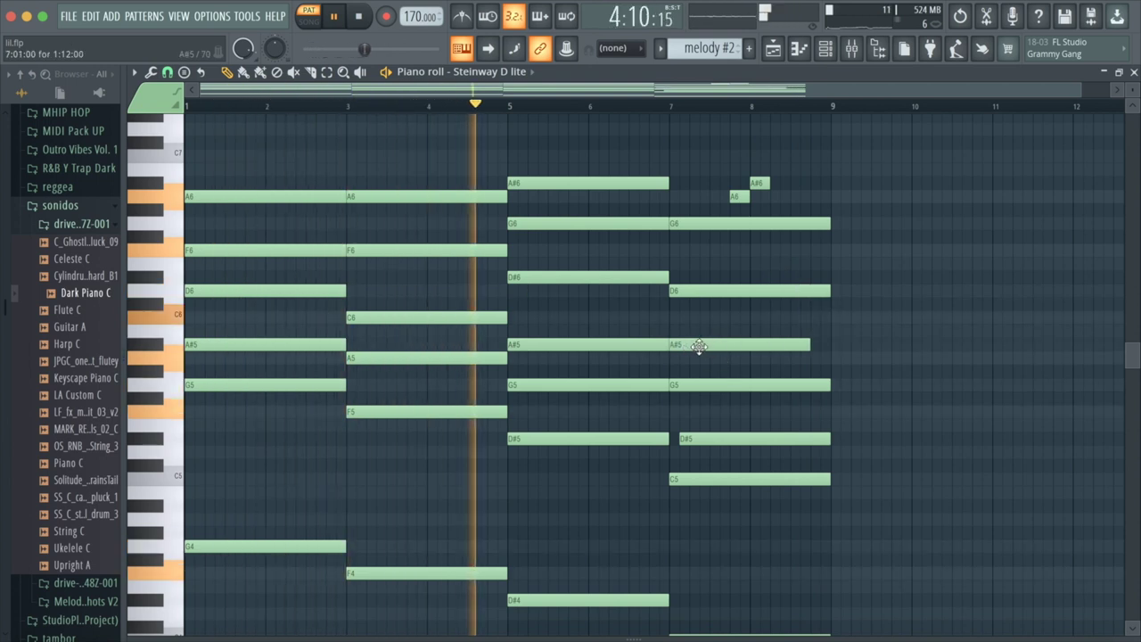
pyautogui.moveTo(701, 438); pyautogui.dragTo(695, 436)
pyautogui.moveTo(734, 196); pyautogui.dragTo(831, 220)
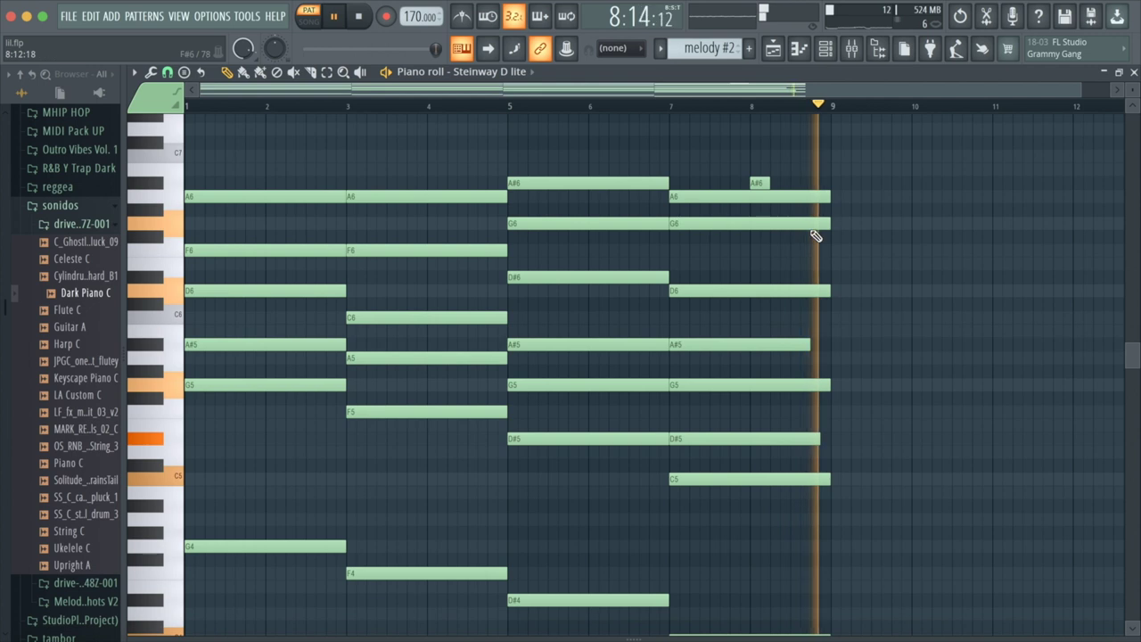
pyautogui.scroll(-3, 812, 234)
# - Return to the playlist, play the song into bar 33, and trim the second melodia 2 clip on Track 2 to end at bar 32
pyautogui.click(773, 53)
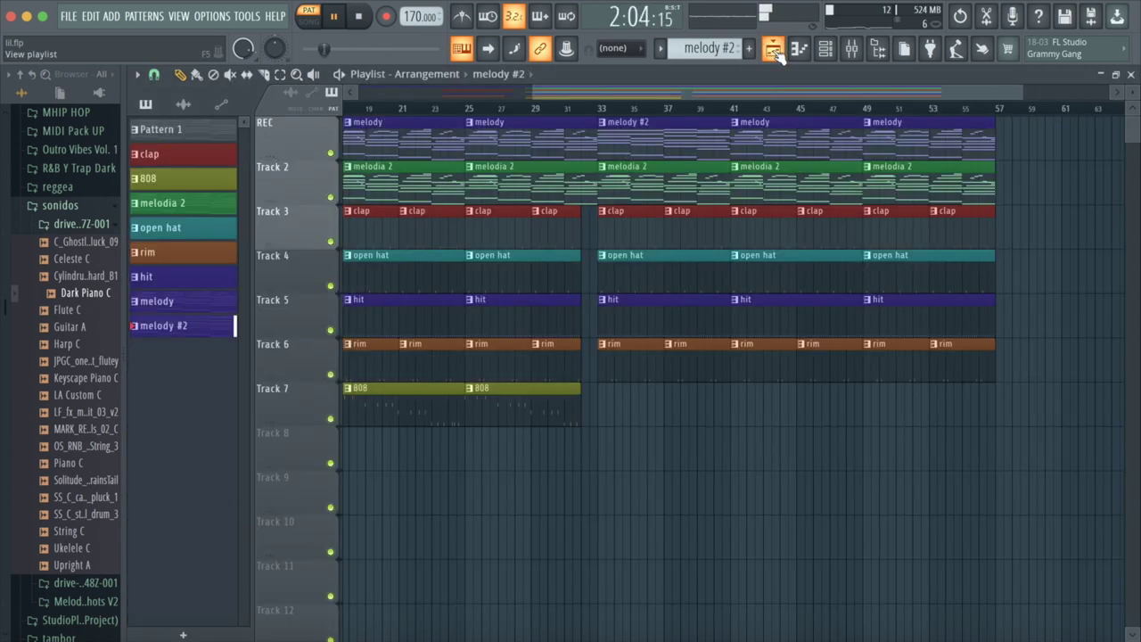
pyautogui.click(540, 109)
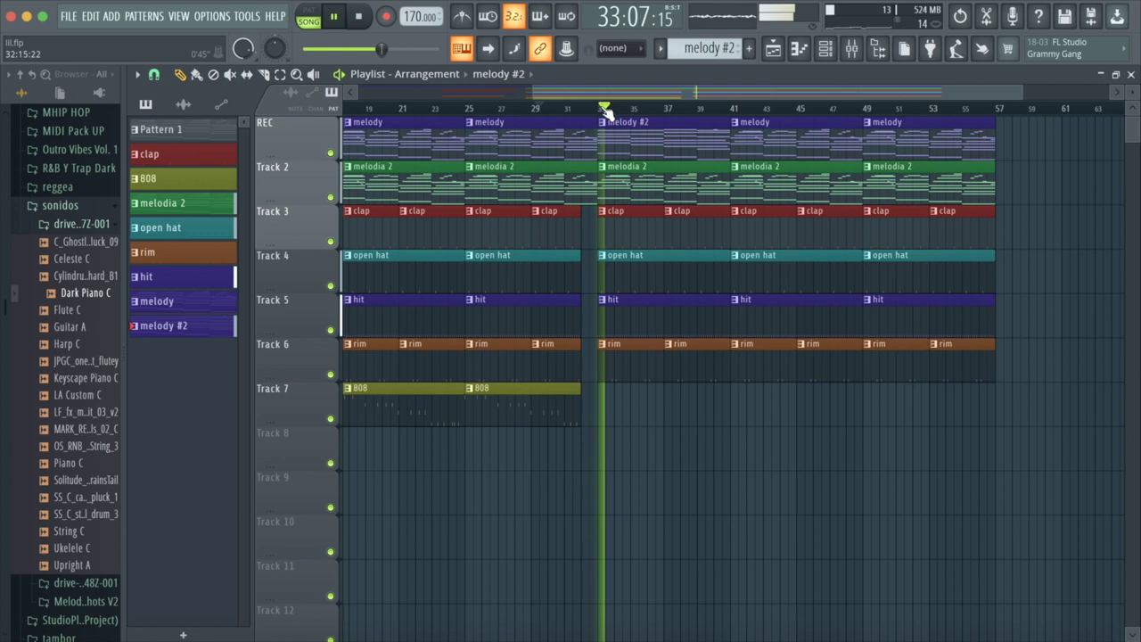
pyautogui.click(500, 108)
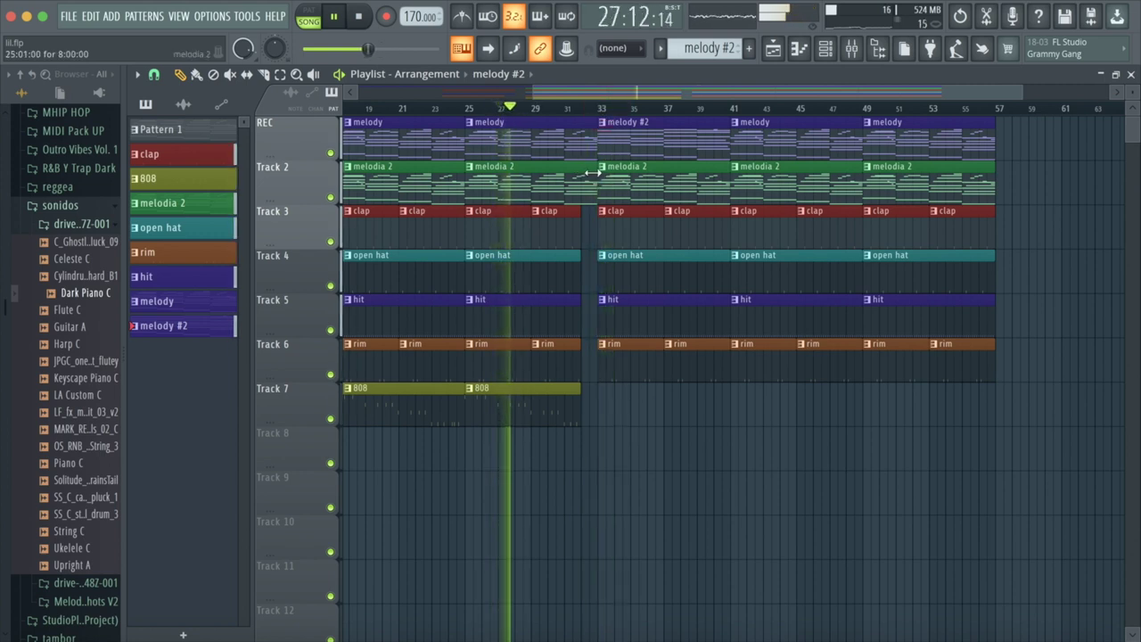
pyautogui.moveTo(592, 171); pyautogui.dragTo(583, 170)
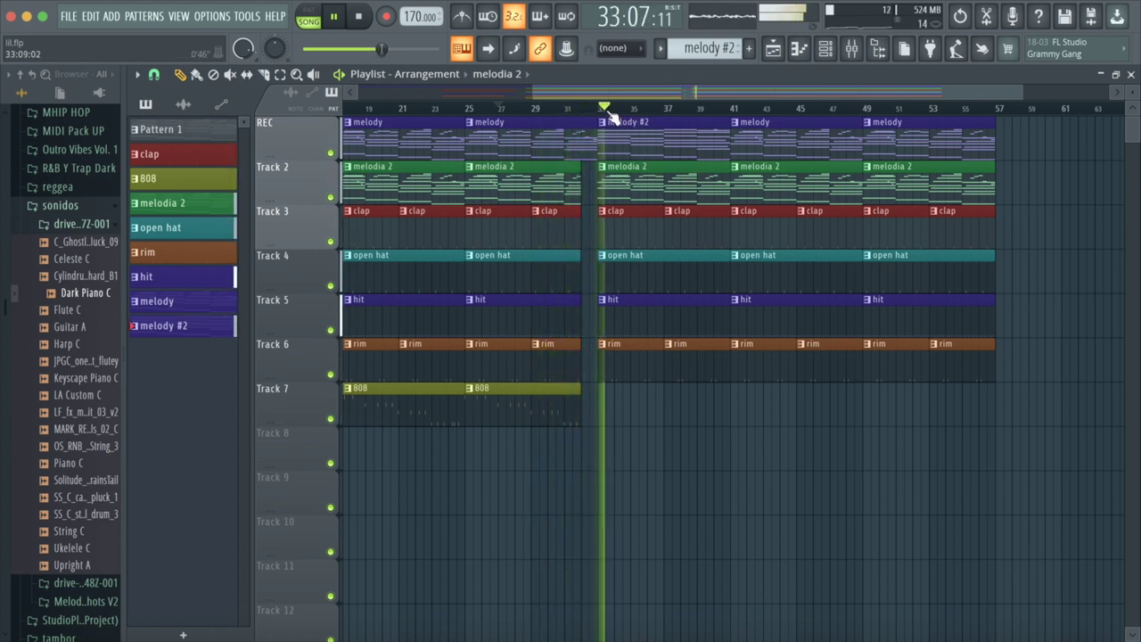
# - Place 808 clips at bars 33 and 41 on Track 7, extending the first to bar 41 and replaying the transition in between
pyautogui.click(562, 410)
pyautogui.click(602, 397)
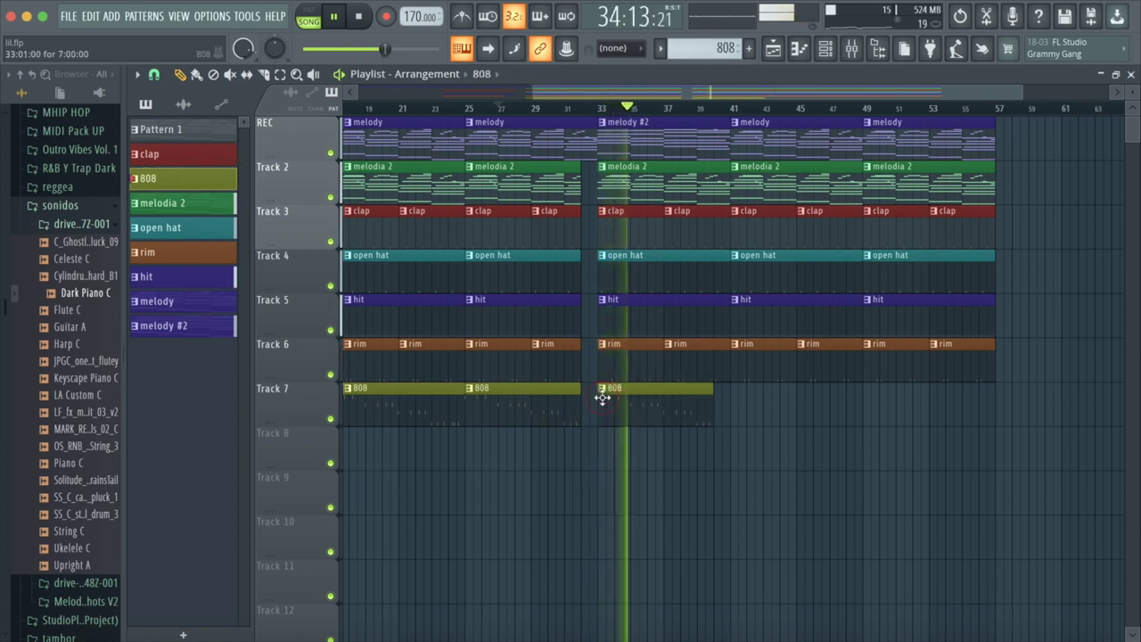
pyautogui.moveTo(633, 108); pyautogui.dragTo(487, 108)
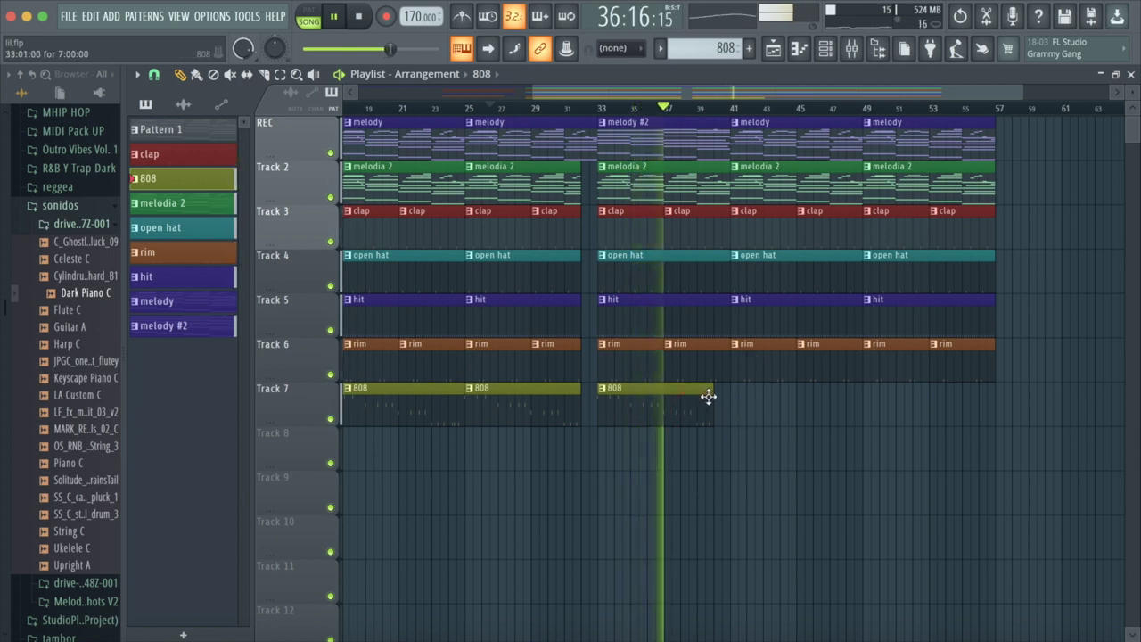
pyautogui.moveTo(713, 395); pyautogui.dragTo(729, 398)
pyautogui.click(735, 398)
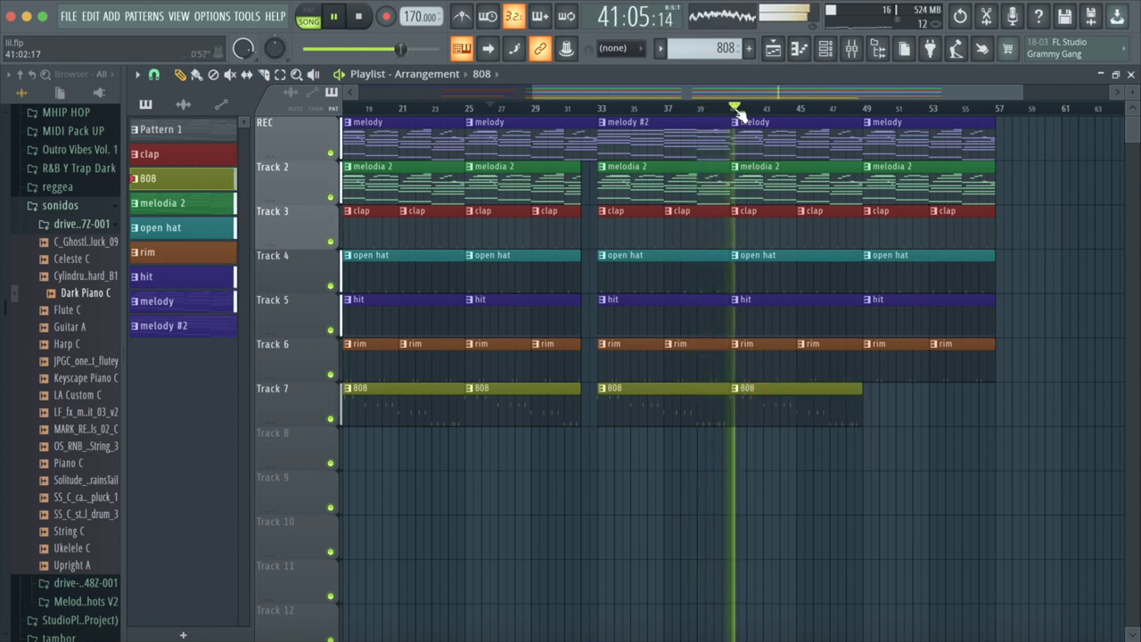
# - Replay the song from about bar 28 and delete the melodia 2 clip at bar 49 on Track 2
pyautogui.moveTo(554, 111); pyautogui.dragTo(511, 111)
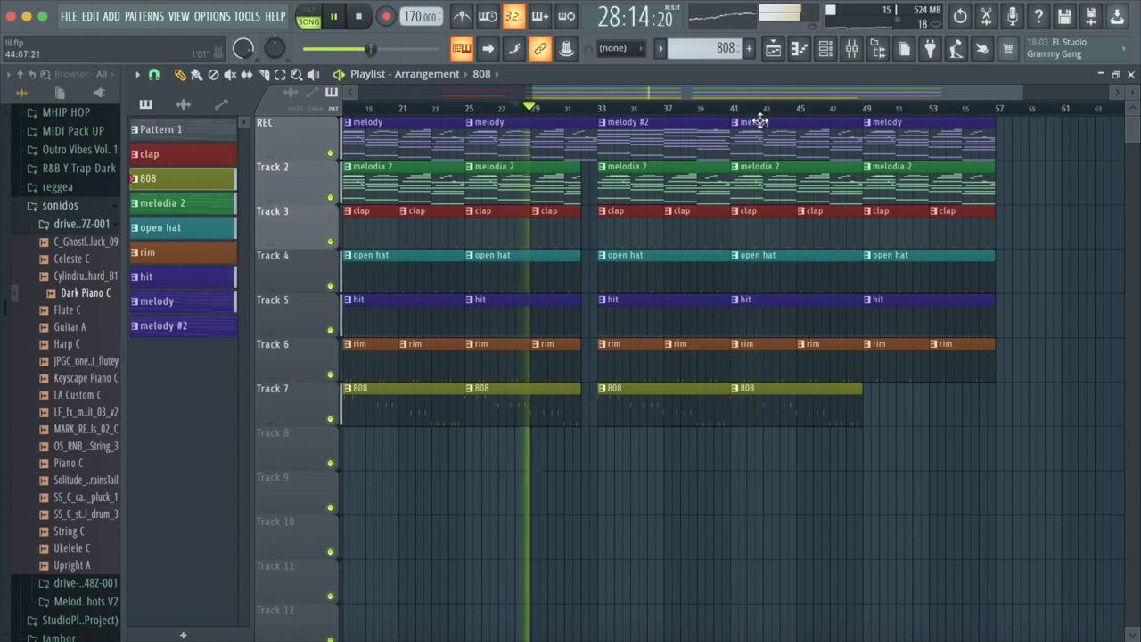
pyautogui.moveTo(533, 92); pyautogui.dragTo(411, 94)
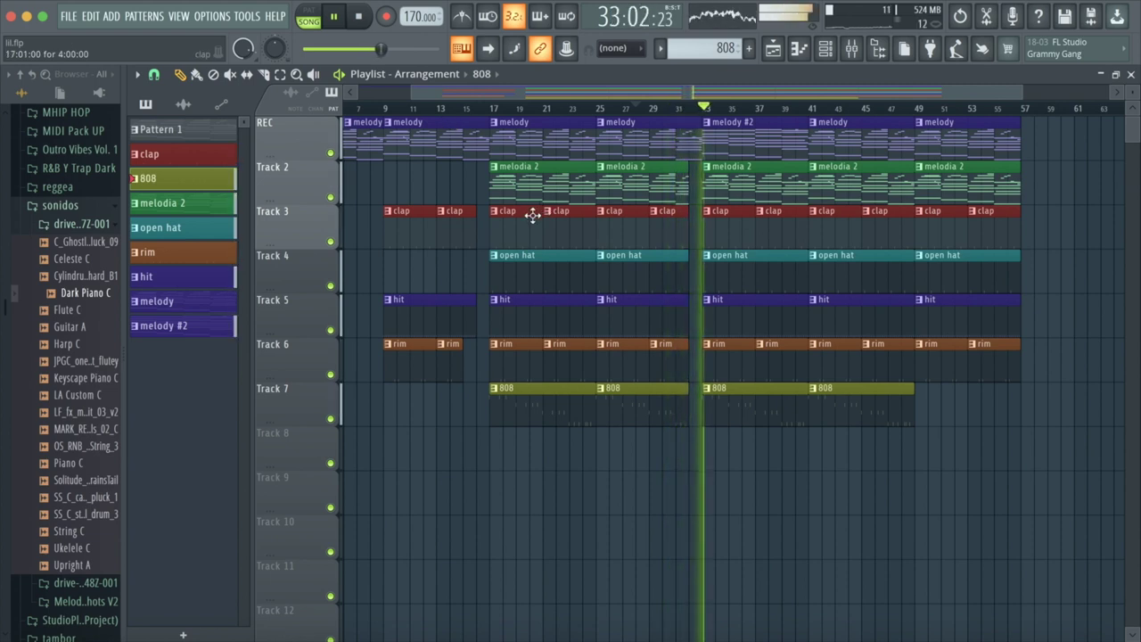
pyautogui.hscroll(7, 878, 296)
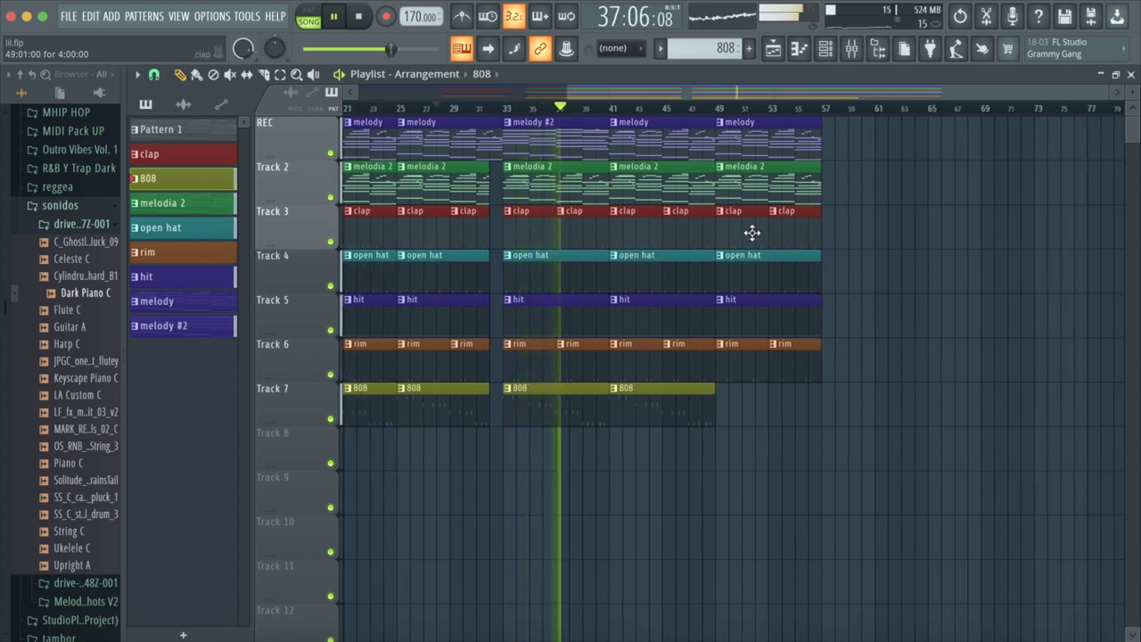
pyautogui.rightClick(781, 180)
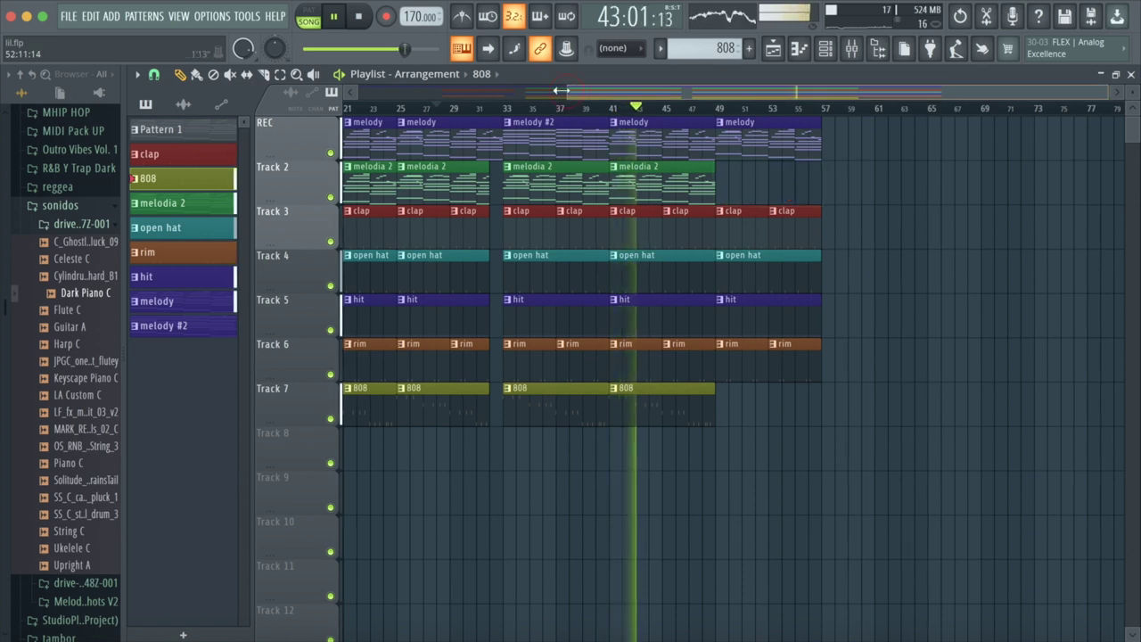
# - Trim the clap, open hat, hit, rim and 808 clips before bar 49 to end at bar 48, replaying that transition
pyautogui.moveTo(564, 90); pyautogui.dragTo(432, 90)
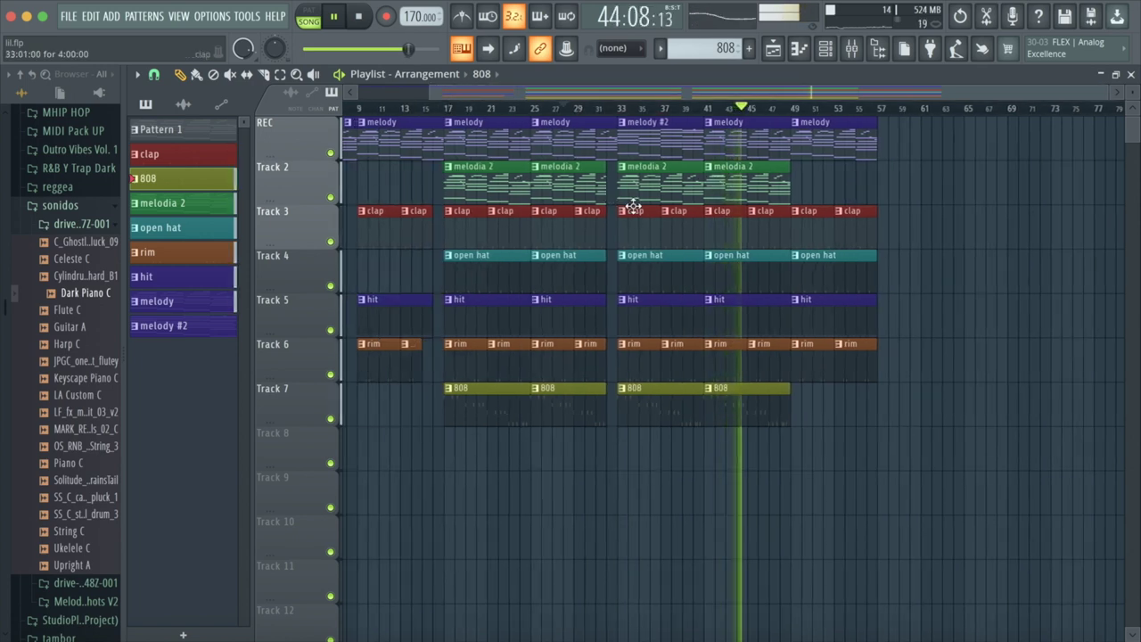
pyautogui.hscroll(3, 633, 205)
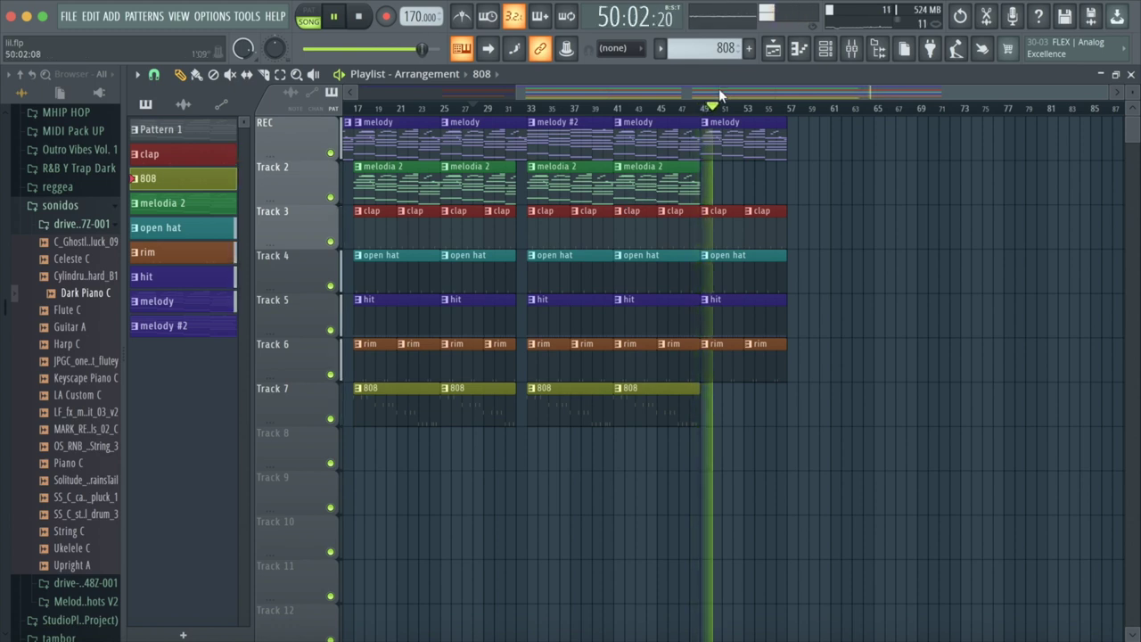
pyautogui.click(643, 108)
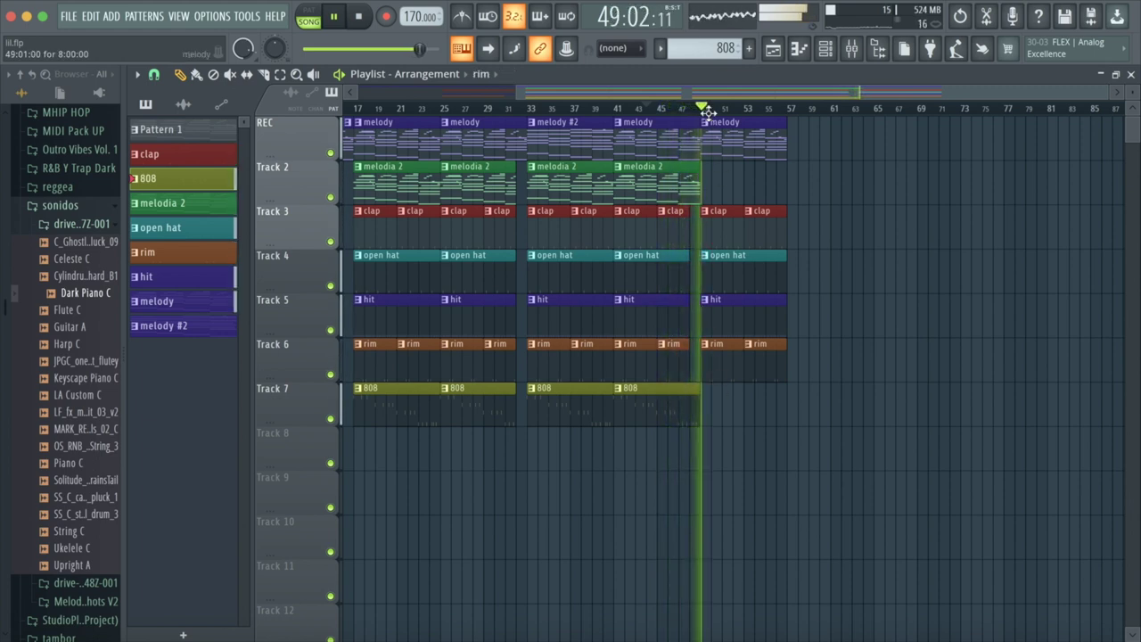
pyautogui.click(657, 107)
pyautogui.moveTo(699, 409); pyautogui.dragTo(689, 409)
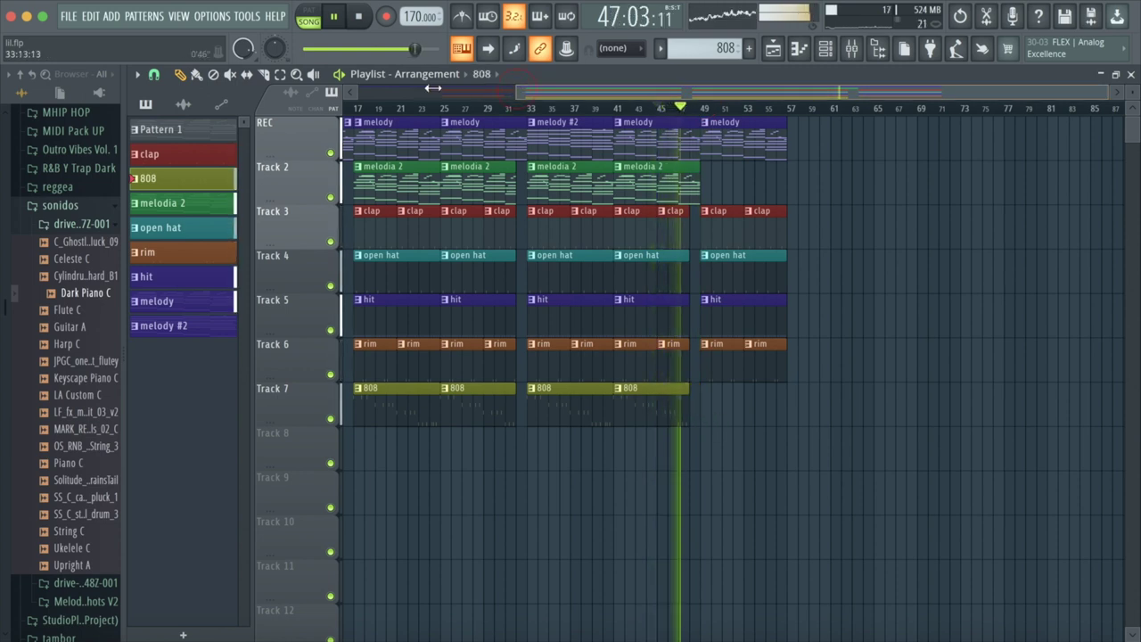
pyautogui.moveTo(516, 87); pyautogui.dragTo(357, 89)
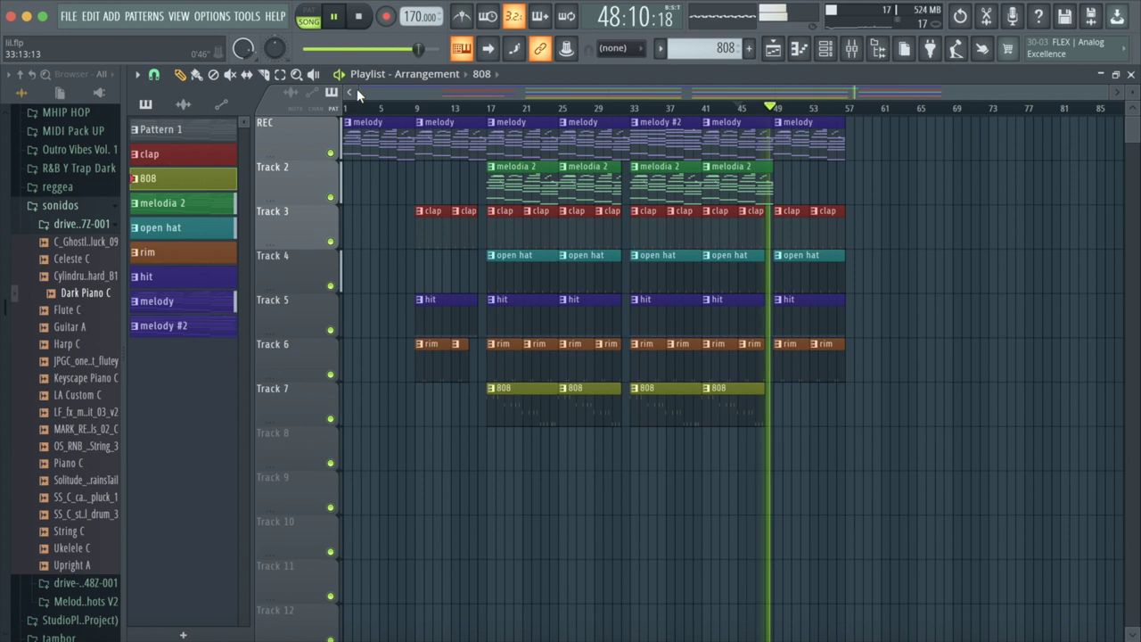
# - Replay the transition into bar 49 and delete the hit clip at bar 49 on Track 5
pyautogui.moveTo(394, 94); pyautogui.dragTo(724, 178)
pyautogui.click(455, 107)
pyautogui.rightClick(561, 316)
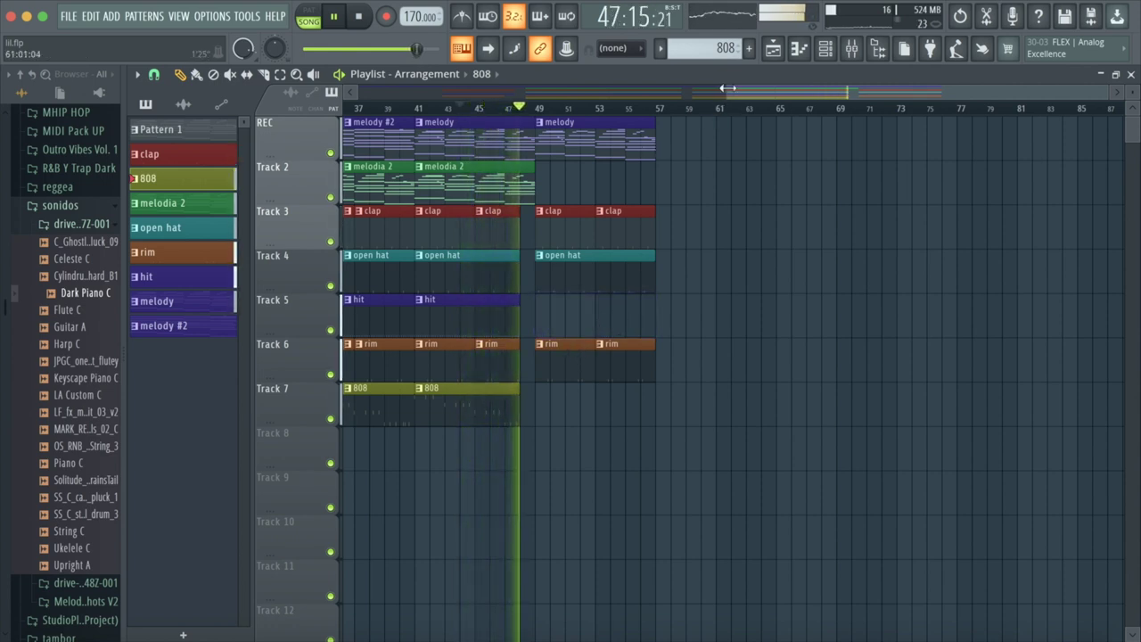
pyautogui.moveTo(728, 87); pyautogui.dragTo(433, 96)
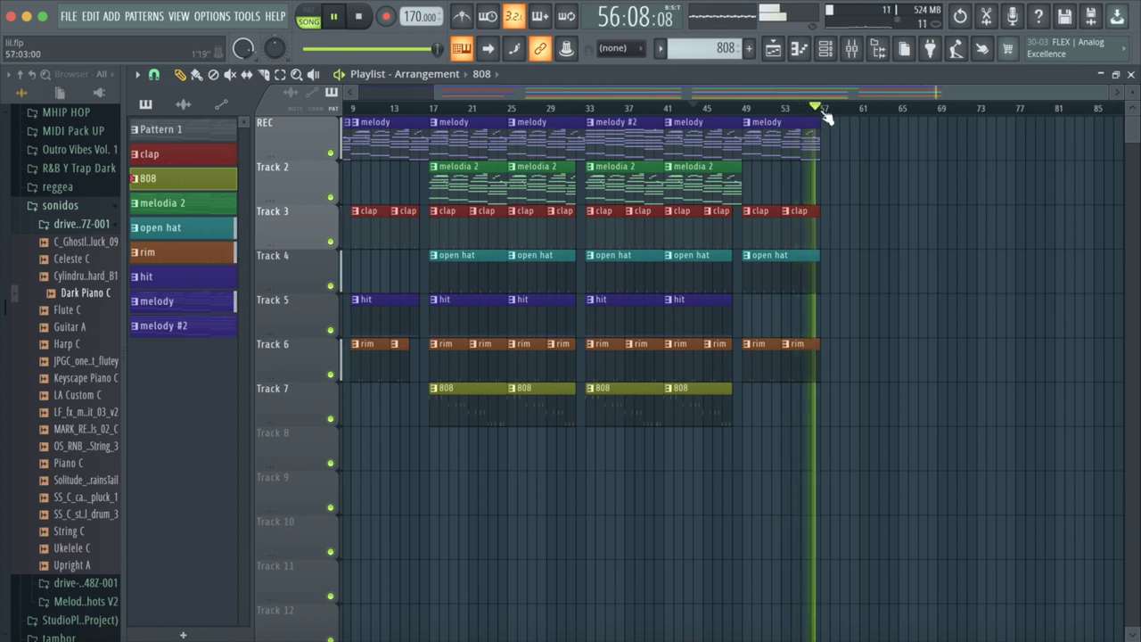
# - Replay the song from about bar 30 and try the section without the melodia 2 clip at bar 33 on Track 2
pyautogui.click(565, 101)
pyautogui.moveTo(567, 99)
pyautogui.mouseDown()
pyautogui.moveTo(616, 96)
pyautogui.moveTo(575, 116)
pyautogui.mouseUp()
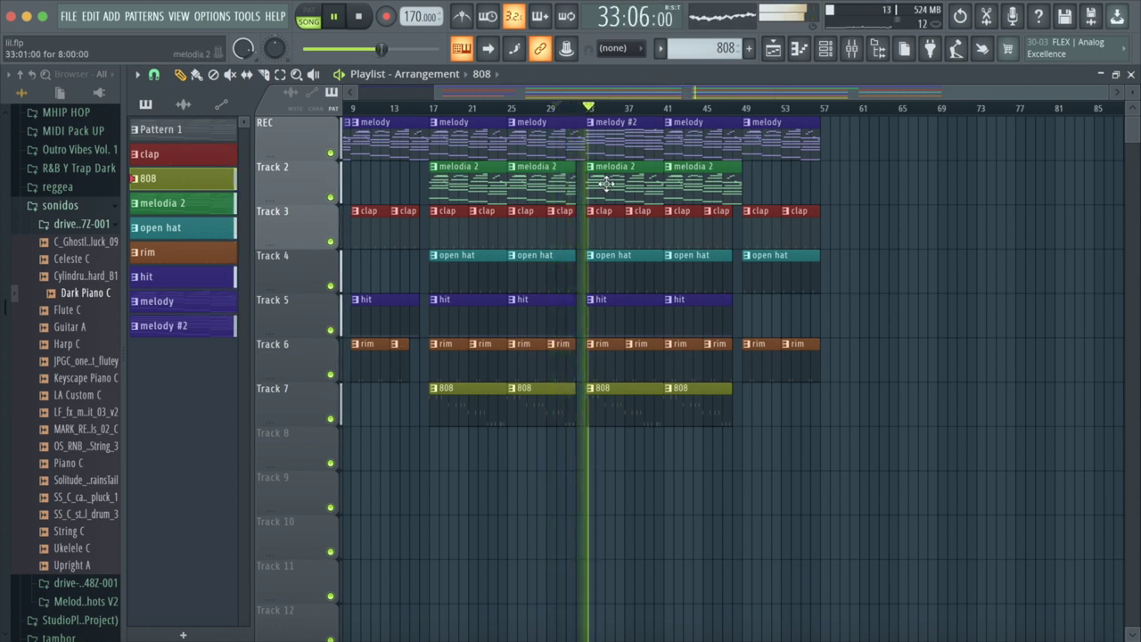
pyautogui.rightClick(658, 164)
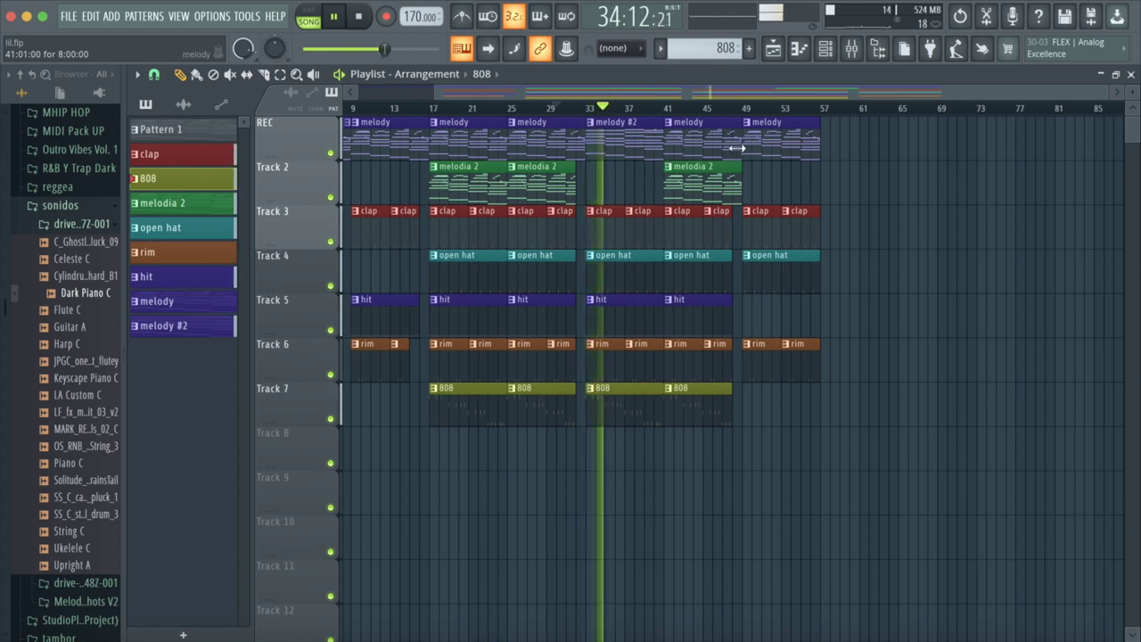
pyautogui.click(553, 111)
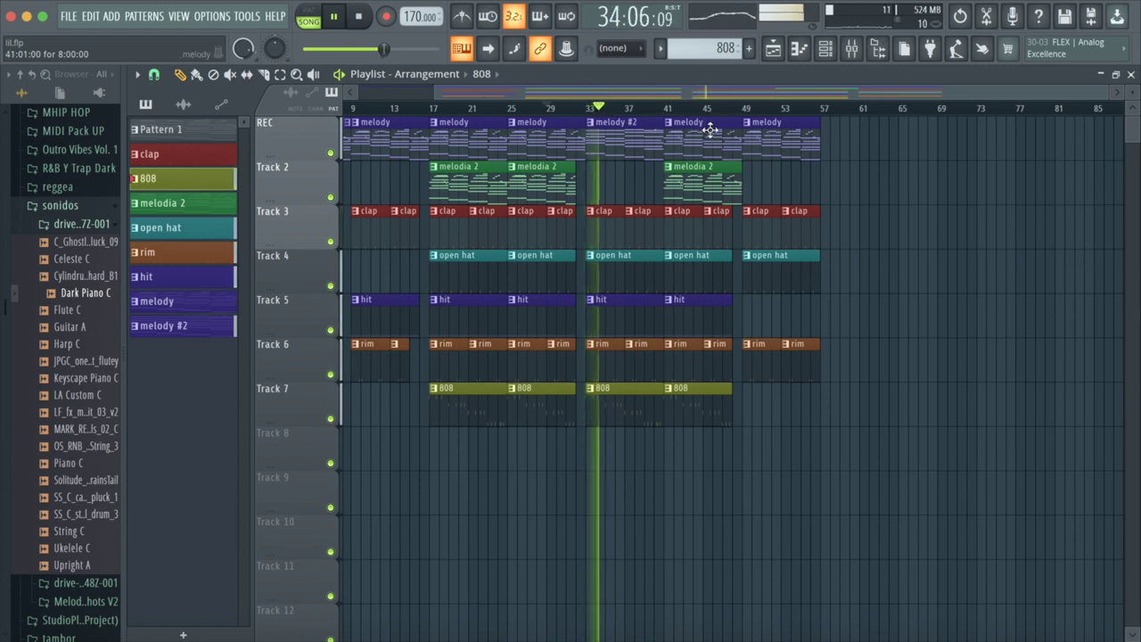
# - Pause playback, place a melodia 2 clip at bar 33 on Track 2, and make it a unique pattern
pyautogui.click(336, 17)
pyautogui.click(596, 169)
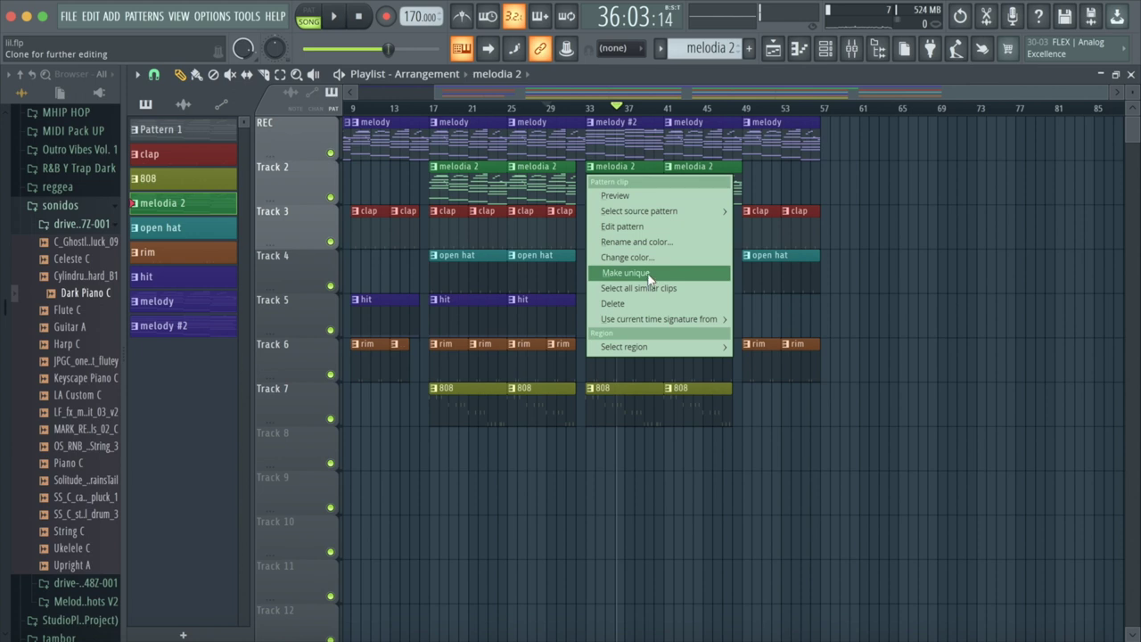
pyautogui.click(624, 274)
# - Copy the Steinway D lite notes of melody #2 into the GMS channel of melodia 2 #2 and play the song in the playlist
pyautogui.doubleClick(626, 125)
pyautogui.rightClick(273, 323)
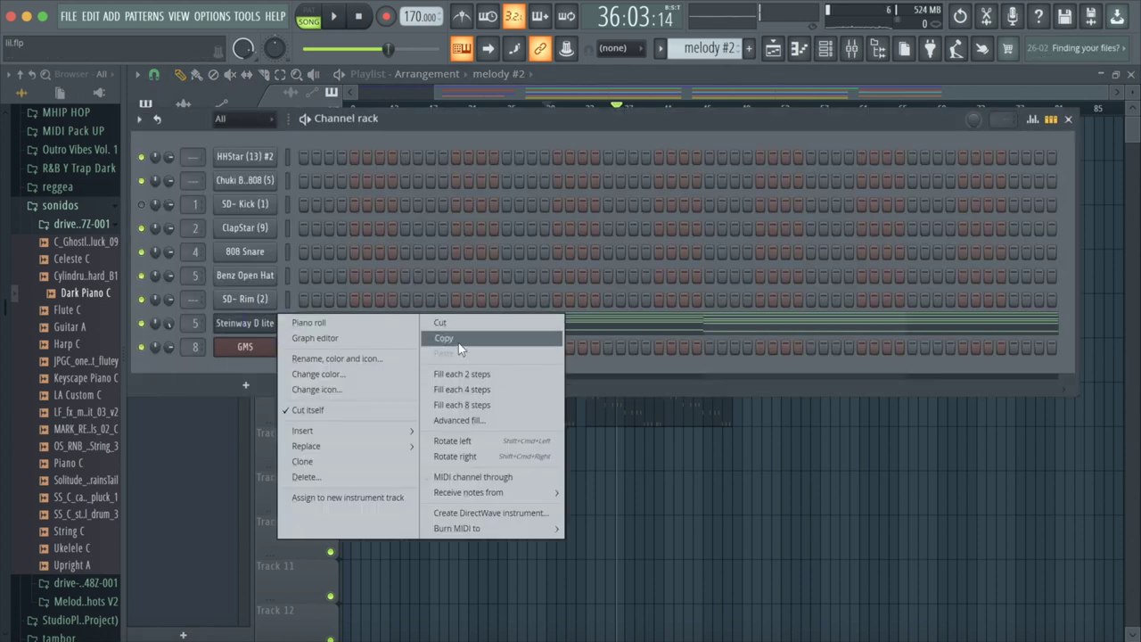
pyautogui.click(458, 339)
pyautogui.click(661, 48)
pyautogui.click(700, 131)
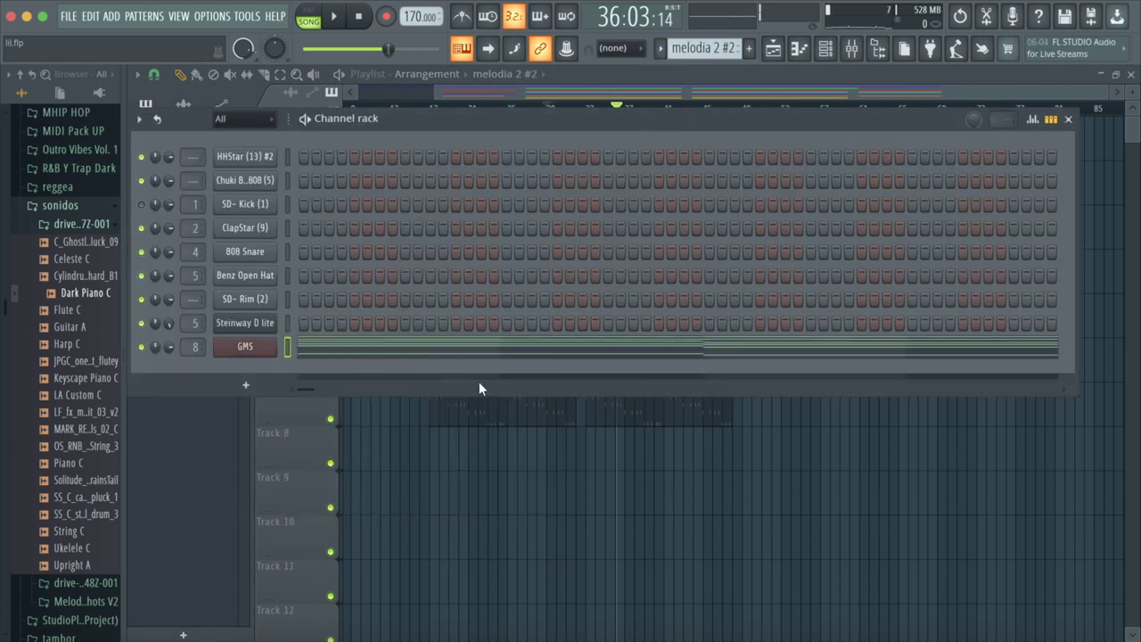
pyautogui.click(772, 50)
pyautogui.click(337, 16)
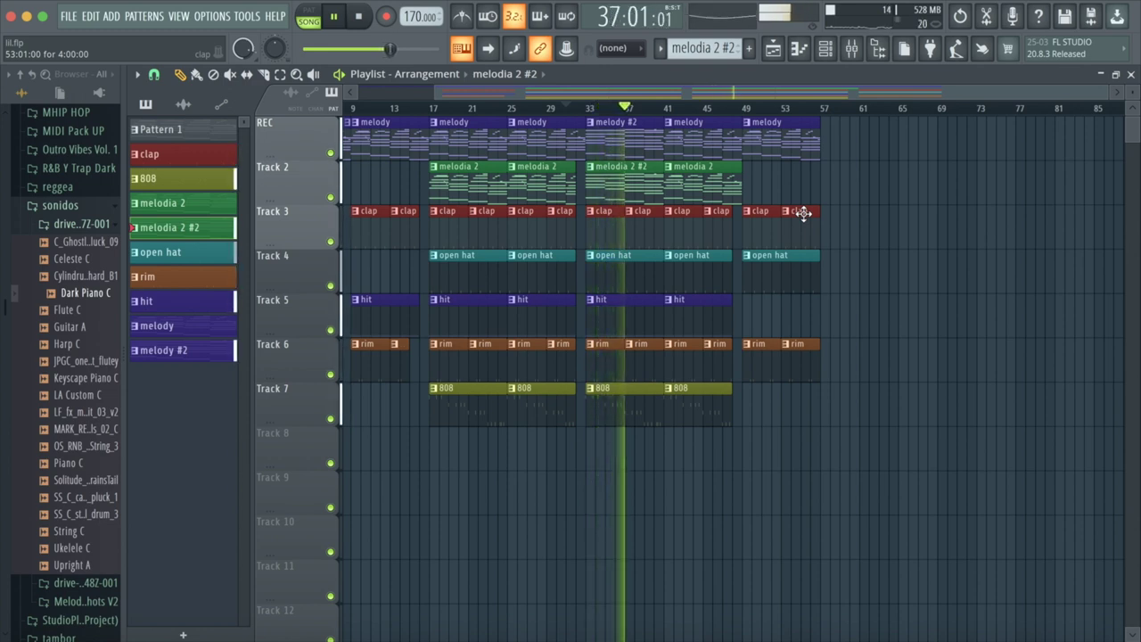
# - Play the melody #2 pattern on its own and examine its Steinway D lite chord notes in the piano roll, returning to the playlist
pyautogui.click(335, 17)
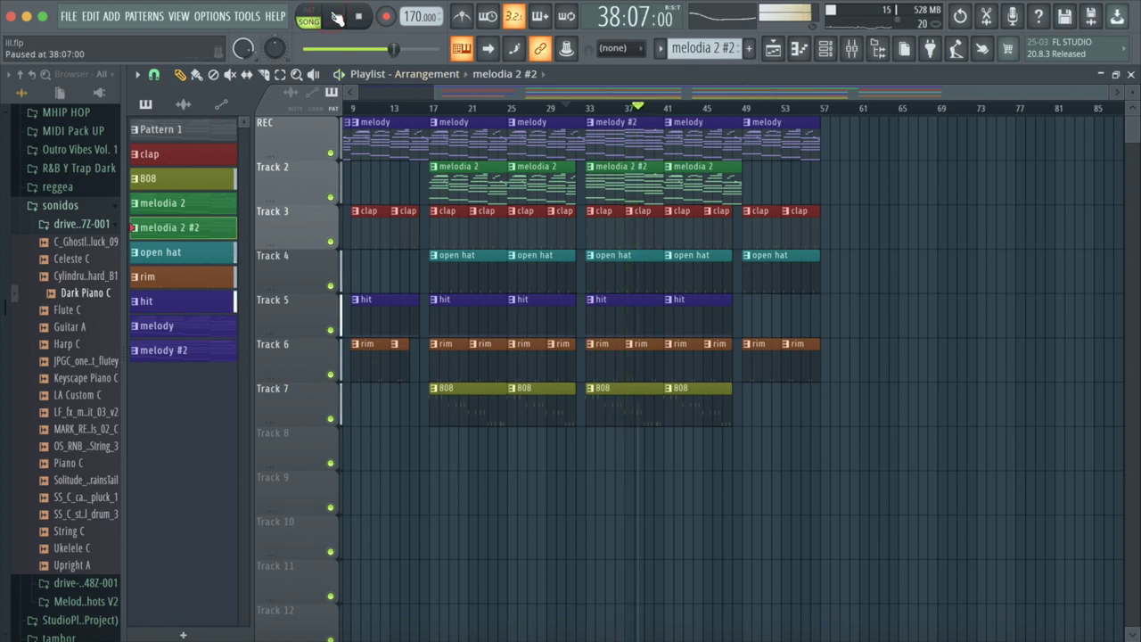
pyautogui.click(805, 50)
pyautogui.click(825, 49)
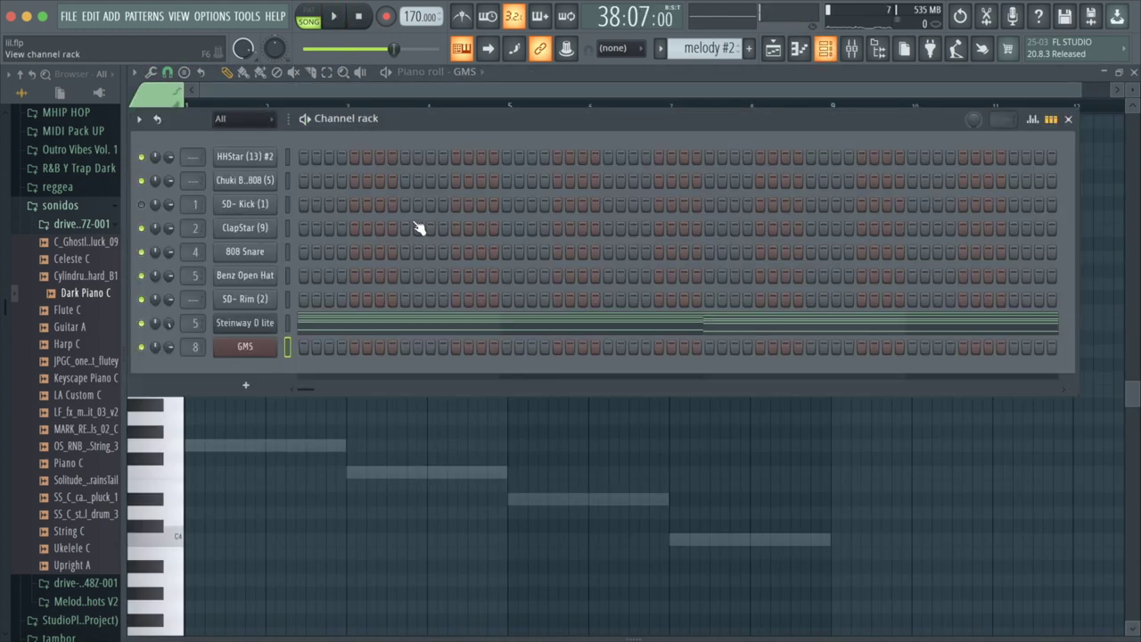
pyautogui.click(291, 323)
pyautogui.click(801, 51)
pyautogui.click(308, 18)
pyautogui.click(335, 17)
pyautogui.scroll(-5, 551, 282)
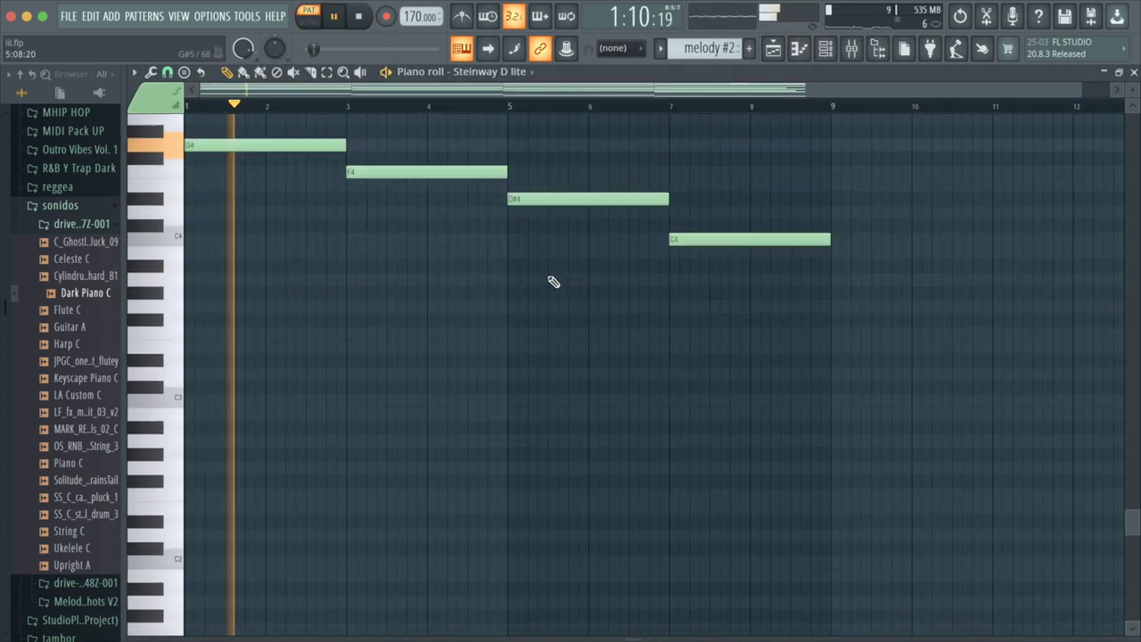
pyautogui.scroll(5, 550, 282)
pyautogui.scroll(4, 551, 282)
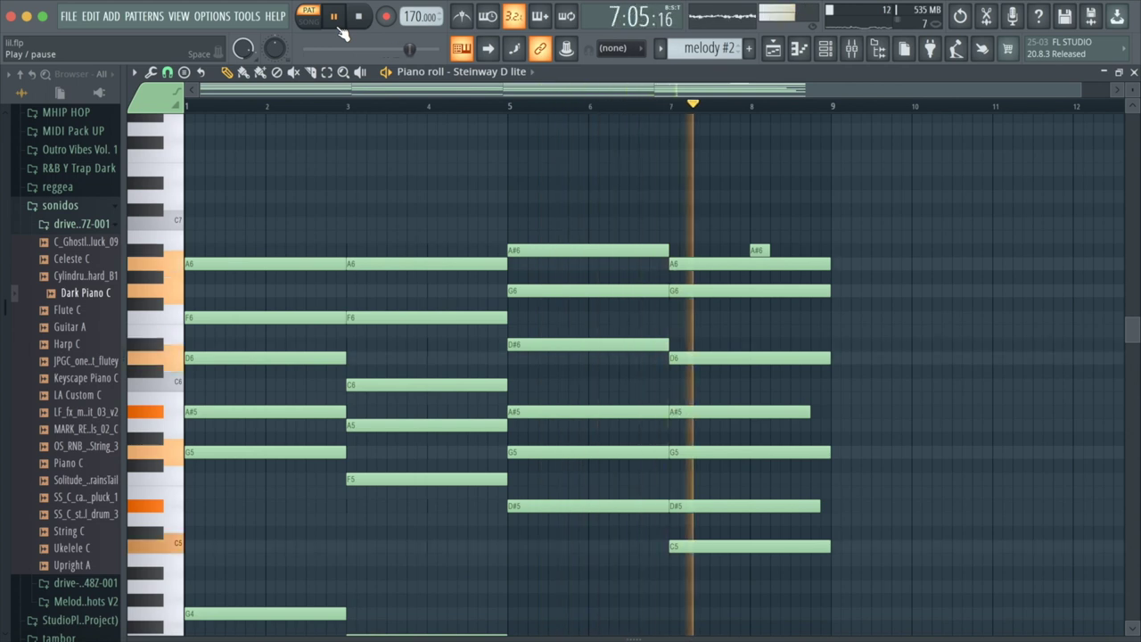
pyautogui.click(776, 49)
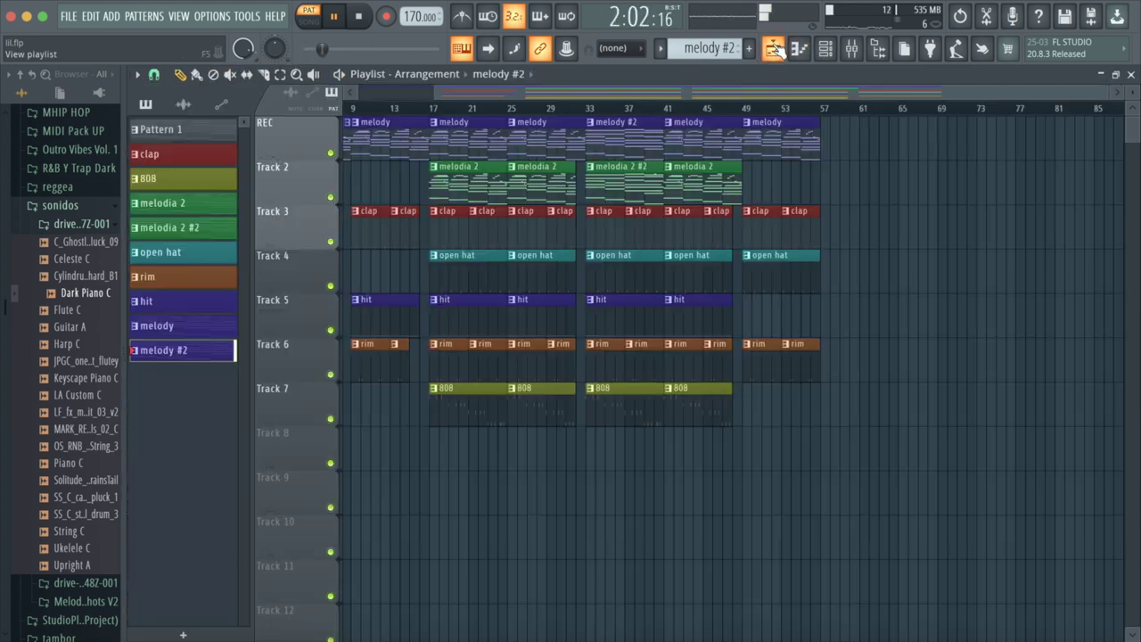
# - Play the song from about bar 30 and replace the melodia 2 clip at bar 41 on Track 2 with melodia 2 #2
pyautogui.click(564, 109)
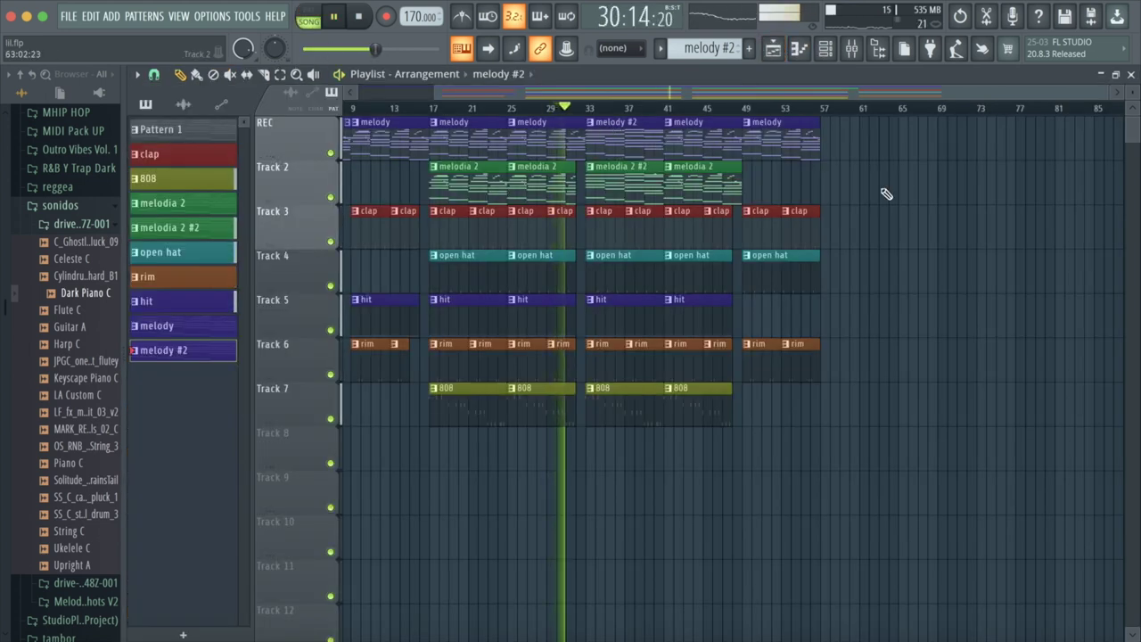
pyautogui.rightClick(726, 187)
pyautogui.click(648, 173)
pyautogui.click(666, 172)
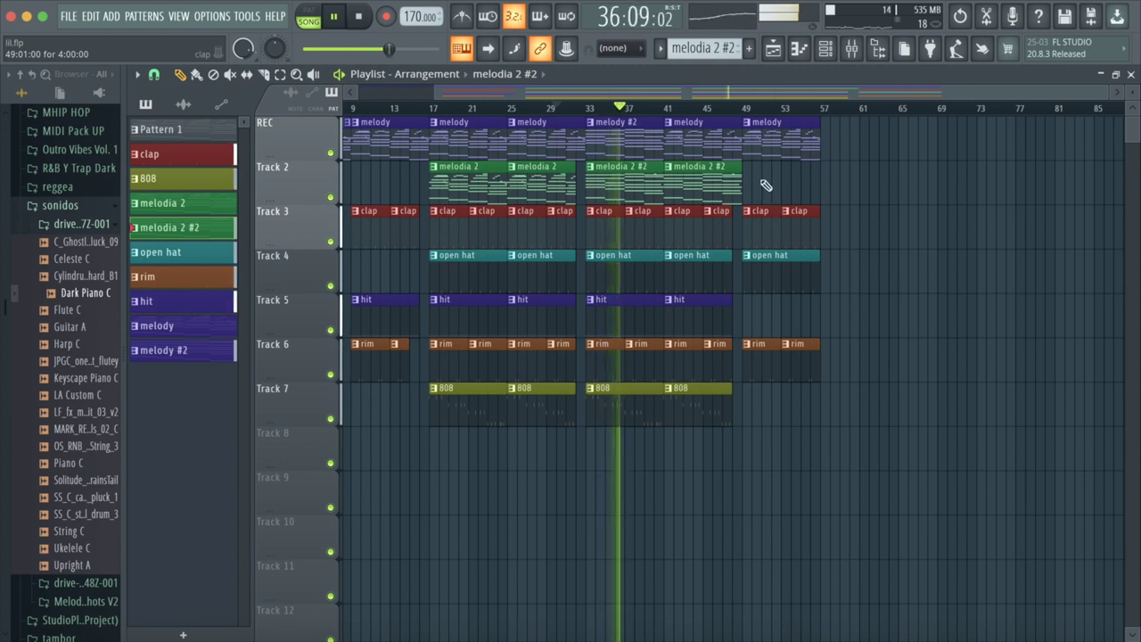
pyautogui.moveTo(432, 91)
pyautogui.mouseDown()
pyautogui.moveTo(522, 101)
pyautogui.moveTo(434, 114)
pyautogui.mouseUp()
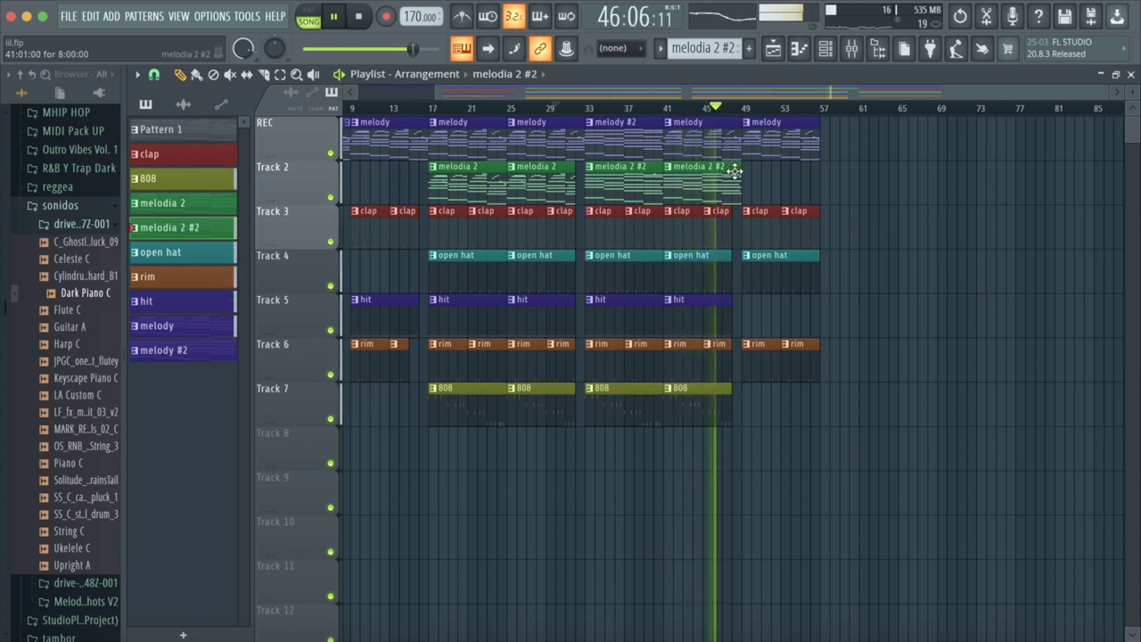
# - Place a melody clip at bar 57 on the REC track and a melodia 2 #2 clip at bar 57 on Track 2
pyautogui.click(774, 140)
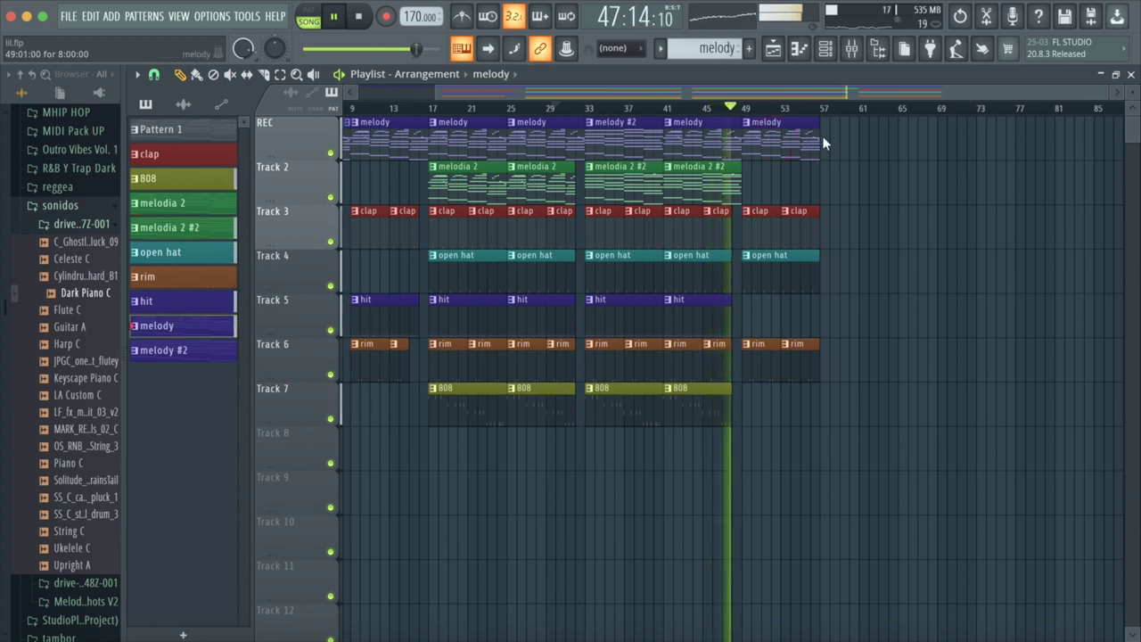
pyautogui.click(826, 141)
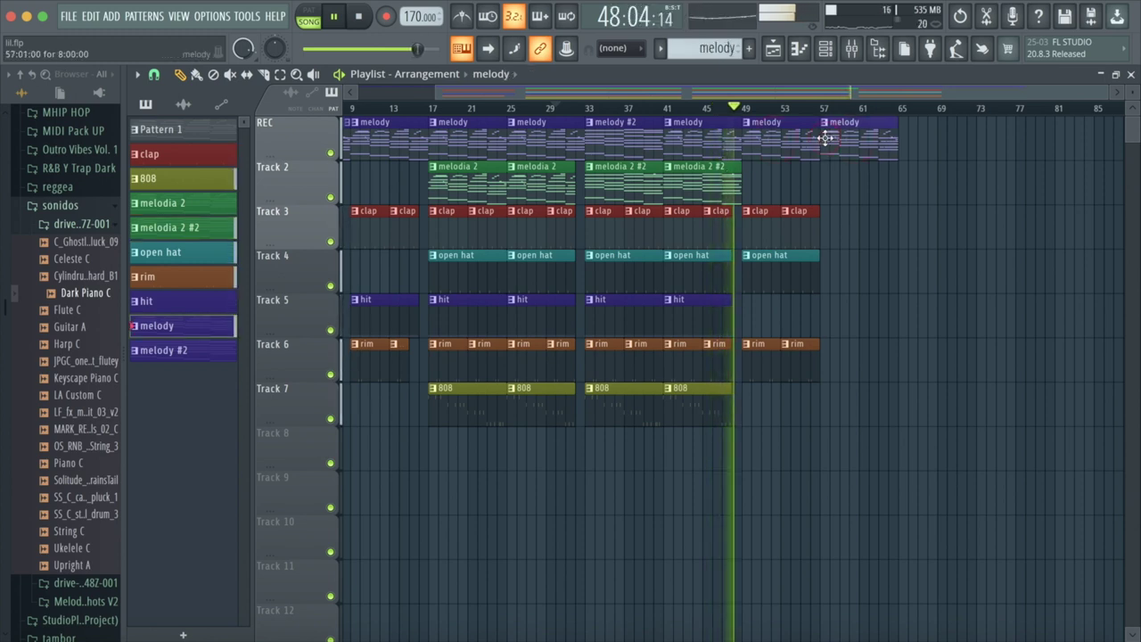
pyautogui.click(693, 175)
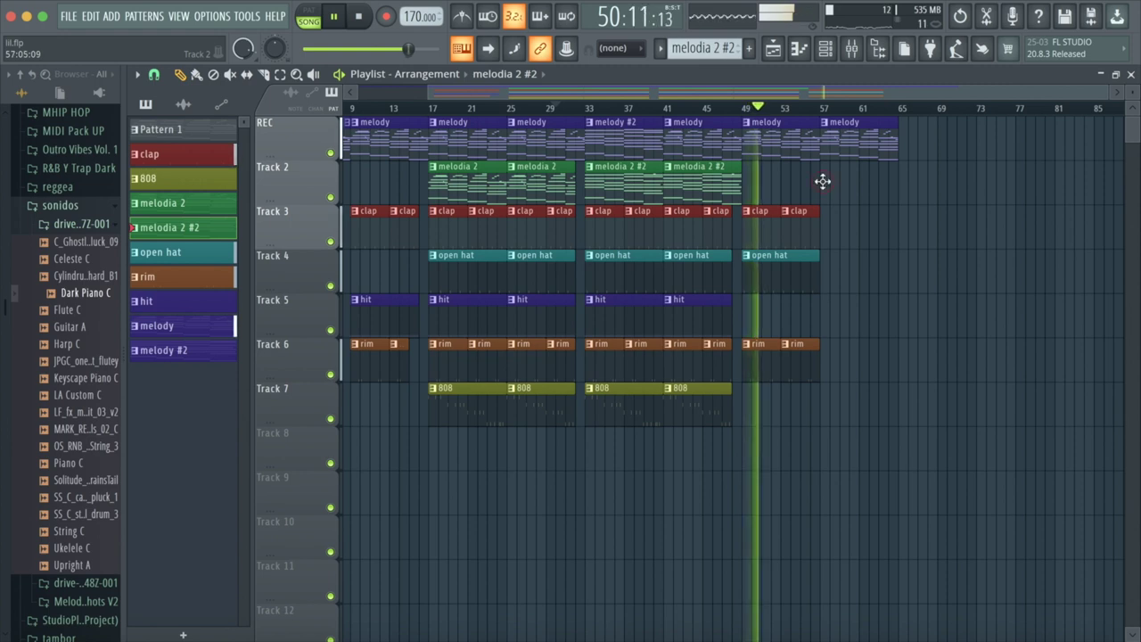
pyautogui.click(824, 183)
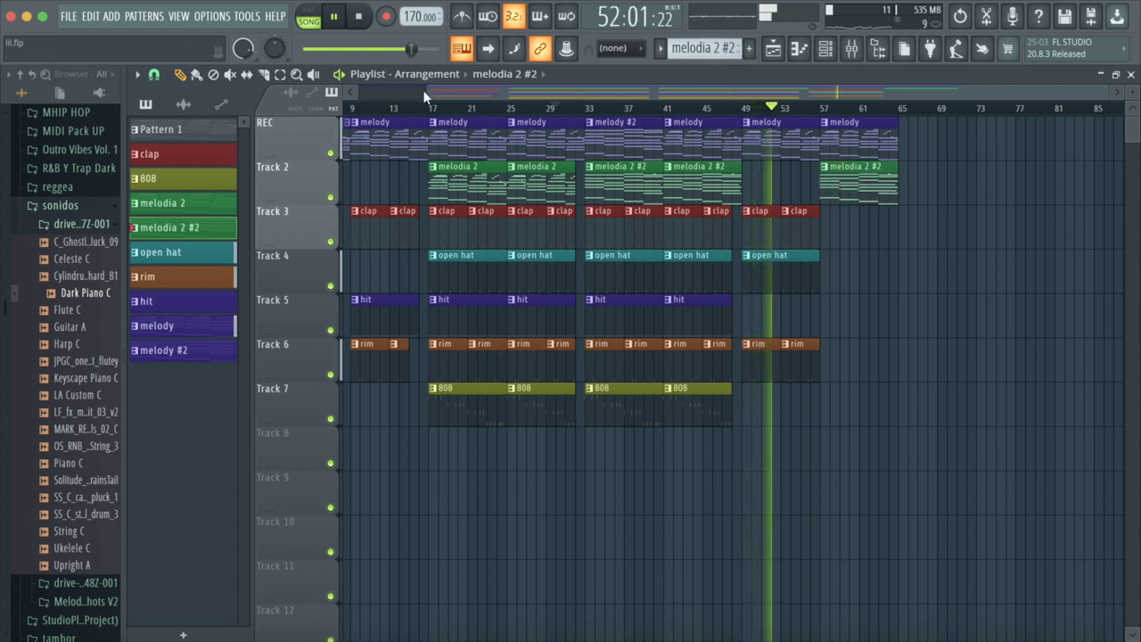
# - Select all clips on every track from bar 17 onward, duplicate them to start at bar 65, and play through the copied section before pausing
pyautogui.moveTo(437, 96); pyautogui.dragTo(350, 91)
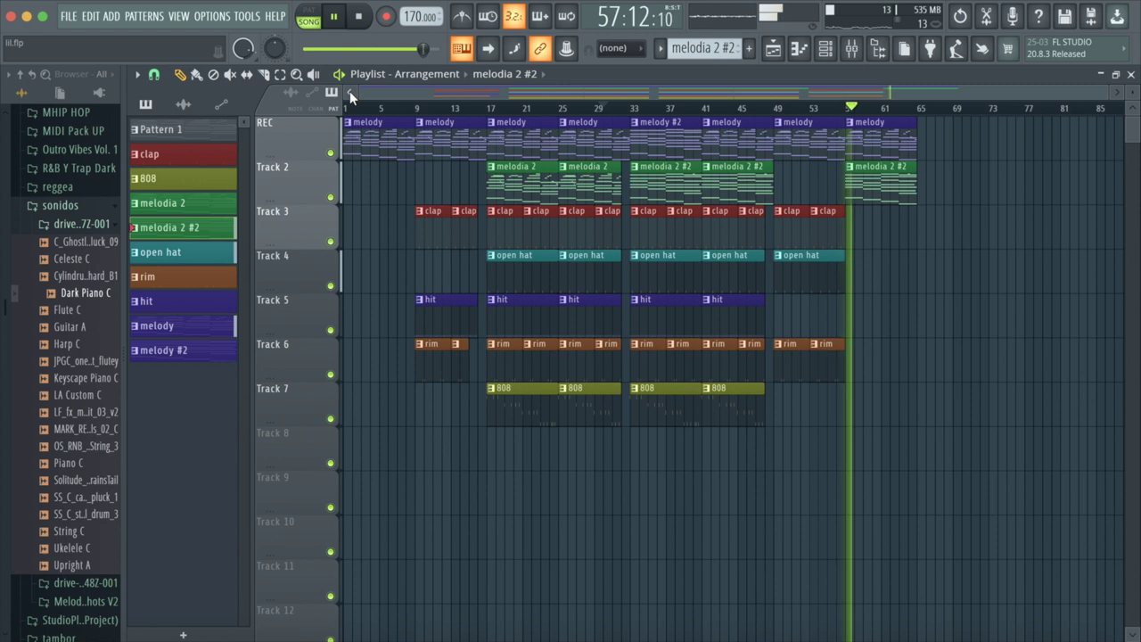
pyautogui.click(280, 79)
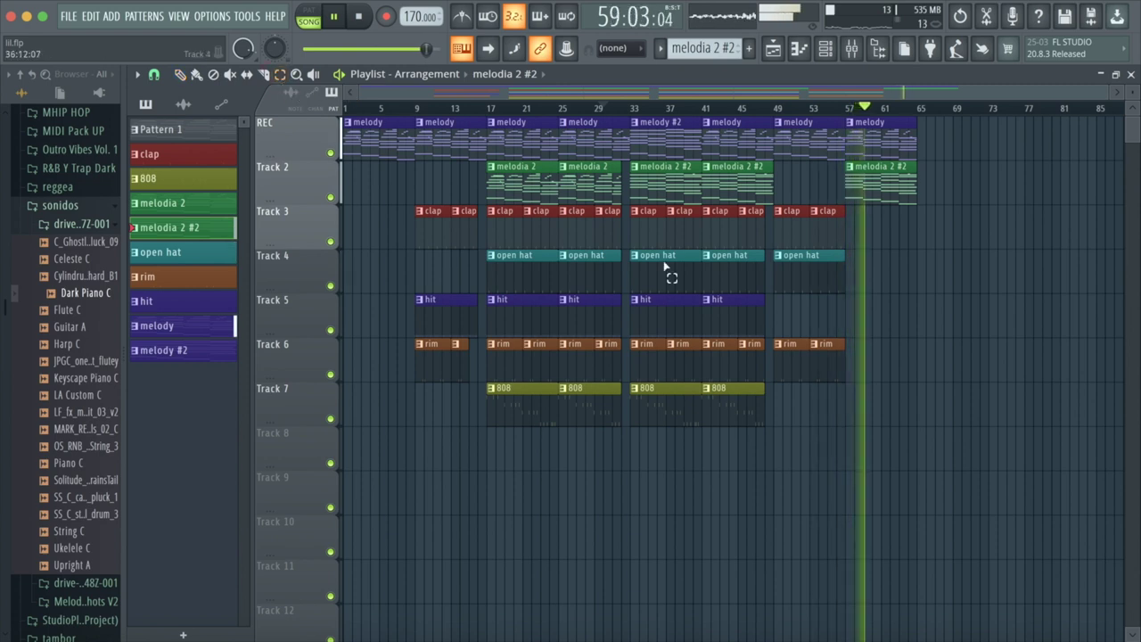
pyautogui.moveTo(1016, 470); pyautogui.dragTo(501, 118)
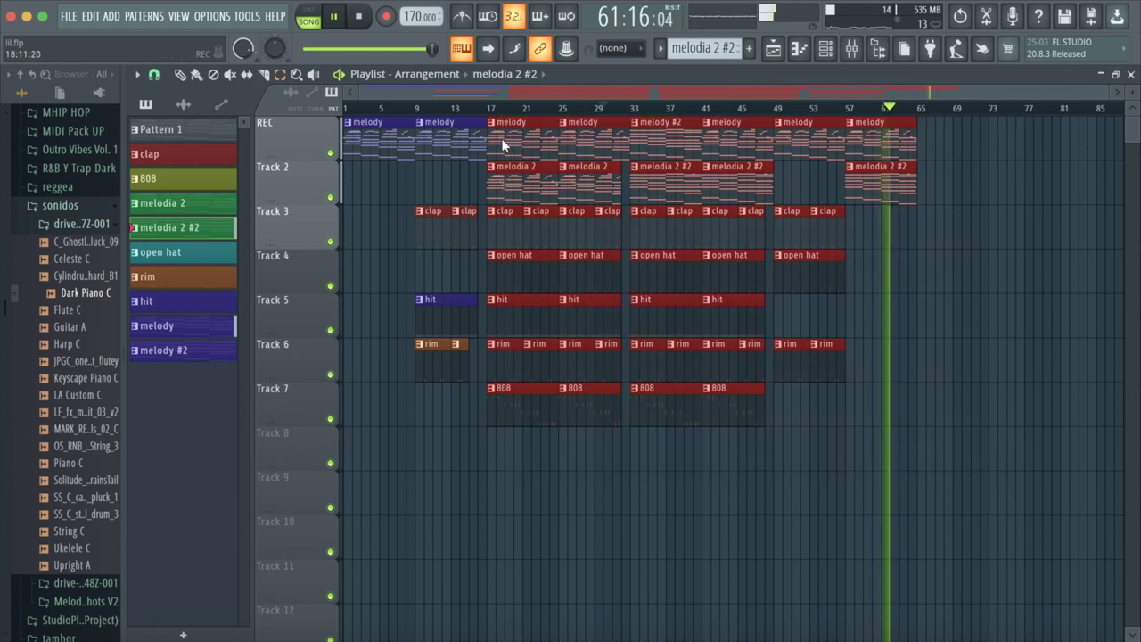
pyautogui.hotkey('ctrl', 'b')
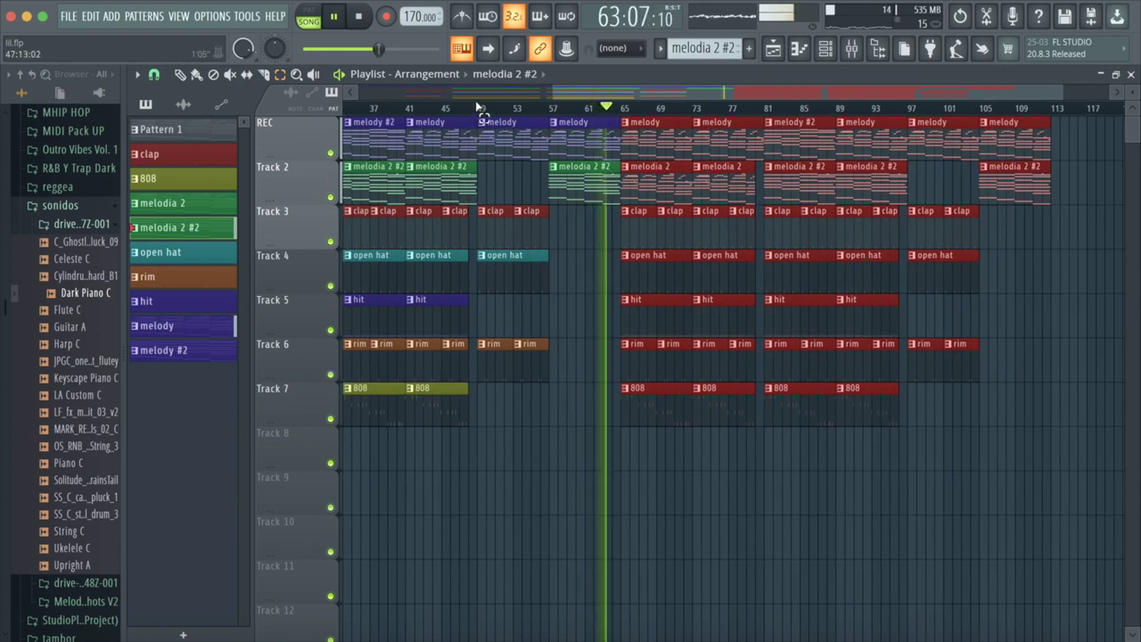
pyautogui.moveTo(539, 97); pyautogui.dragTo(335, 101)
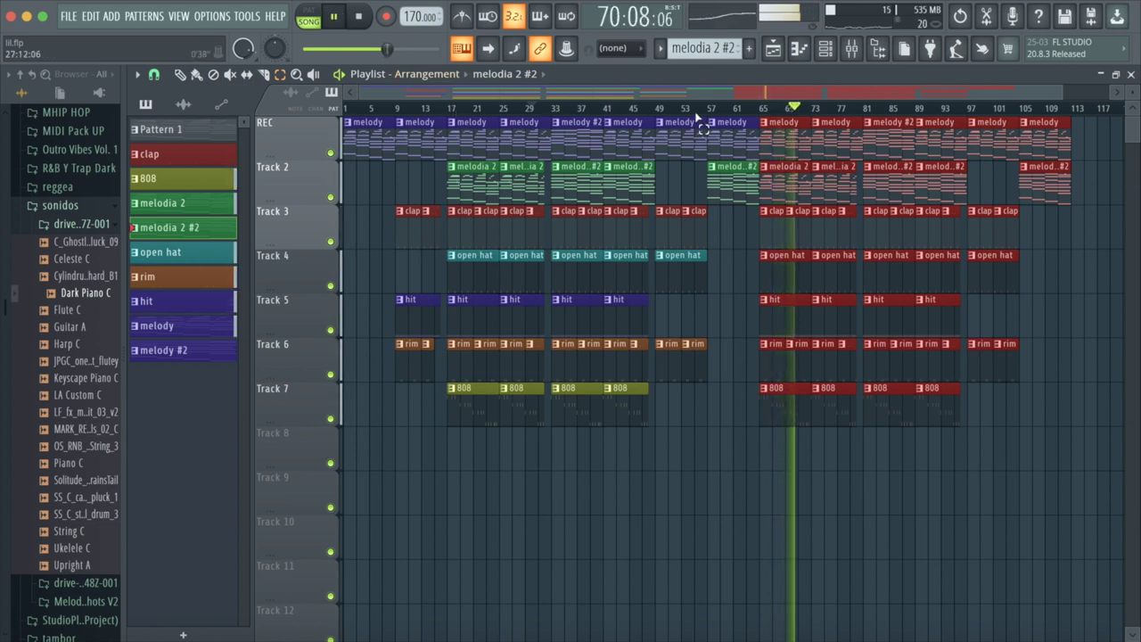
pyautogui.moveTo(1063, 94); pyautogui.dragTo(1110, 94)
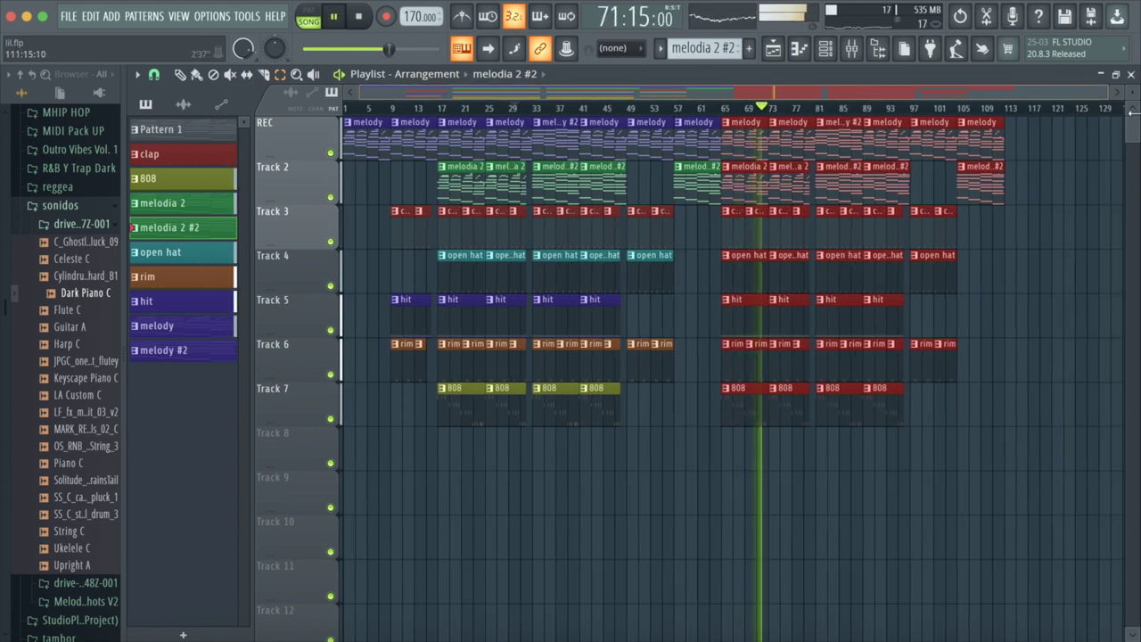
pyautogui.click(336, 18)
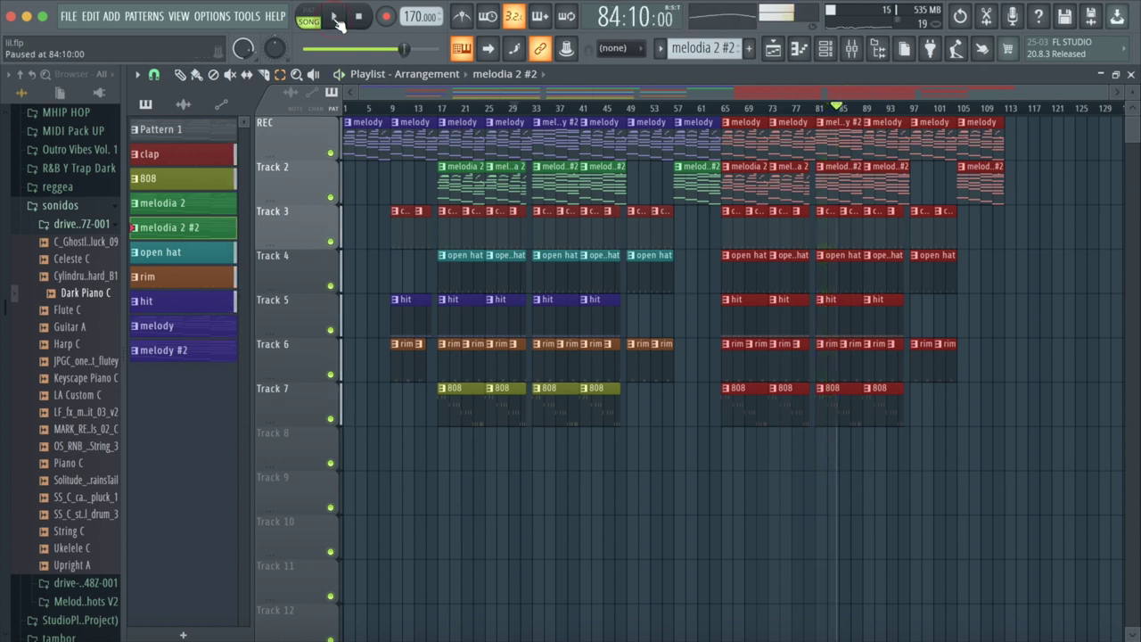